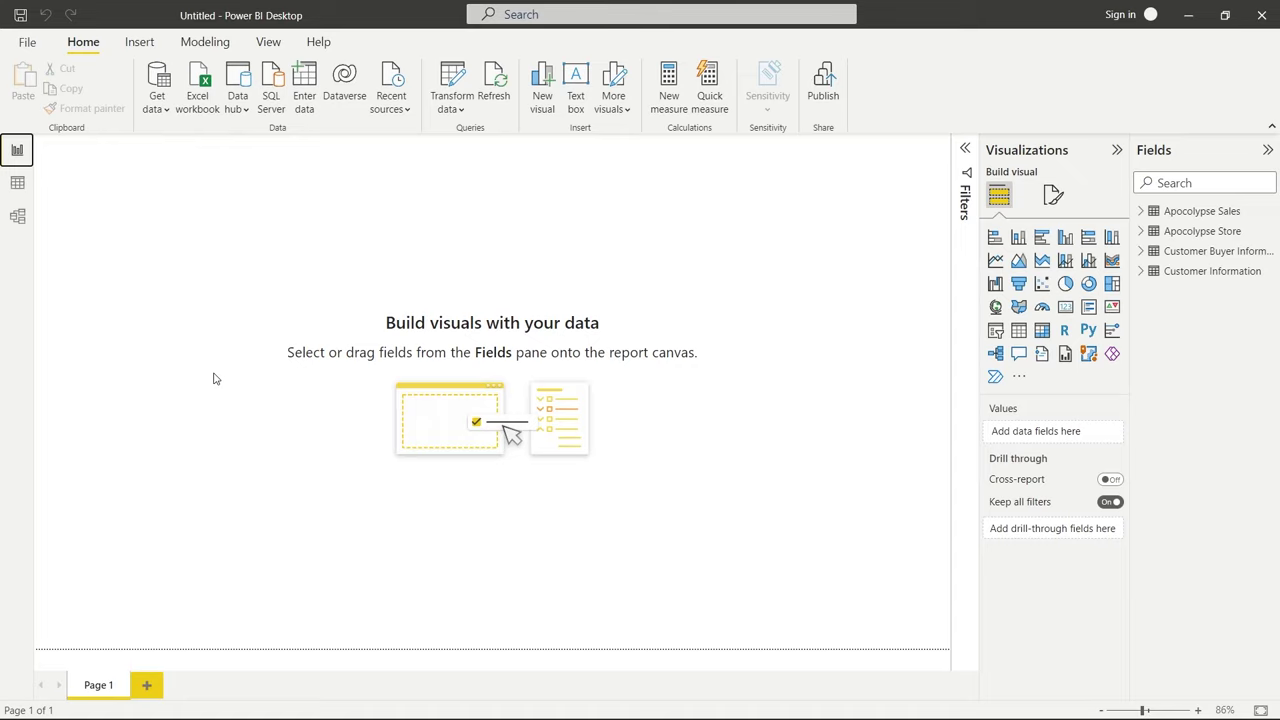
In Model view, place Customer Buyer Information under Apocalypse Store and link Product ID to Product ID Purchased
click(18, 216)
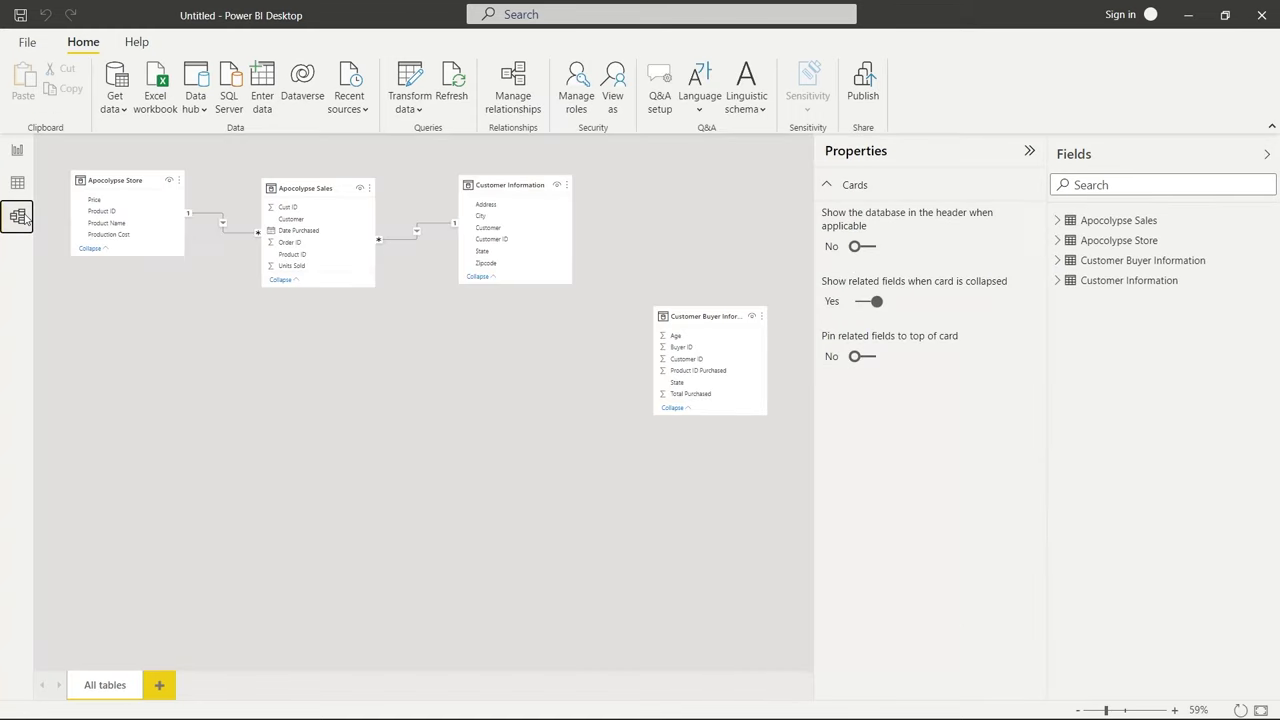
drag(707, 312, 142, 327)
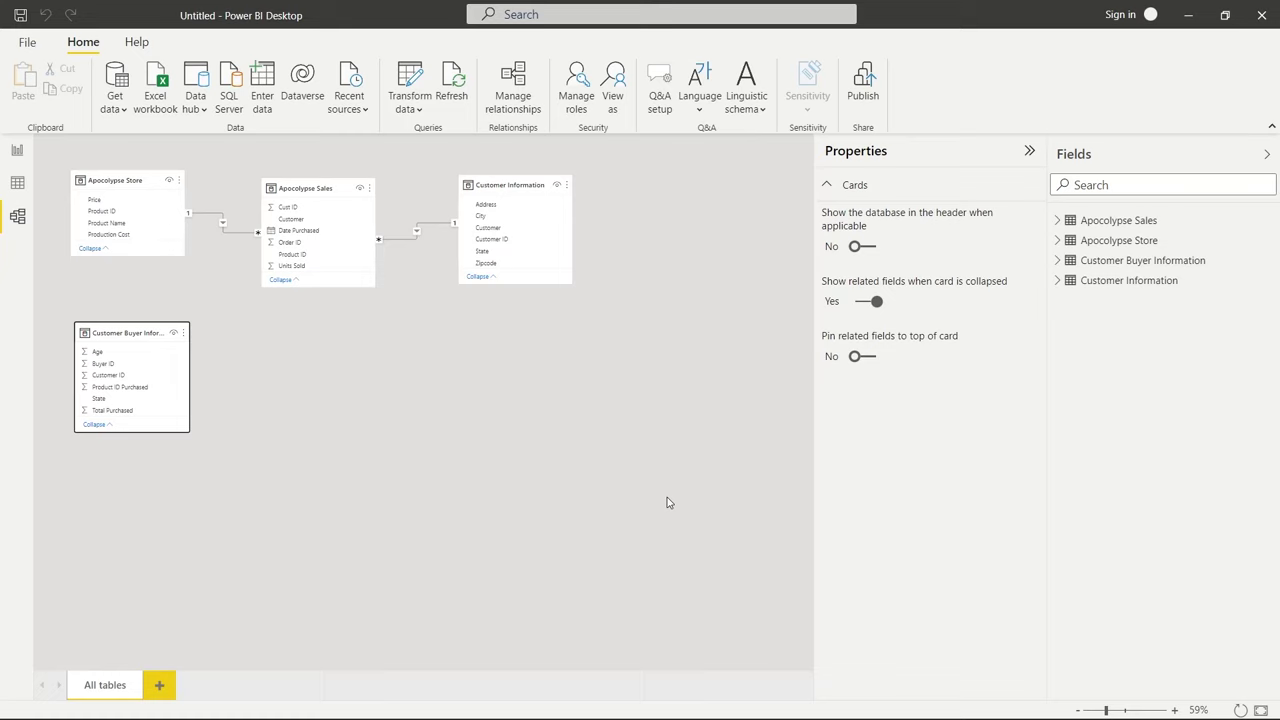
click(1175, 710)
click(1175, 710)
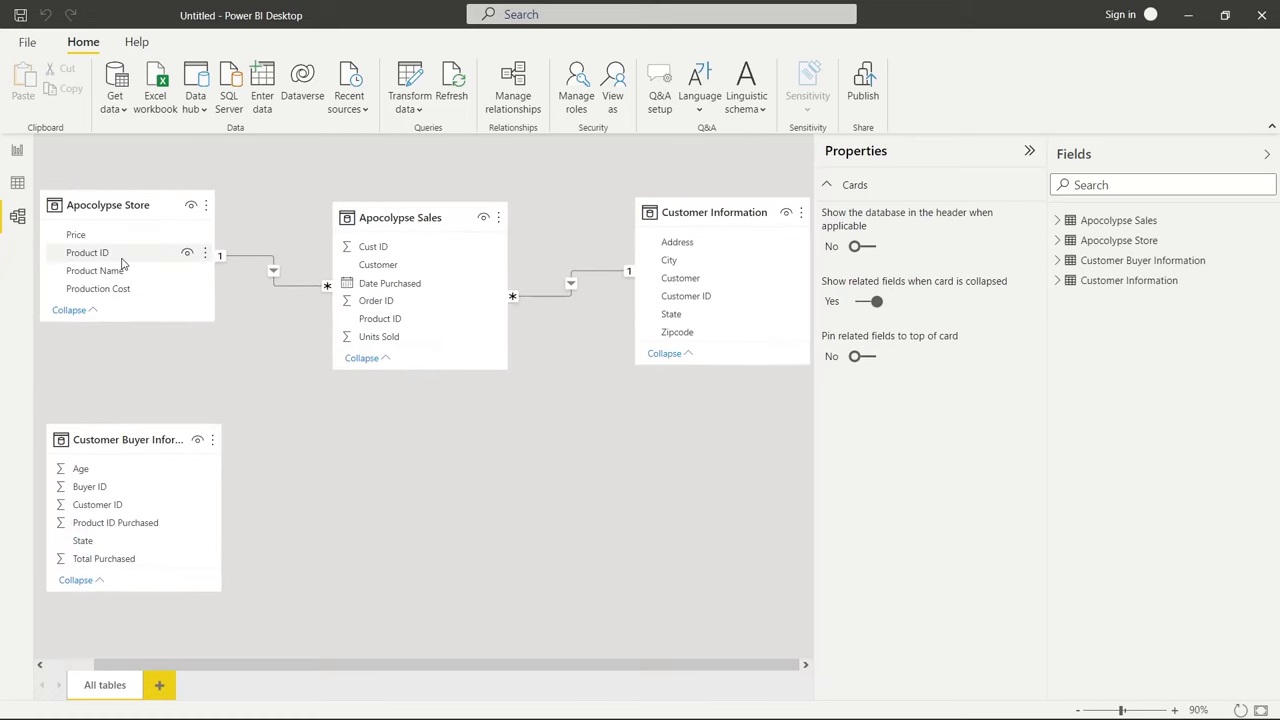
drag(121, 262, 158, 527)
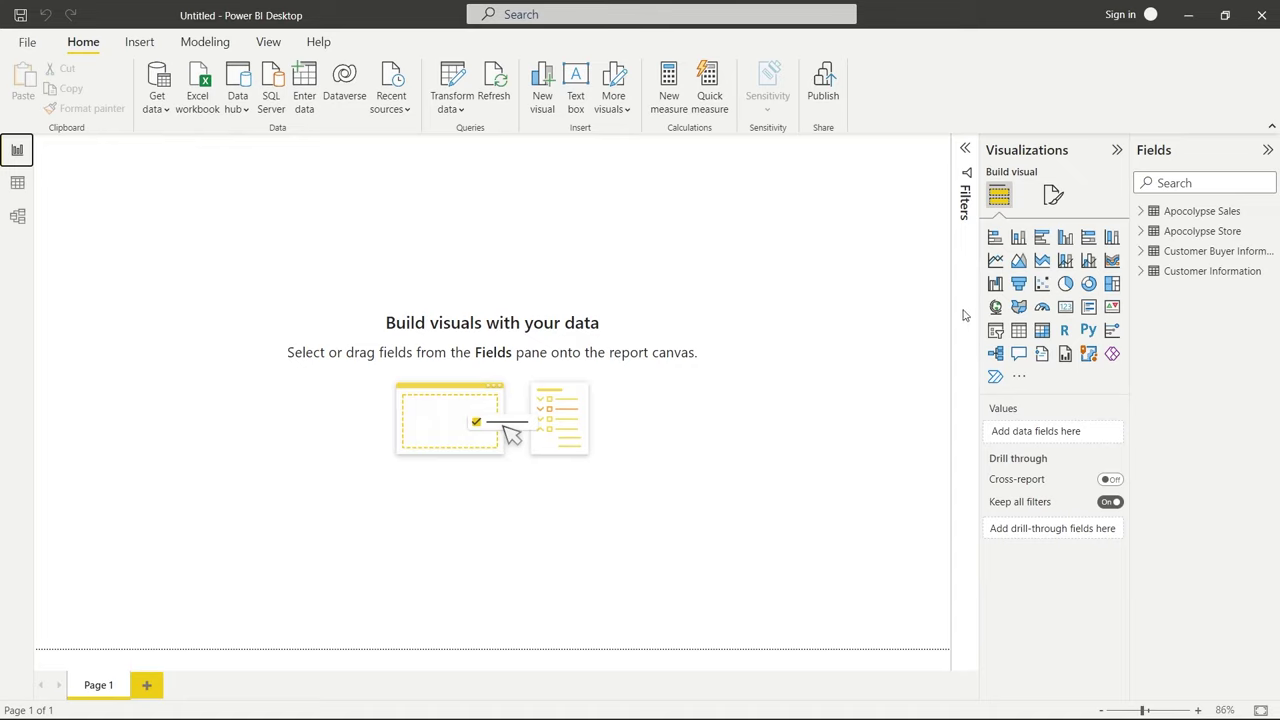
Add a stacked bar chart of Units Sold by Product Name, enlarge it, and add a Product Name legend
click(994, 238)
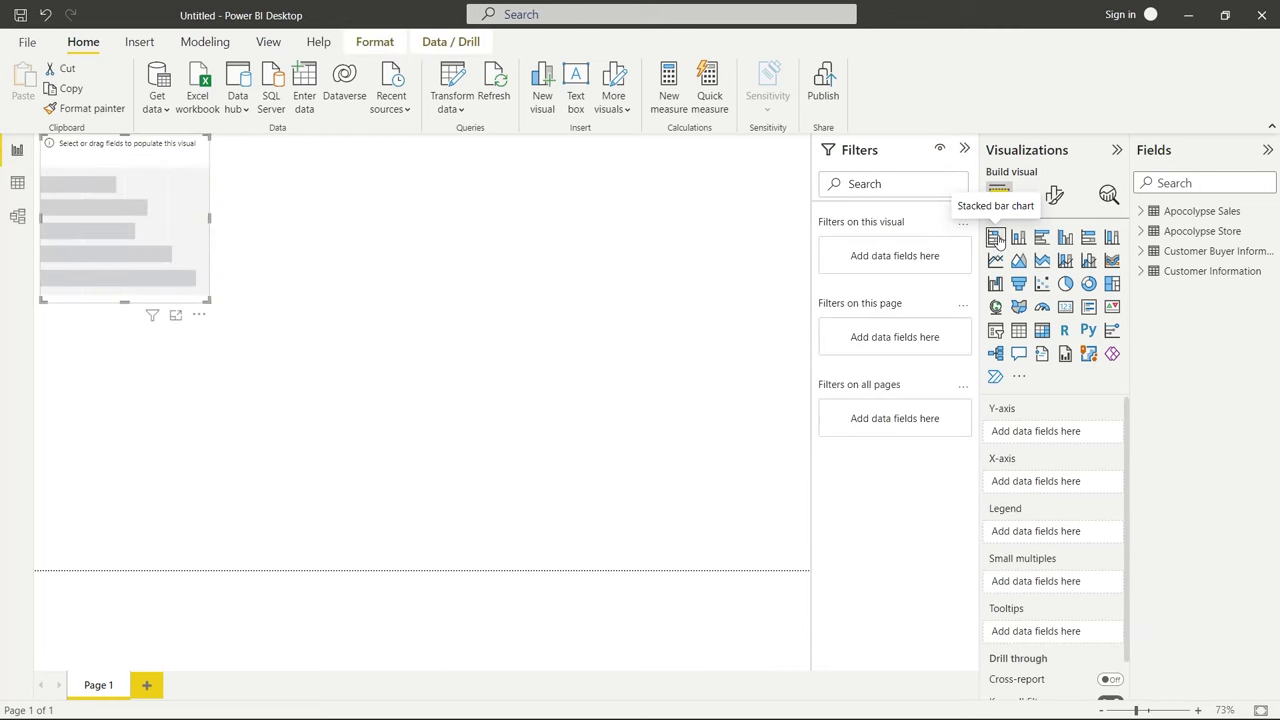
click(1141, 212)
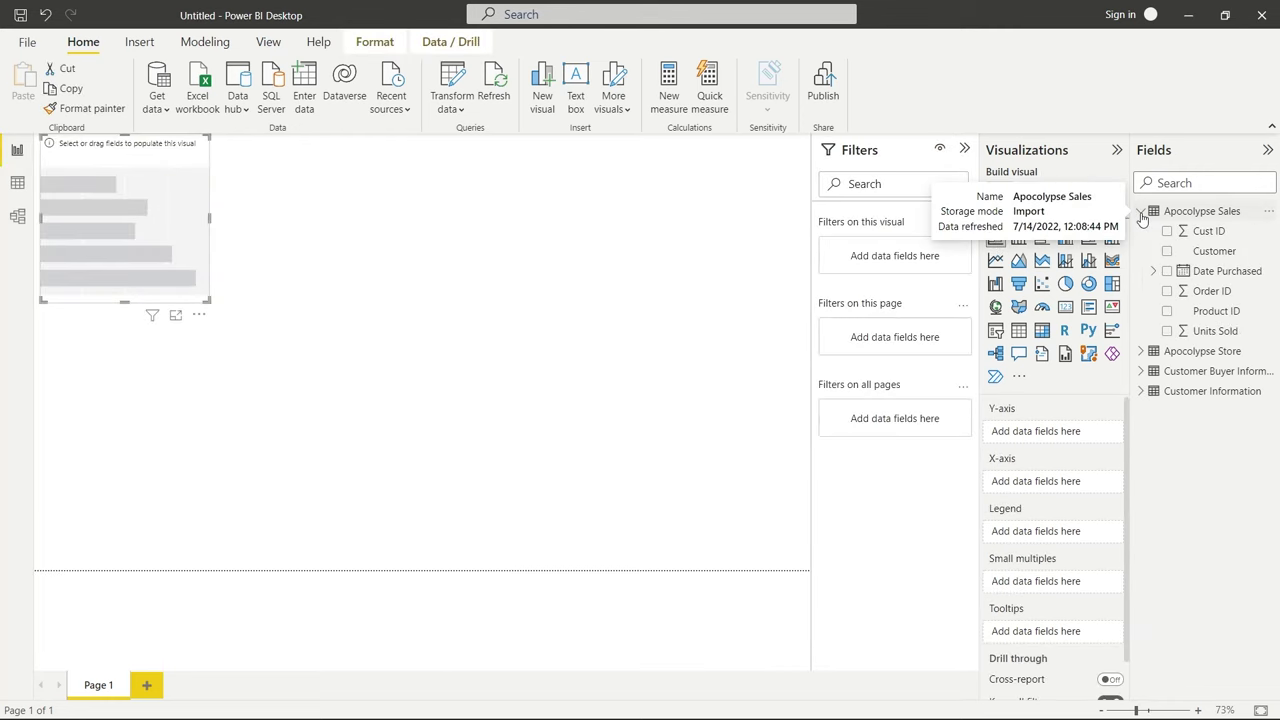
click(1140, 352)
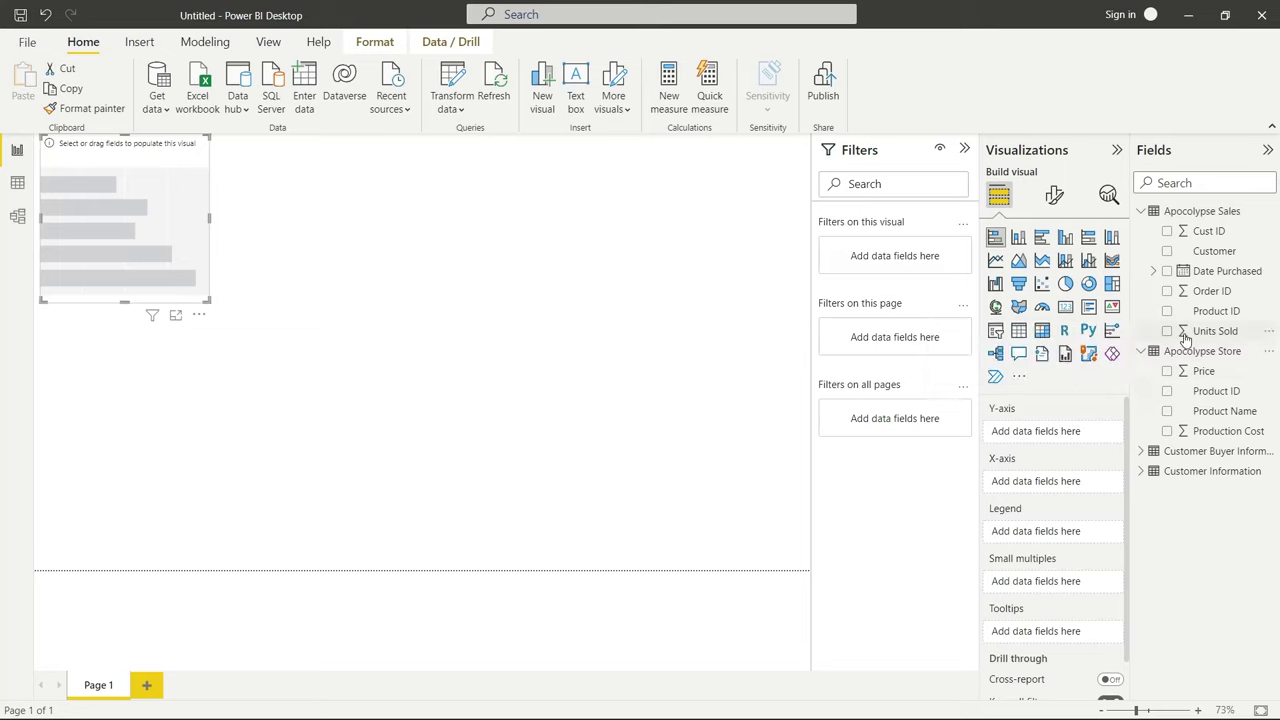
click(1167, 411)
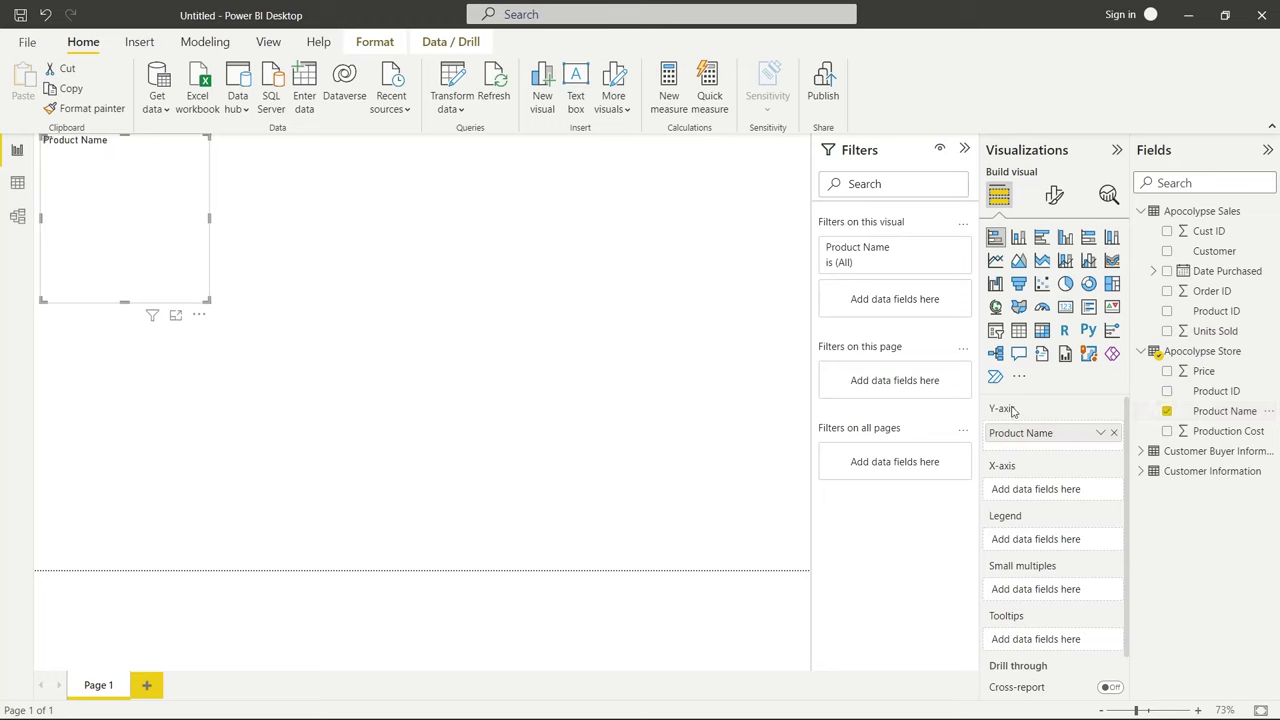
click(1167, 331)
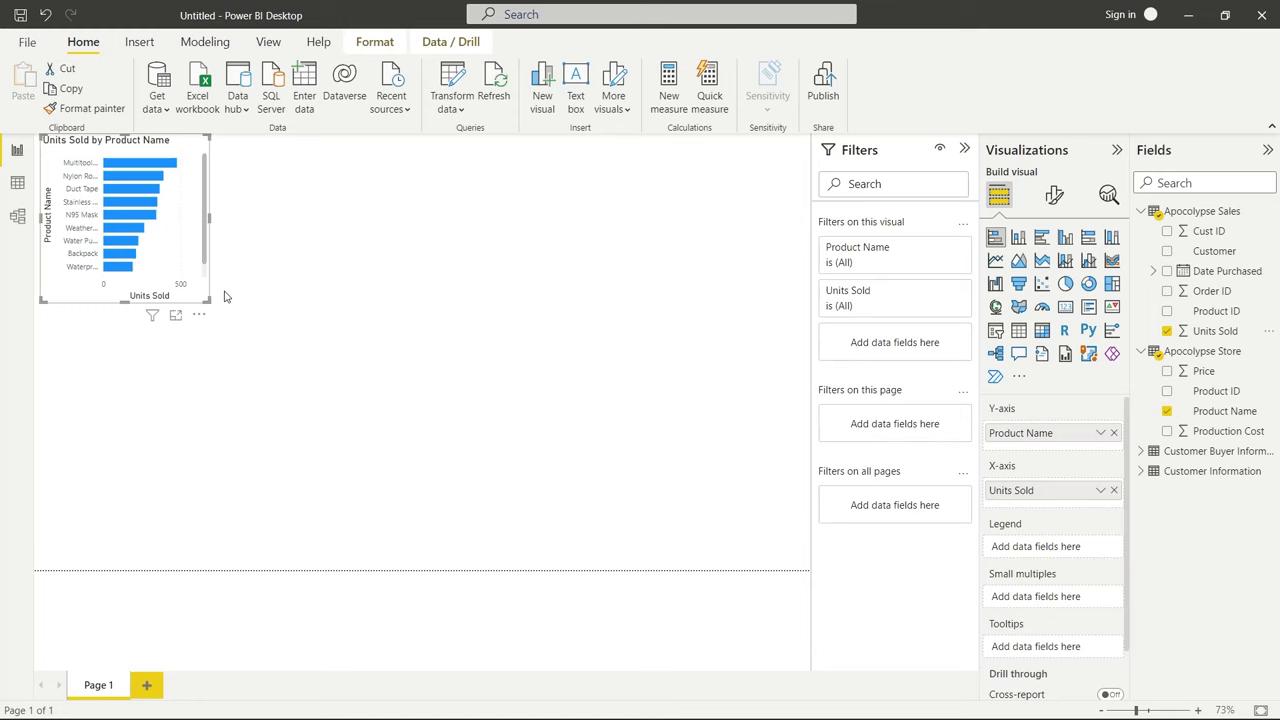
drag(206, 300, 773, 512)
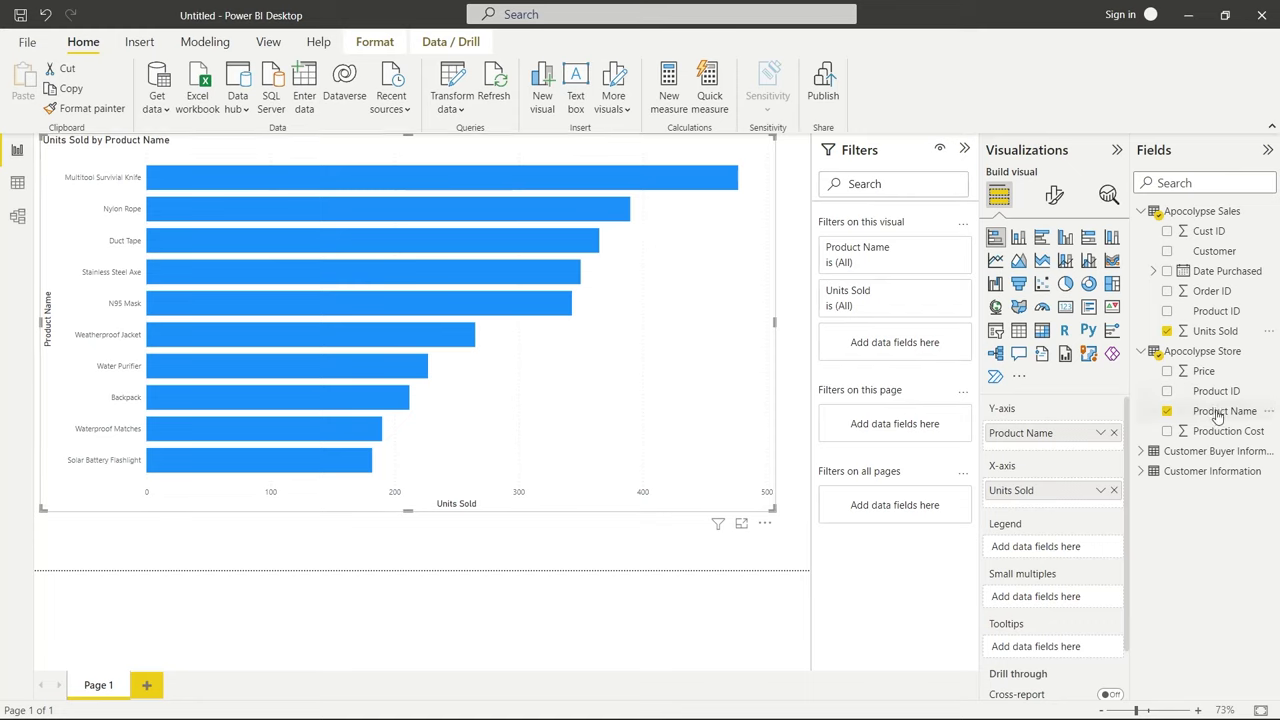
drag(1217, 415, 1068, 552)
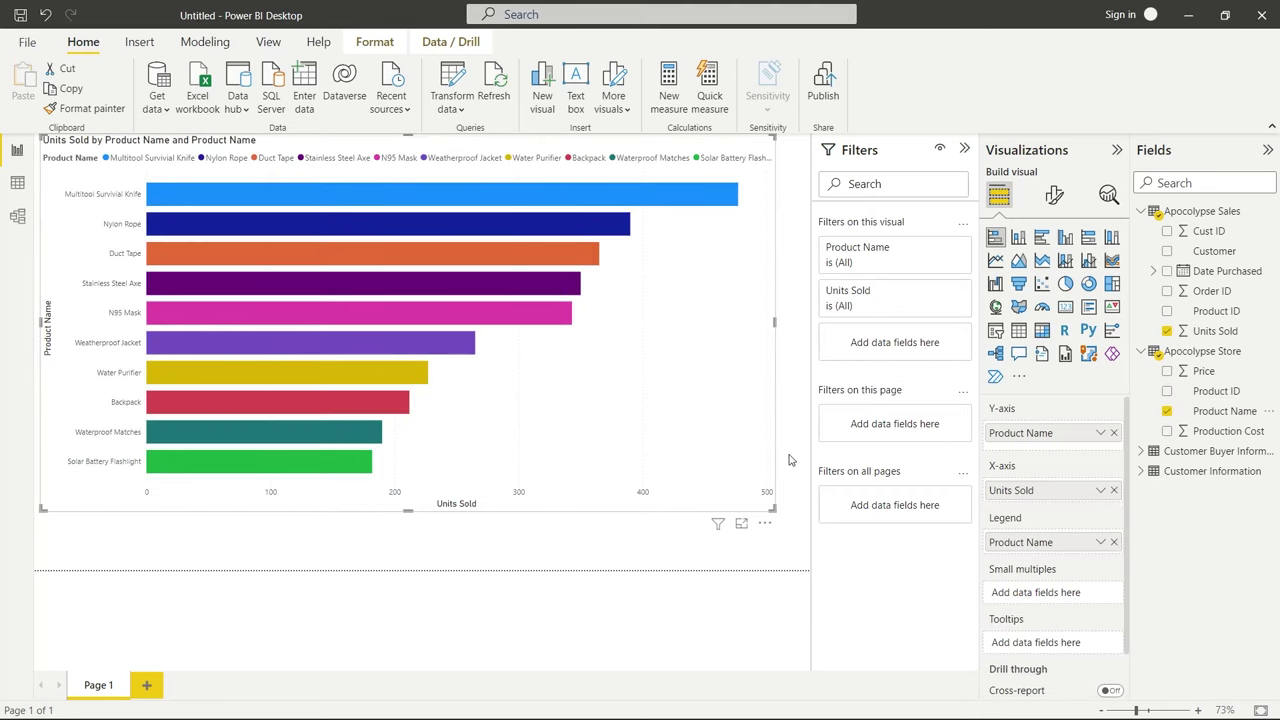
Turn on data labels for the product bar chart and shrink it into the top-left corner
click(1054, 195)
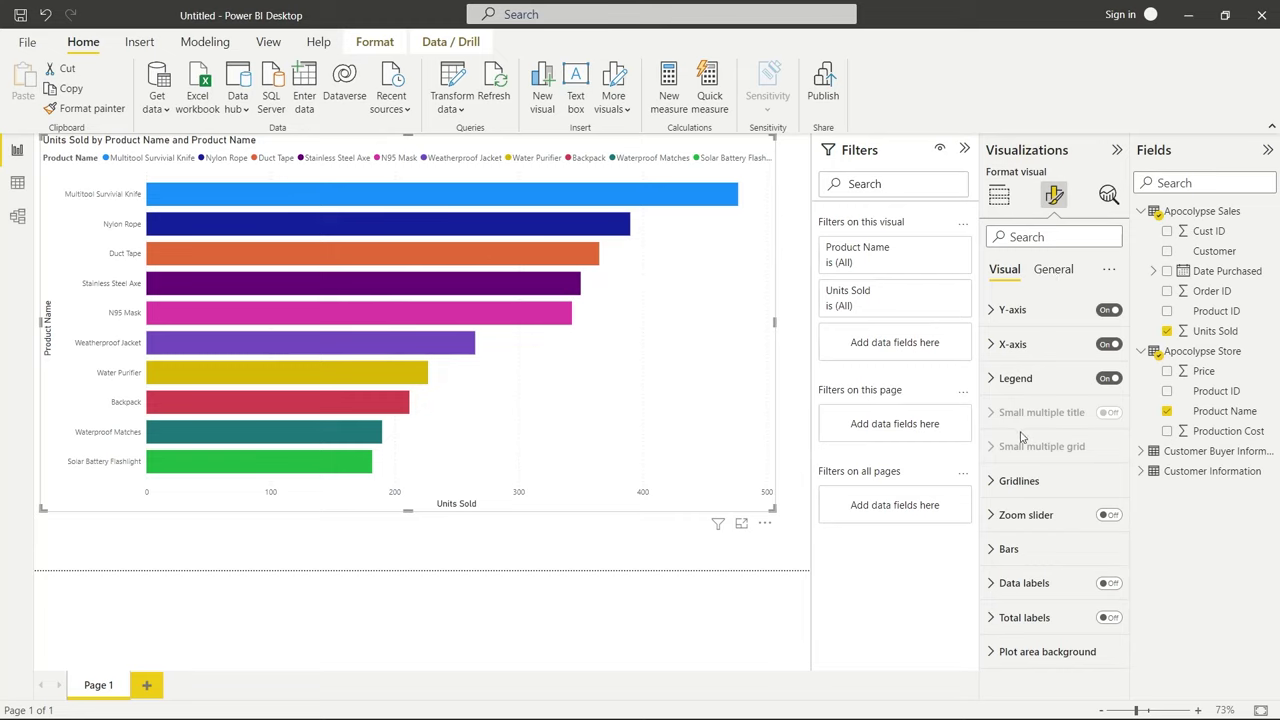
click(1108, 584)
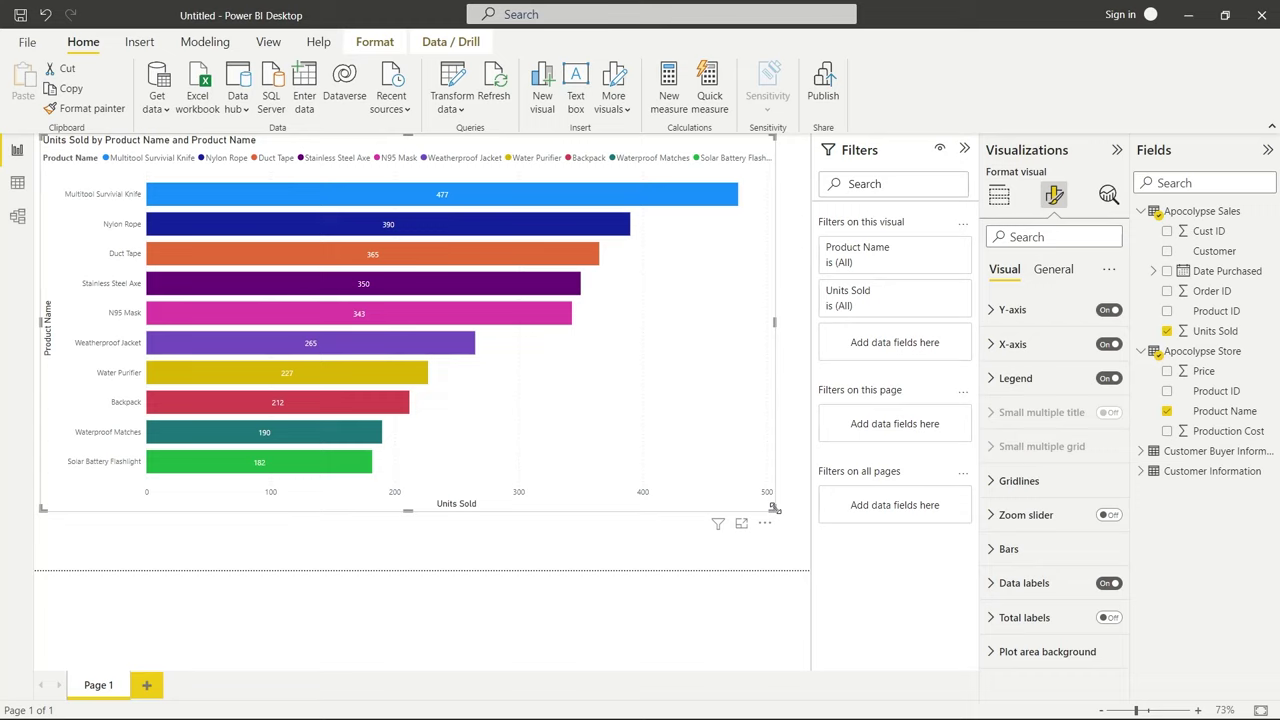
drag(773, 508, 285, 350)
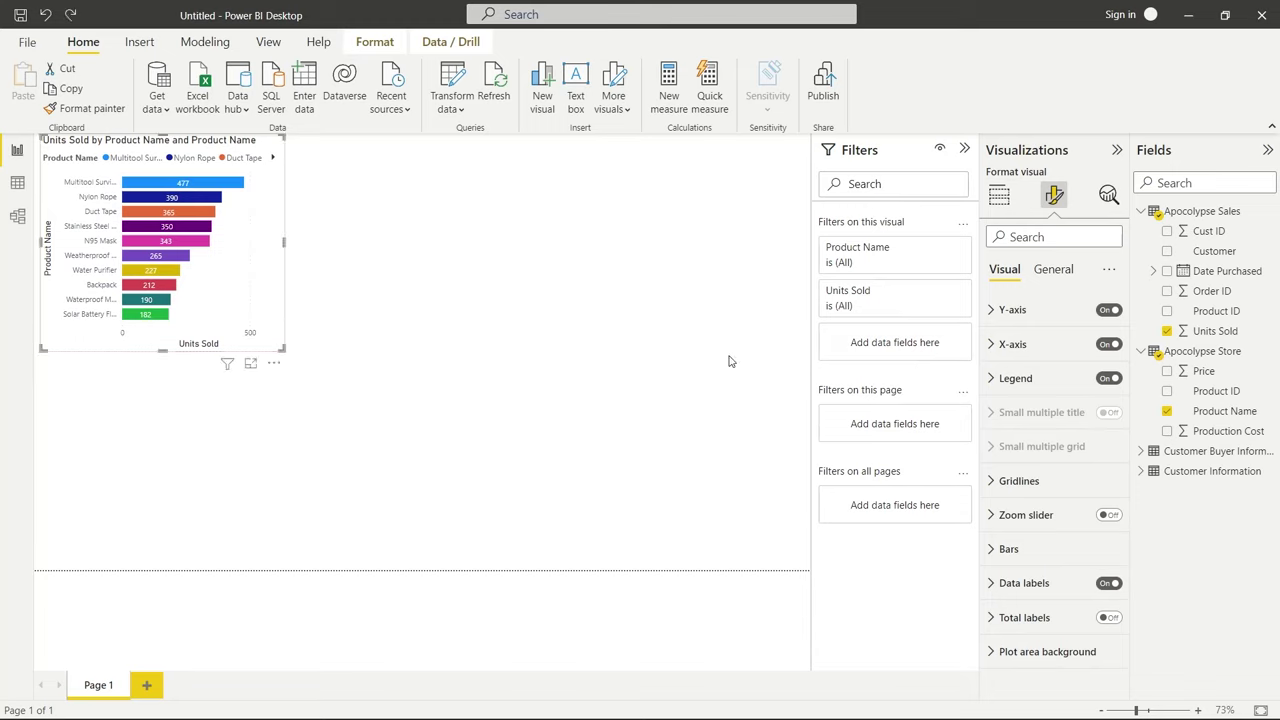
click(548, 324)
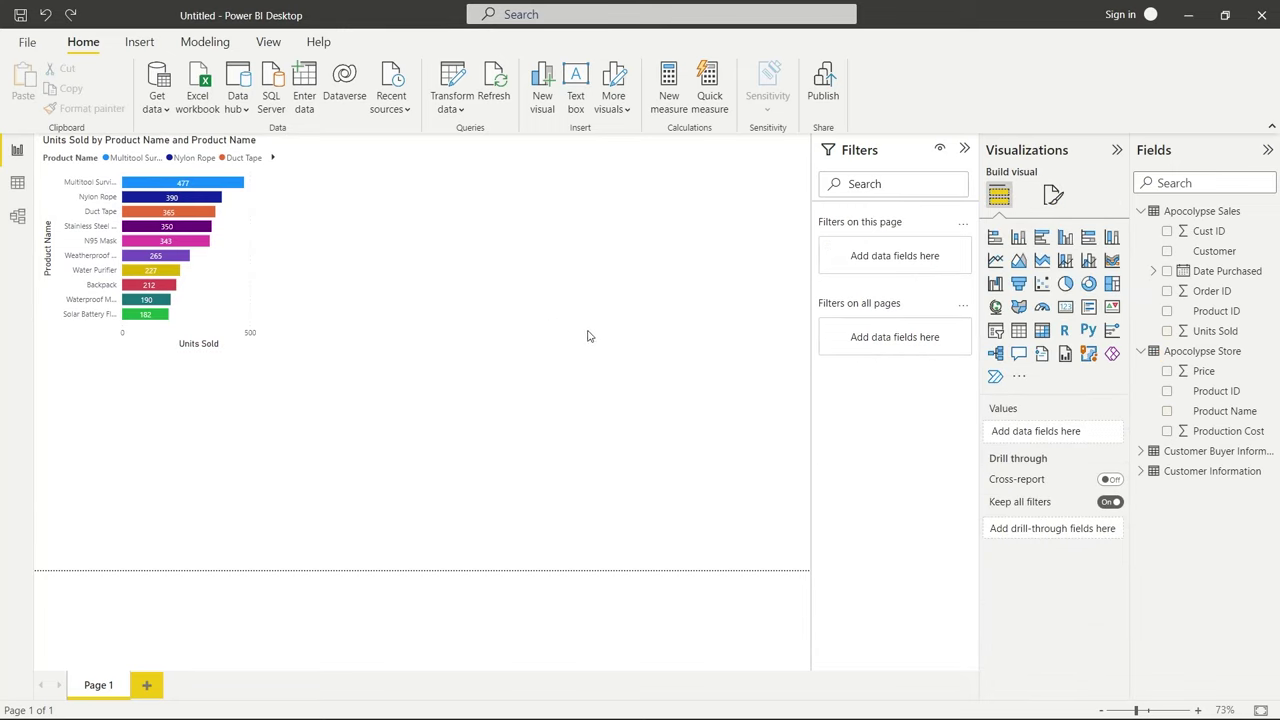
click(250, 290)
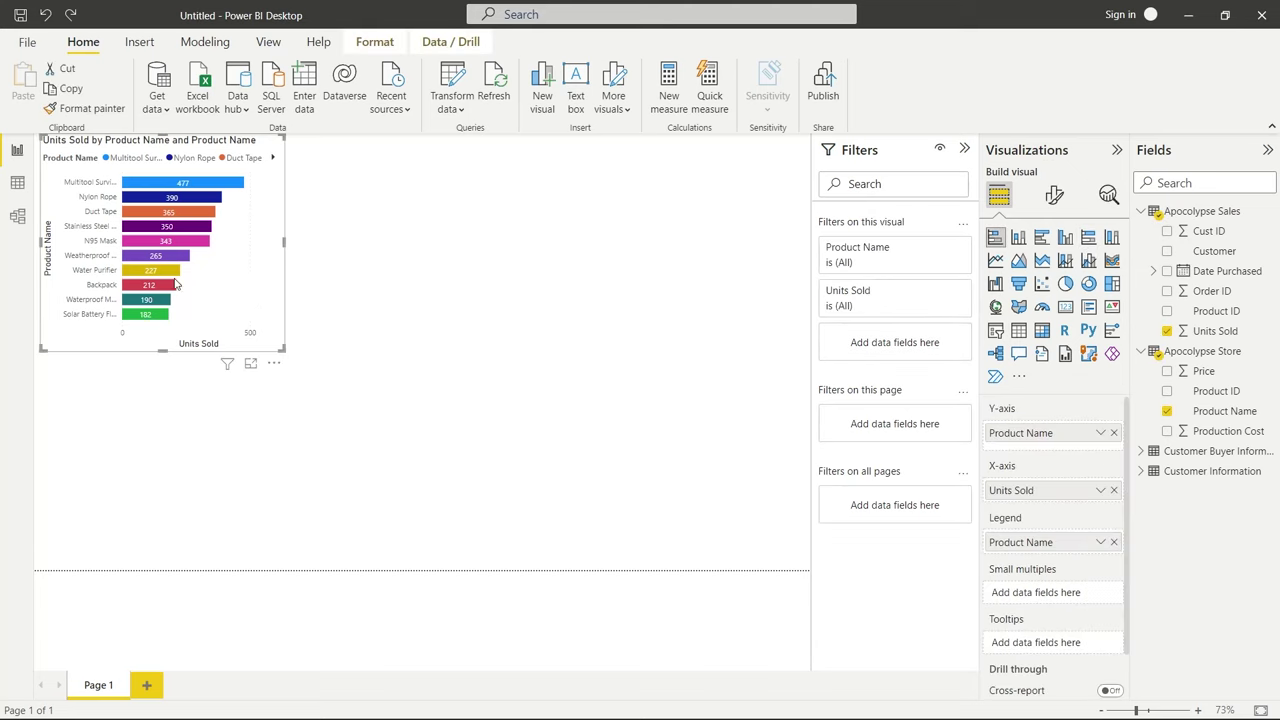
click(1088, 238)
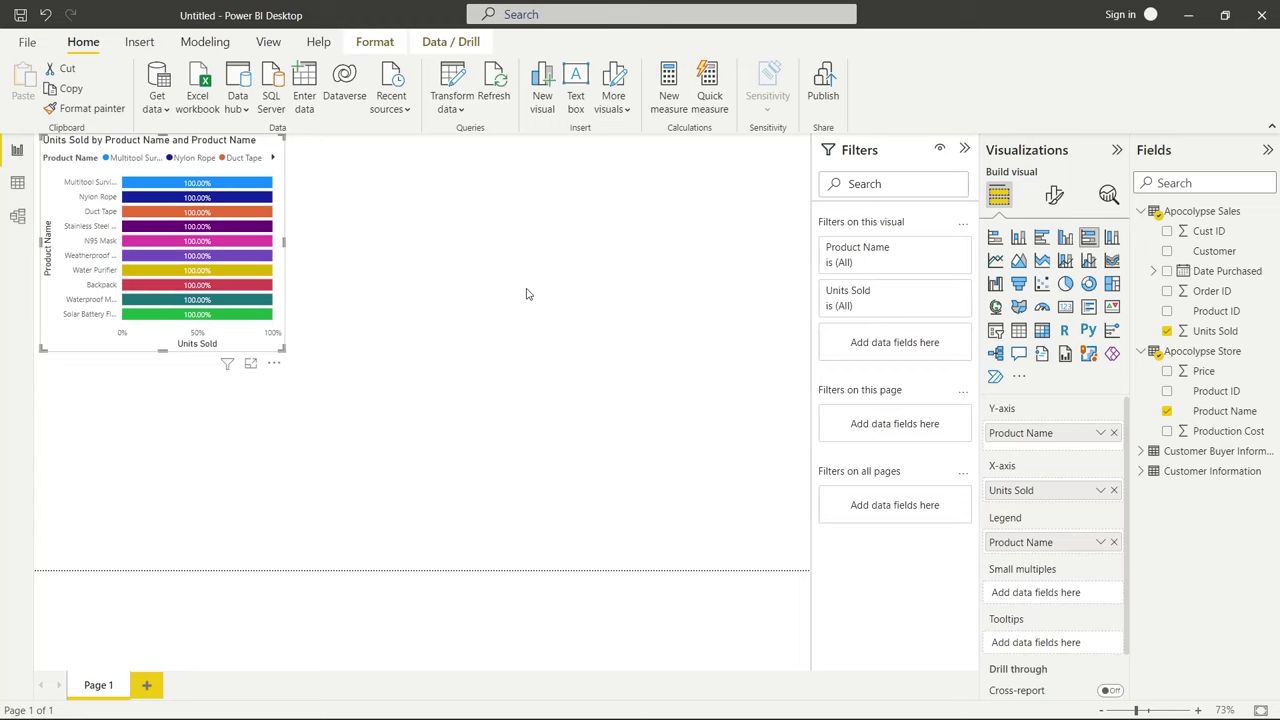
key(ctrl+z)
click(634, 306)
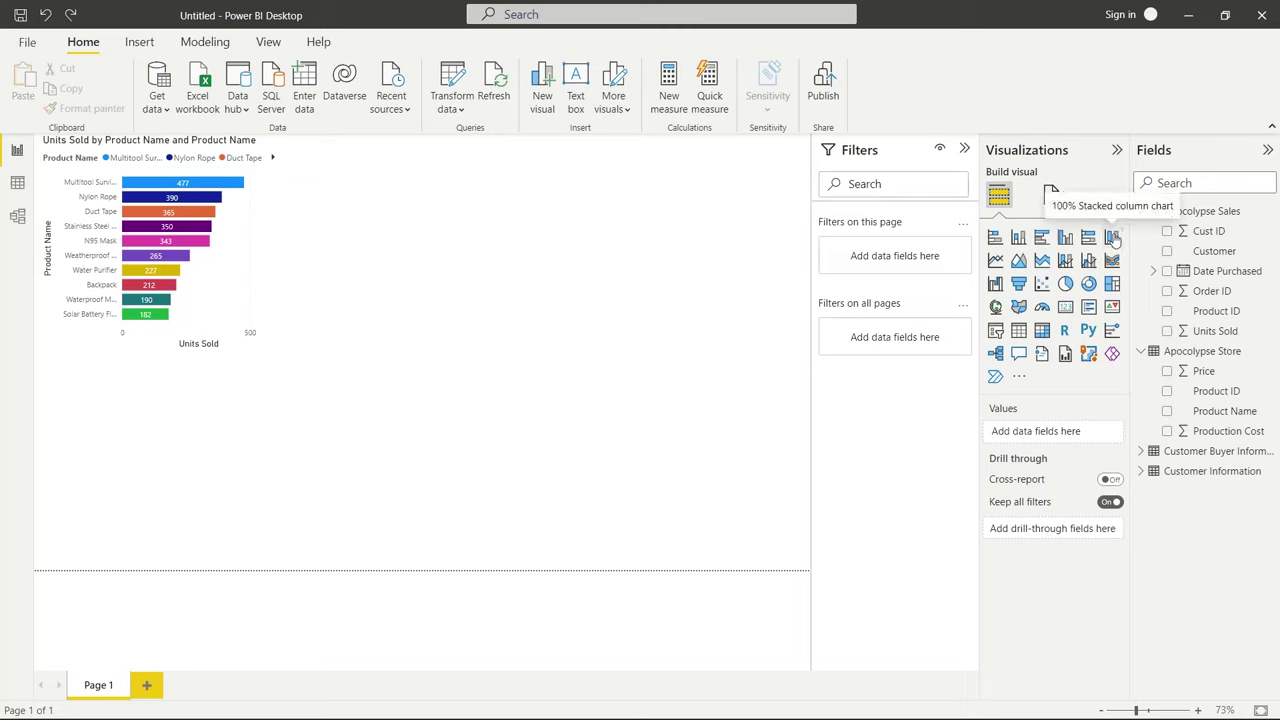
Add an enlarged 100% stacked column chart at the top middle plotting Units Sold by Customer
click(1113, 240)
drag(171, 480, 440, 268)
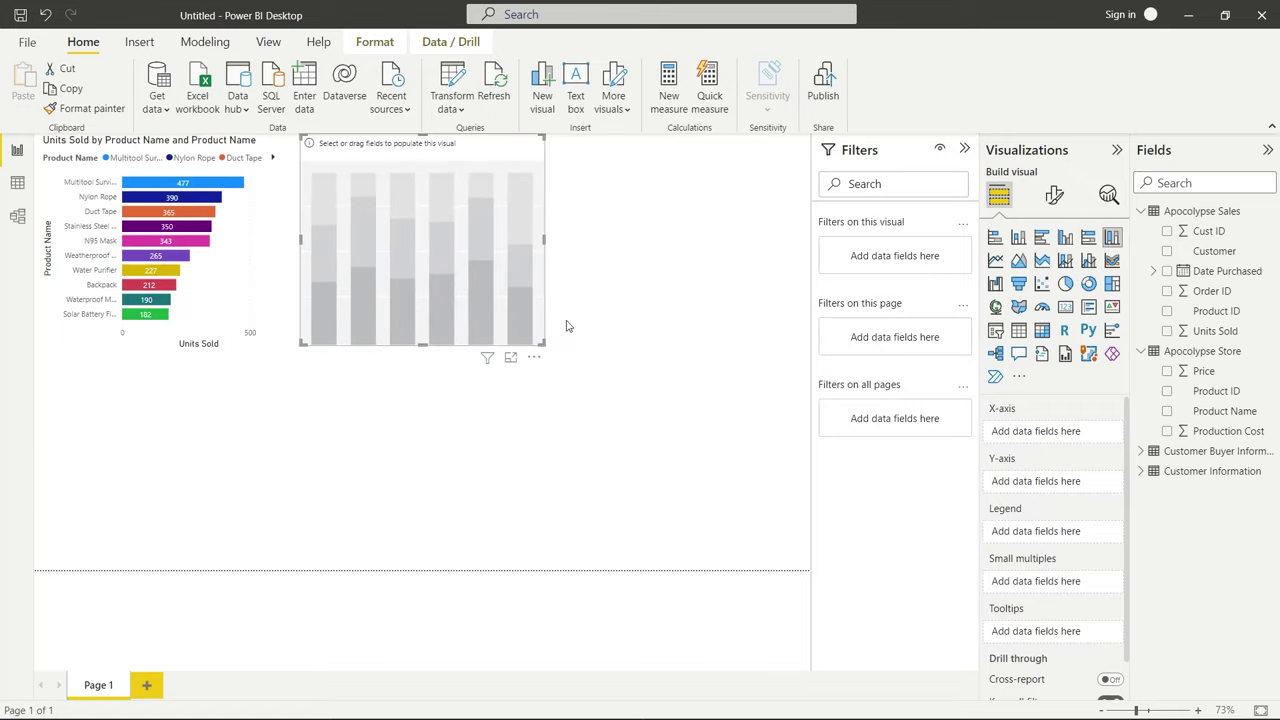
drag(544, 344, 784, 538)
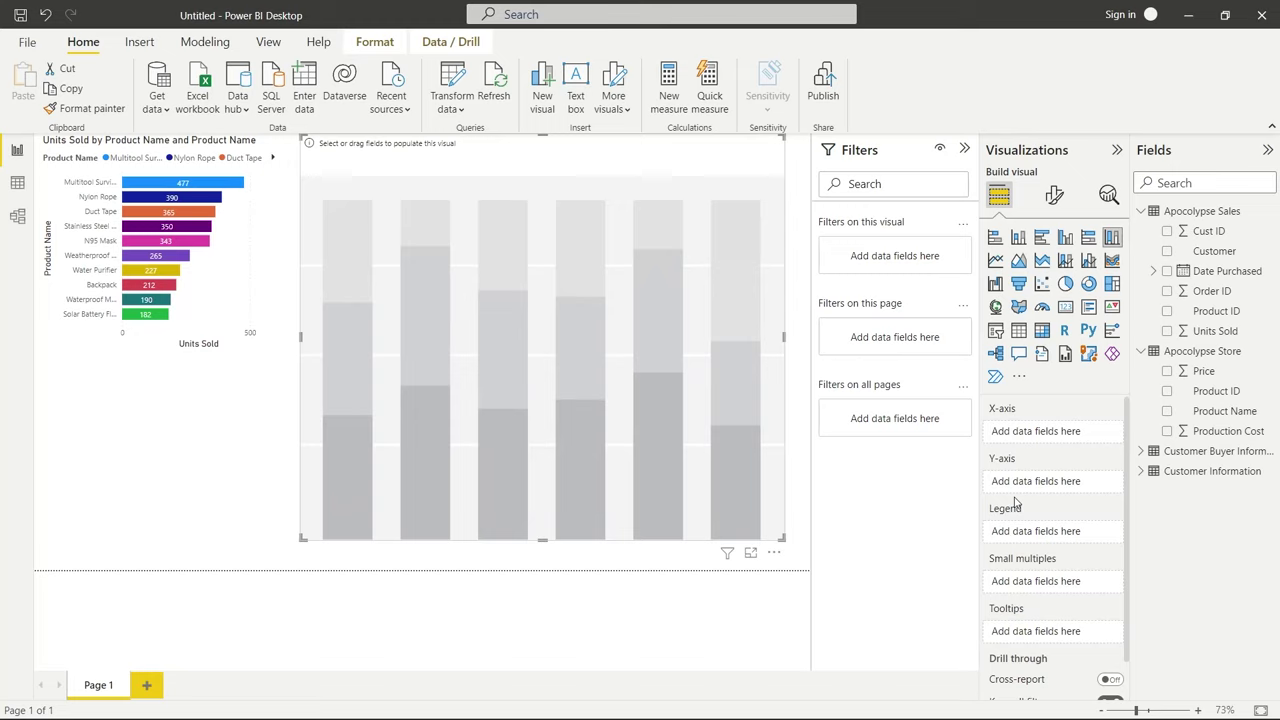
click(1141, 471)
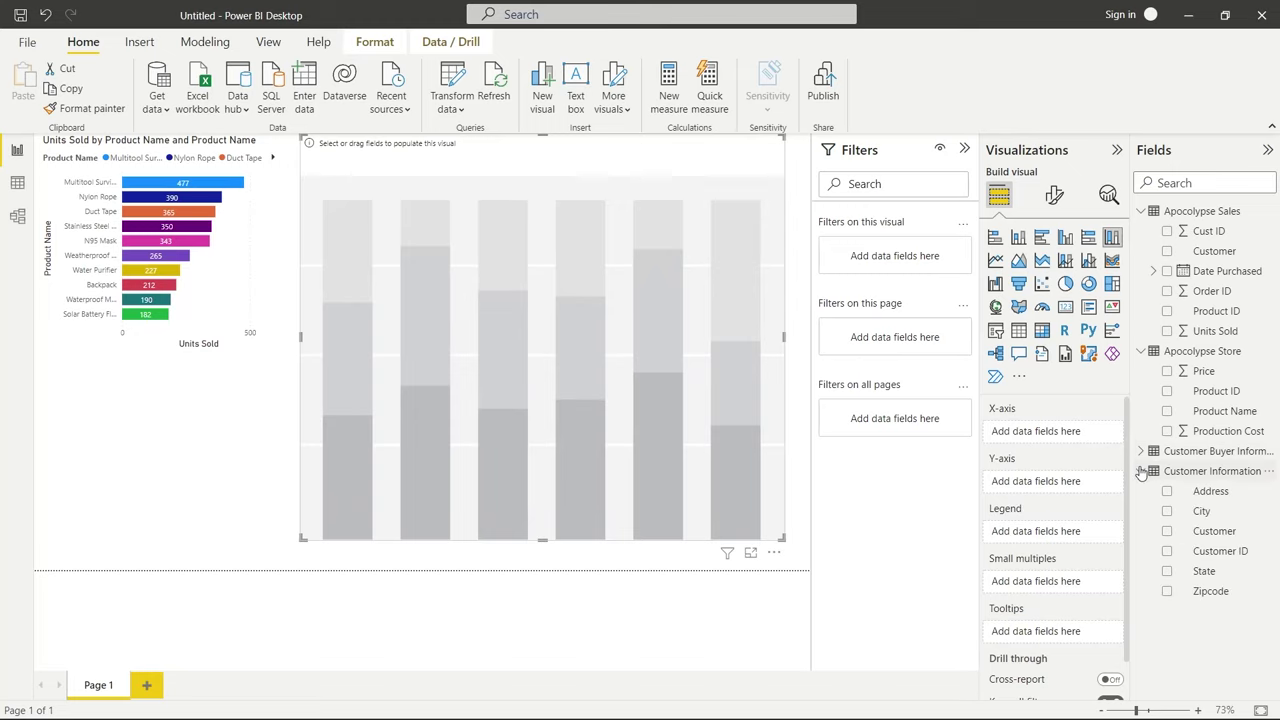
click(1167, 531)
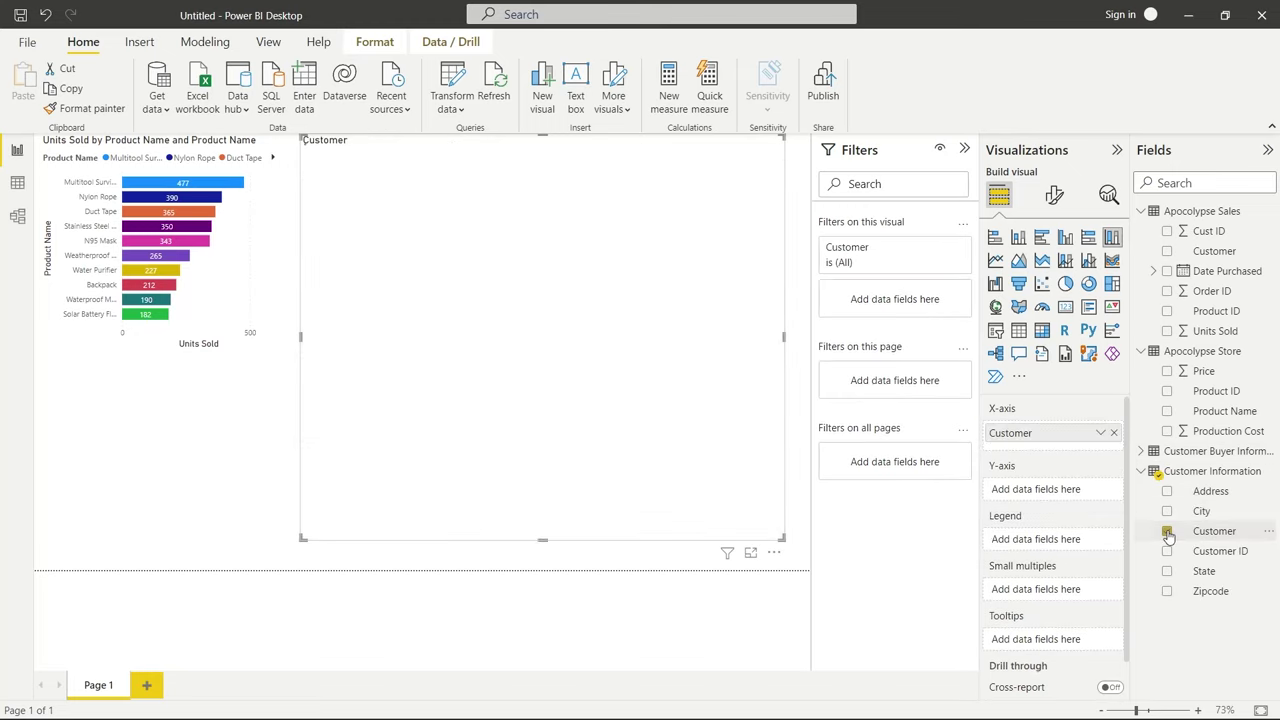
click(1168, 332)
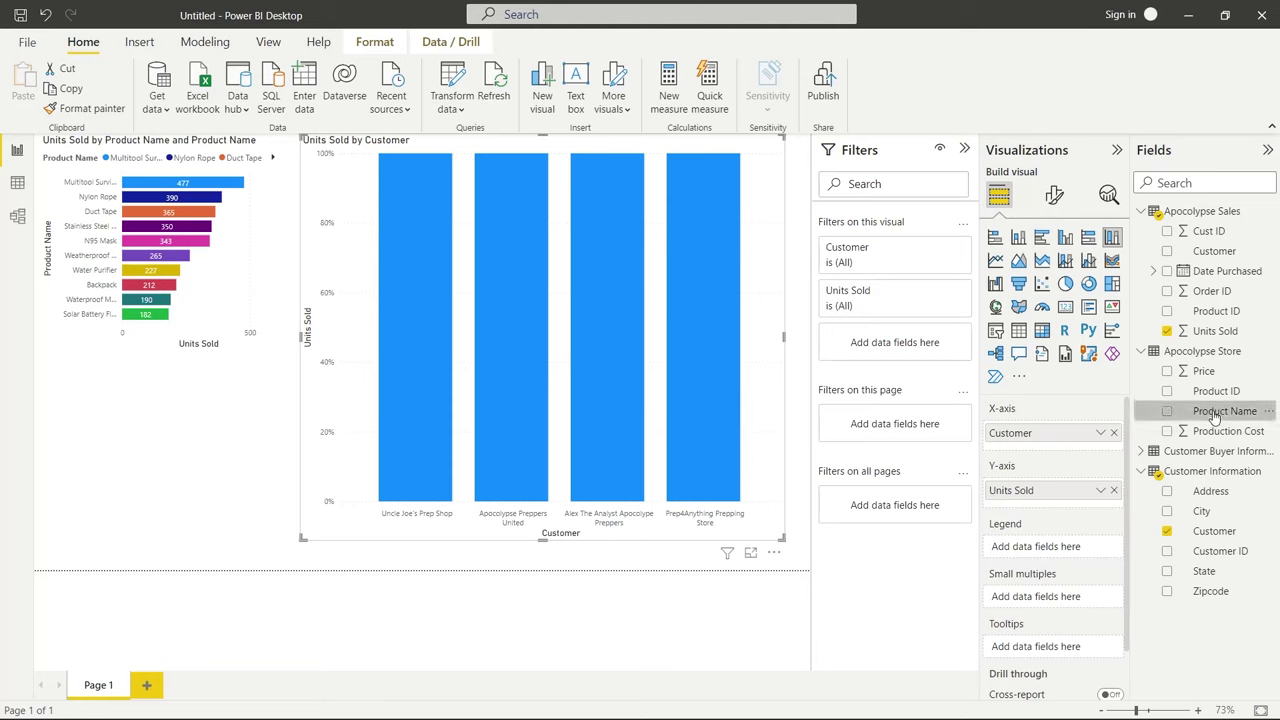
Put Product Name in the column chart's Legend so each customer column shows product segments
drag(1212, 411, 1025, 550)
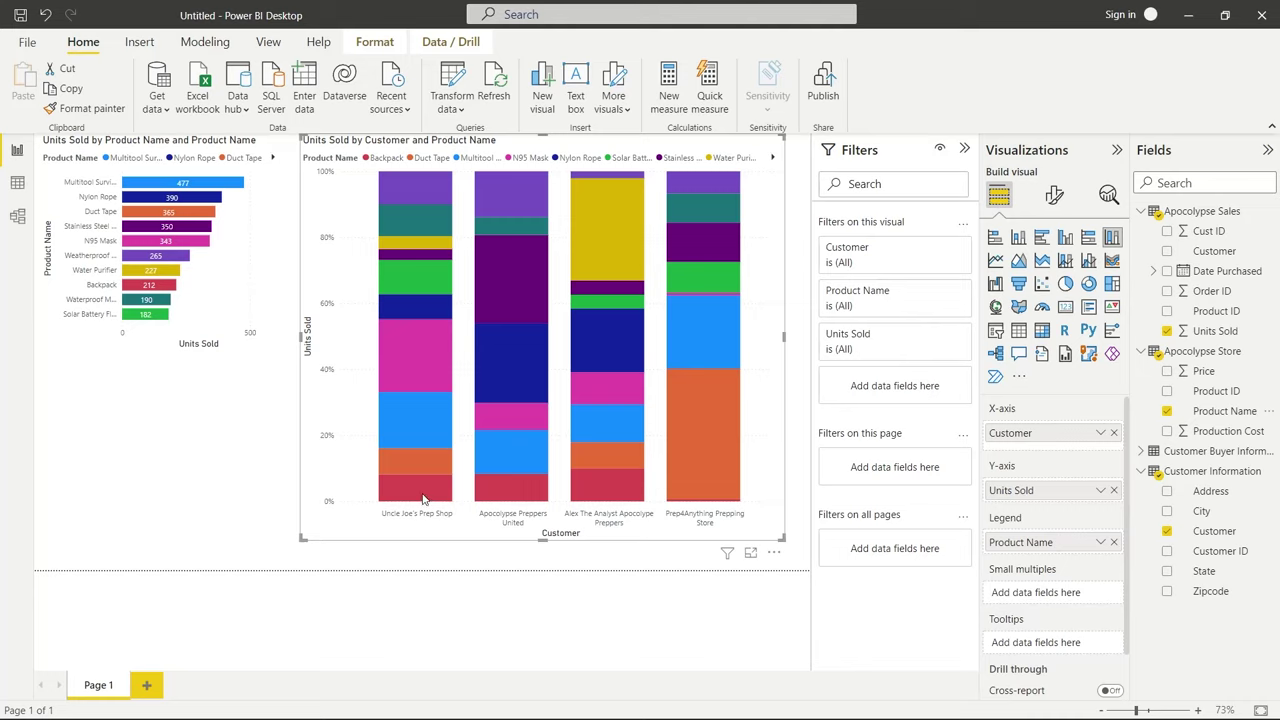
mouse_move(511, 497)
mouse_move(706, 417)
mouse_move(604, 237)
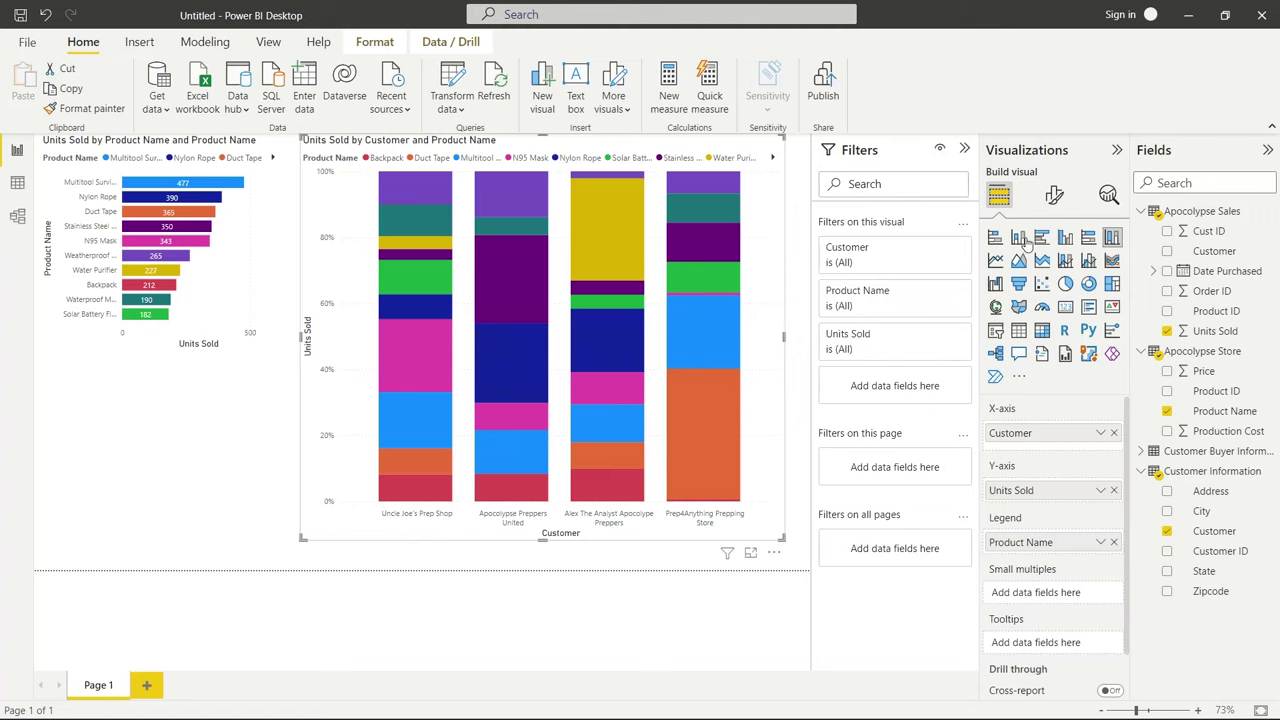
Turn on data labels for the column chart and retitle it 'Customer Purchase Breakdown'
click(1056, 201)
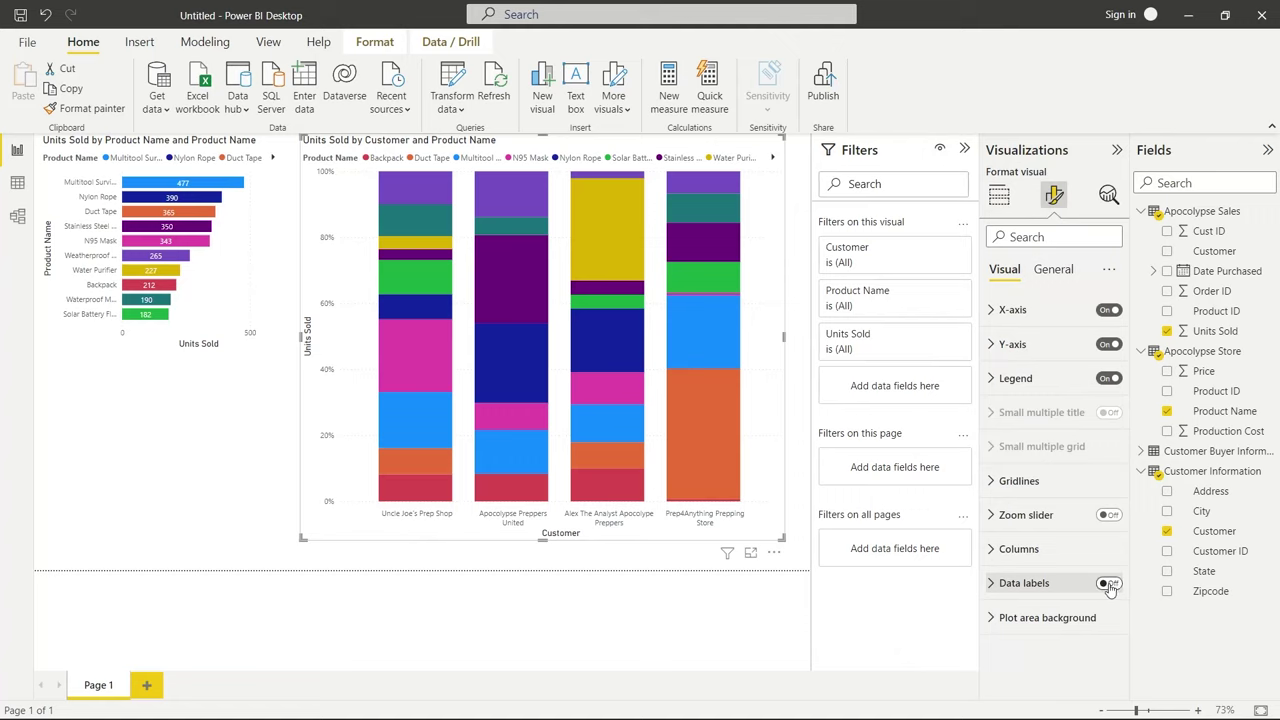
click(1108, 585)
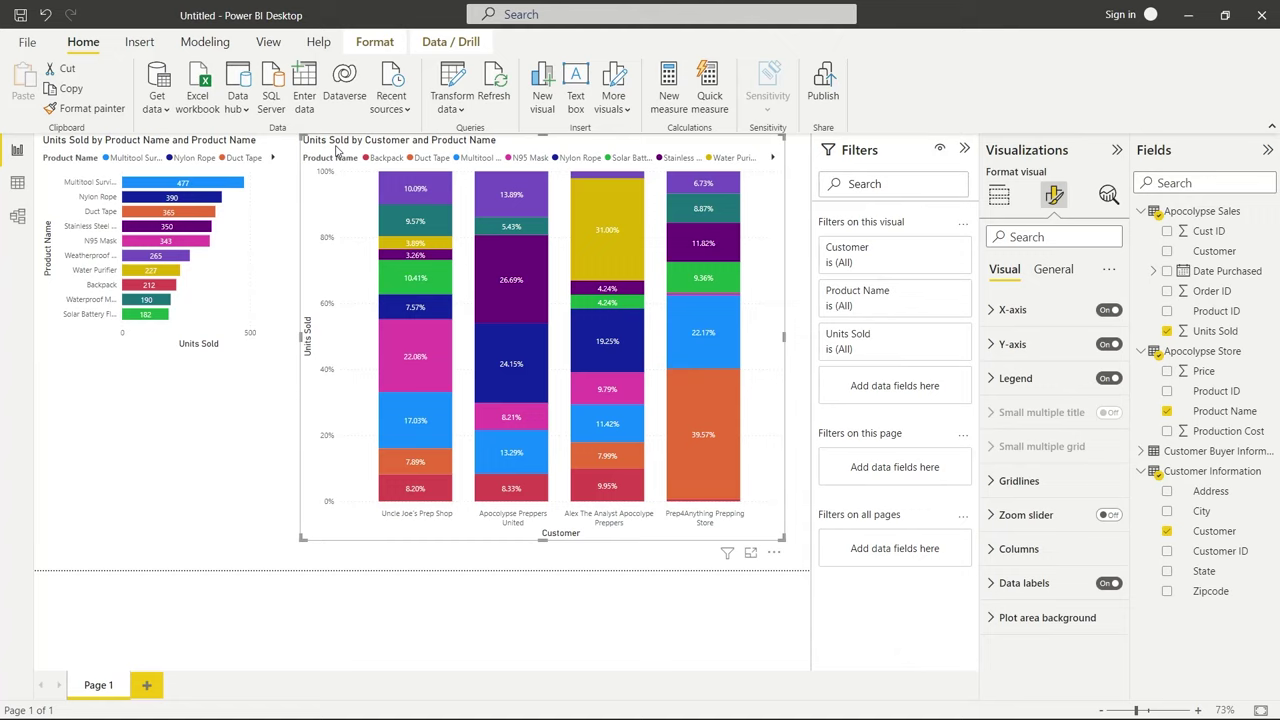
click(1050, 270)
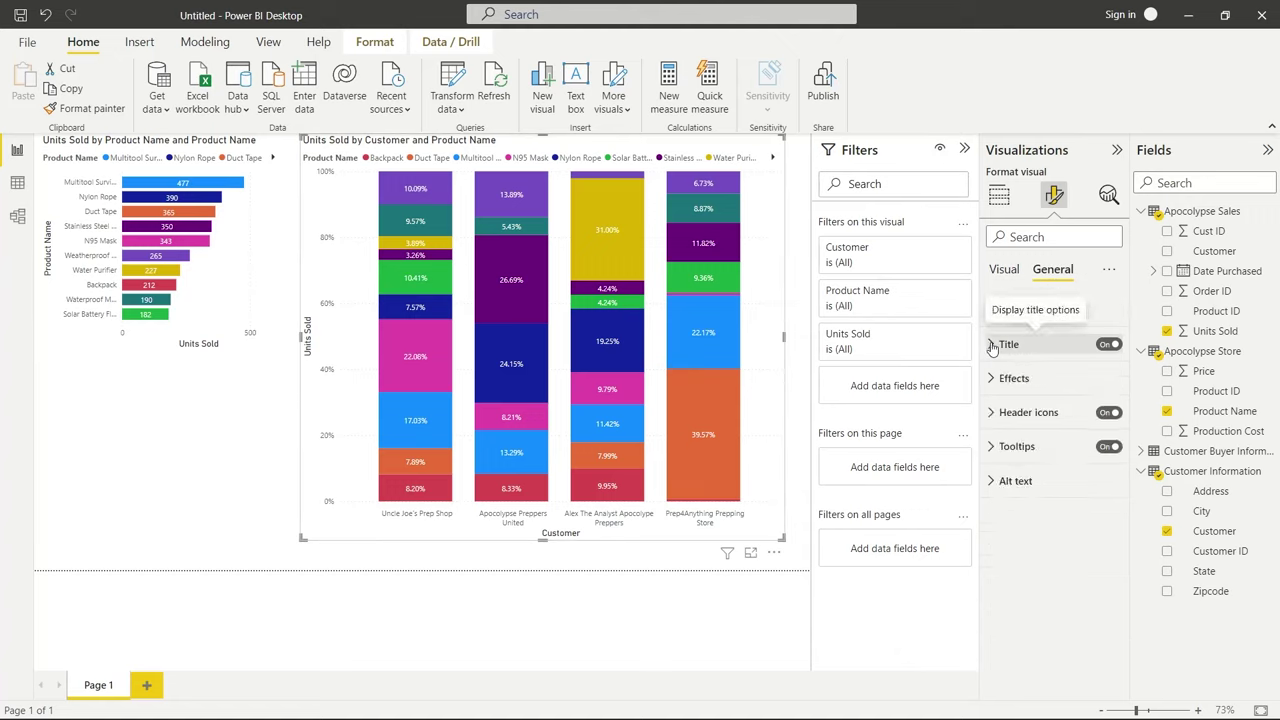
click(1022, 350)
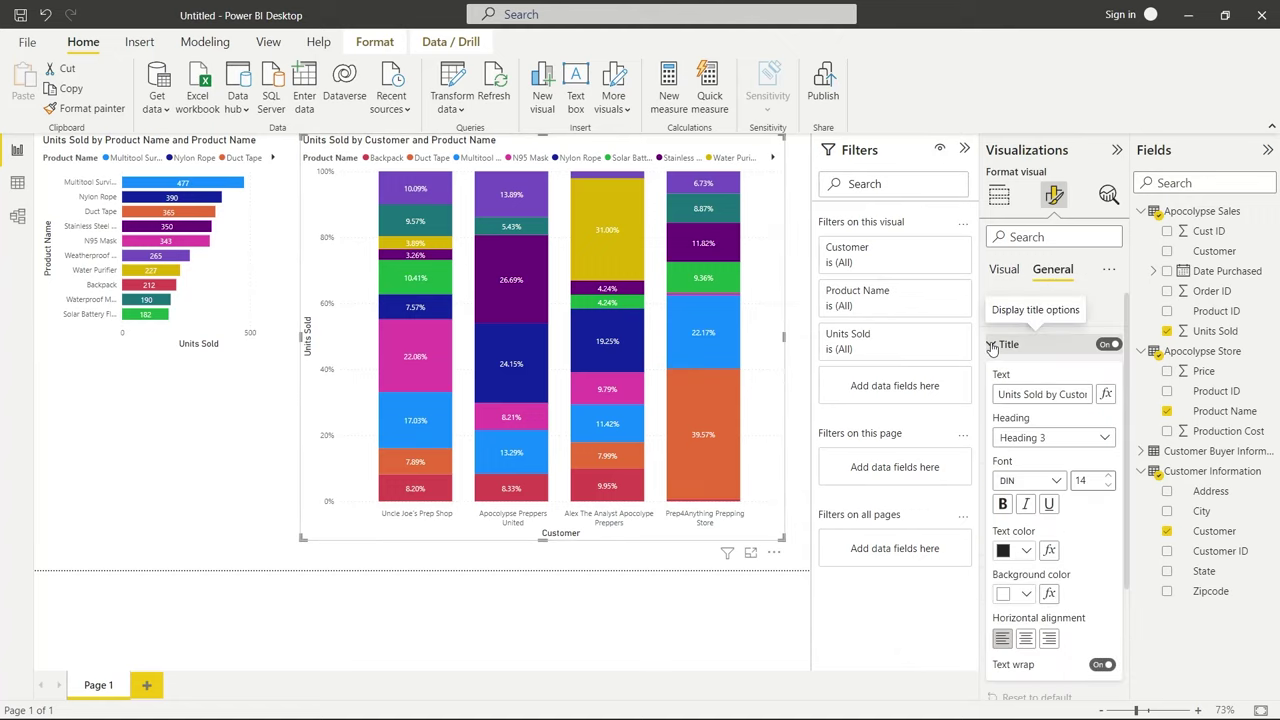
click(1043, 392)
text(C)
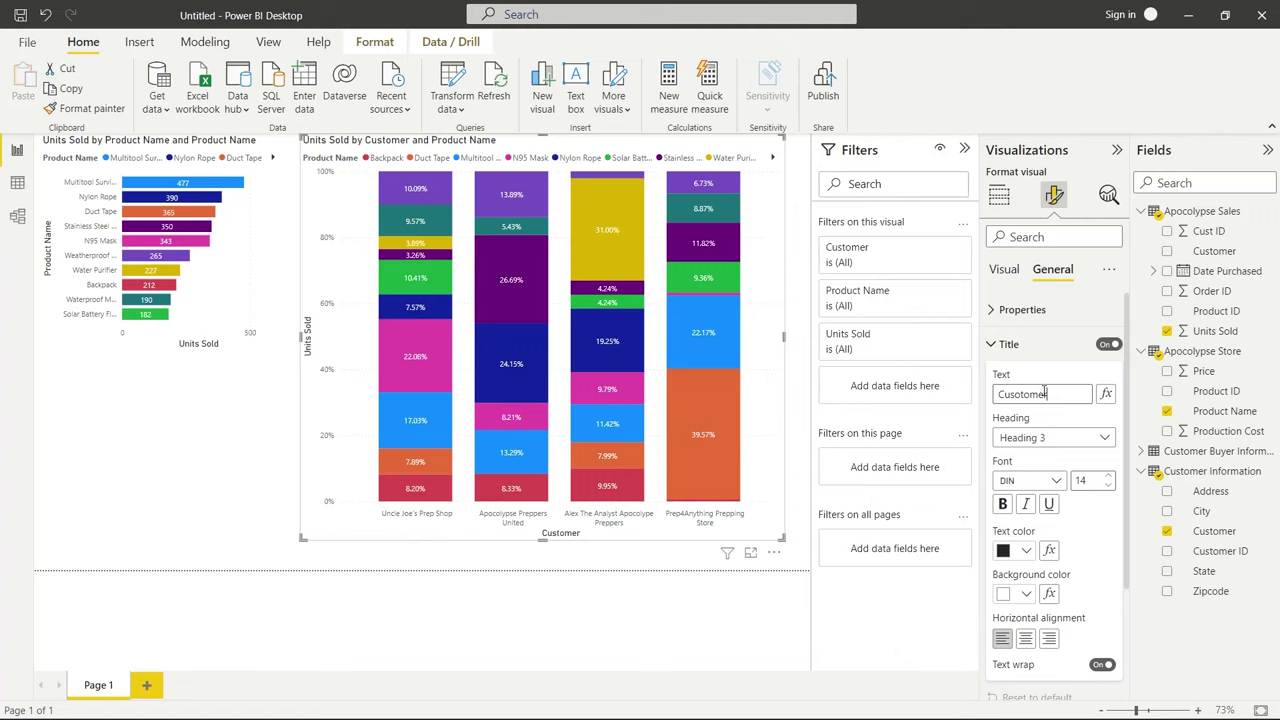
text(usotomer)
key(BackSpace)
text(Break)
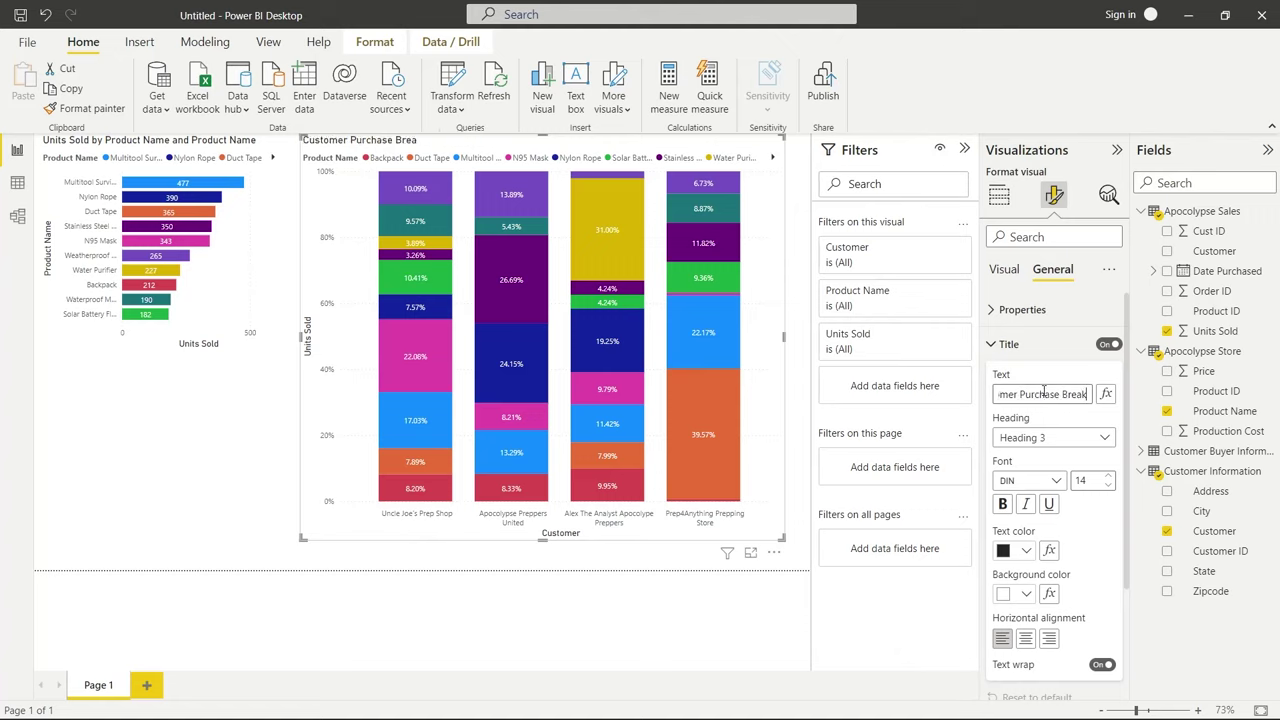
text(down)
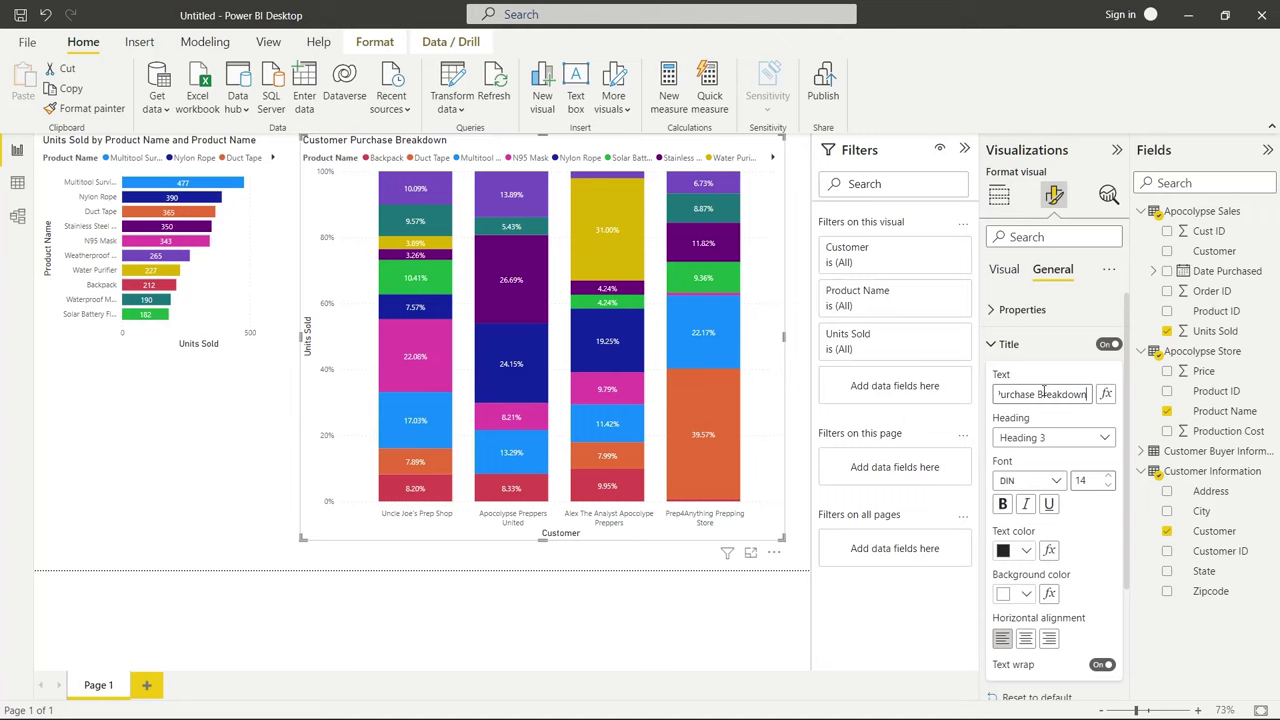
click(1060, 344)
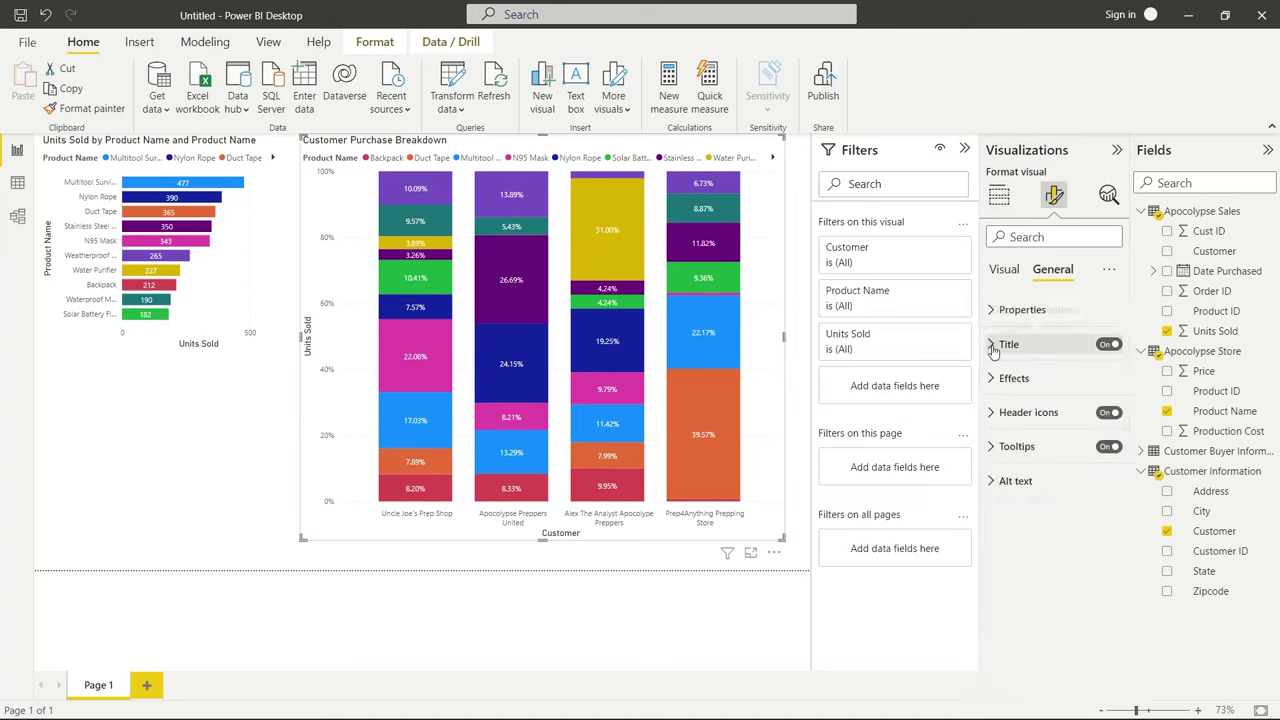
Shrink Customer Purchase Breakdown, move it under the bar chart, shorten the bar chart, and narrow the column chart
click(1005, 270)
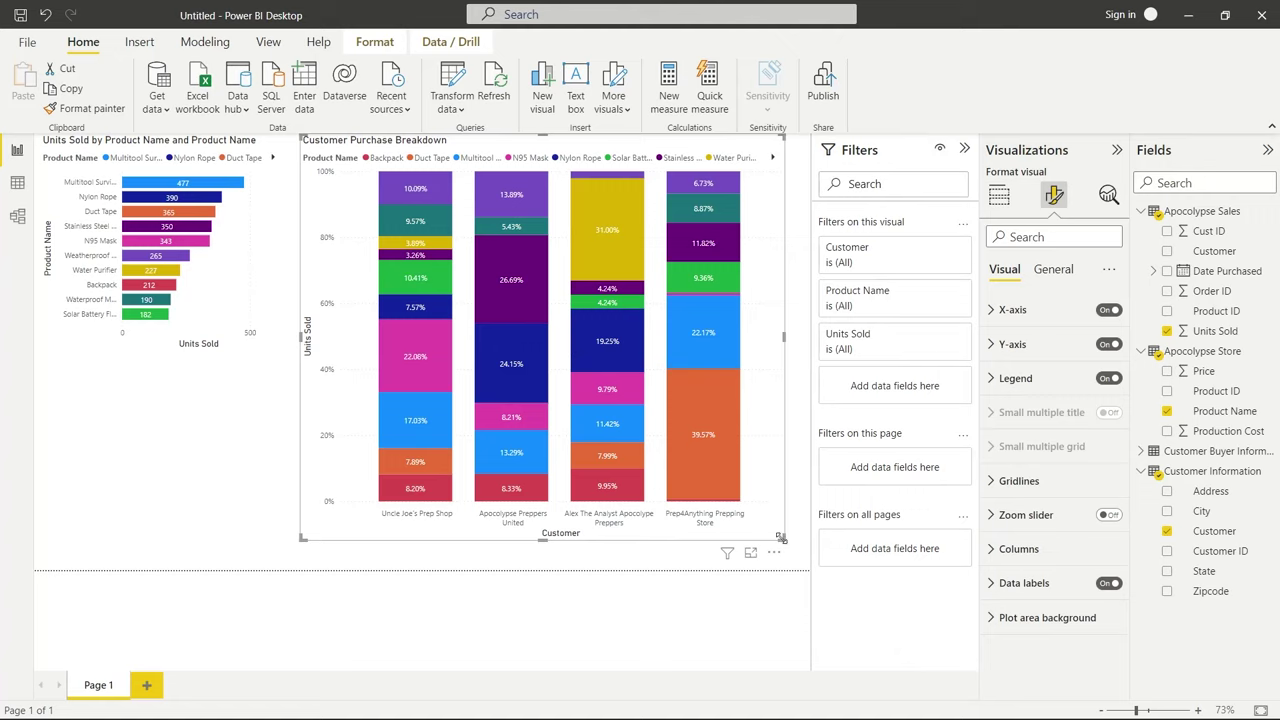
drag(690, 455, 531, 391)
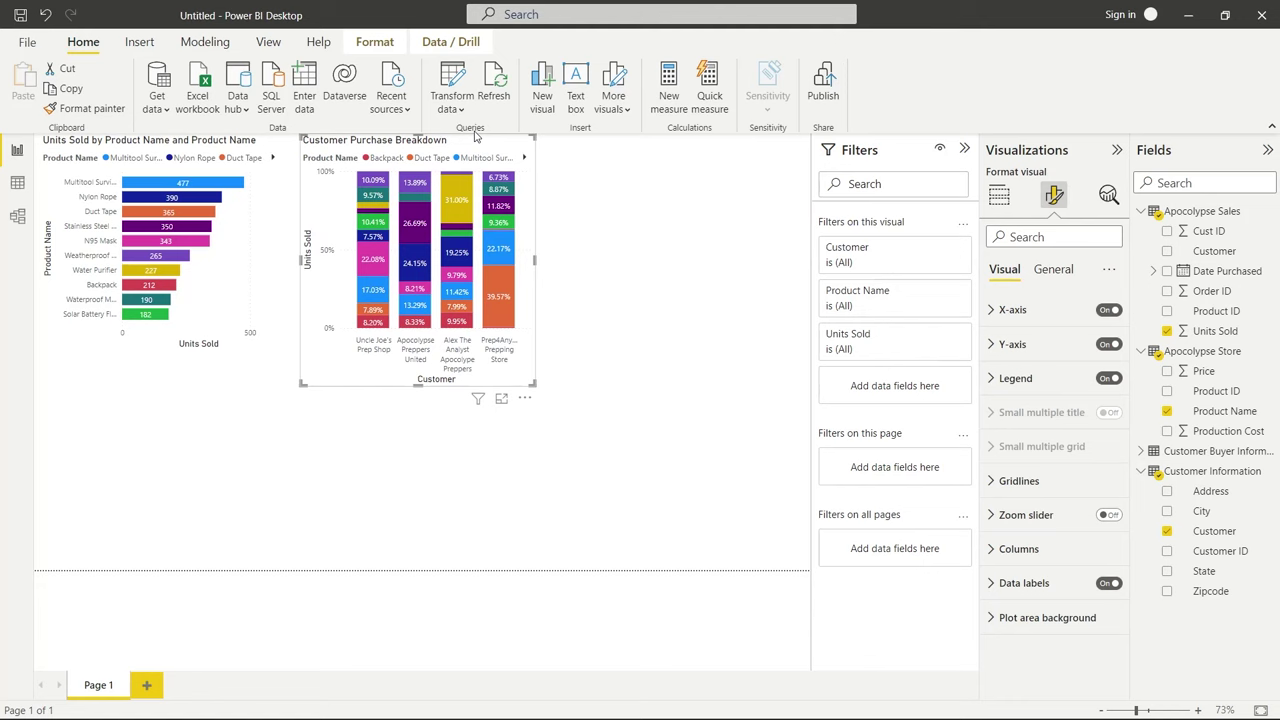
drag(468, 190, 202, 374)
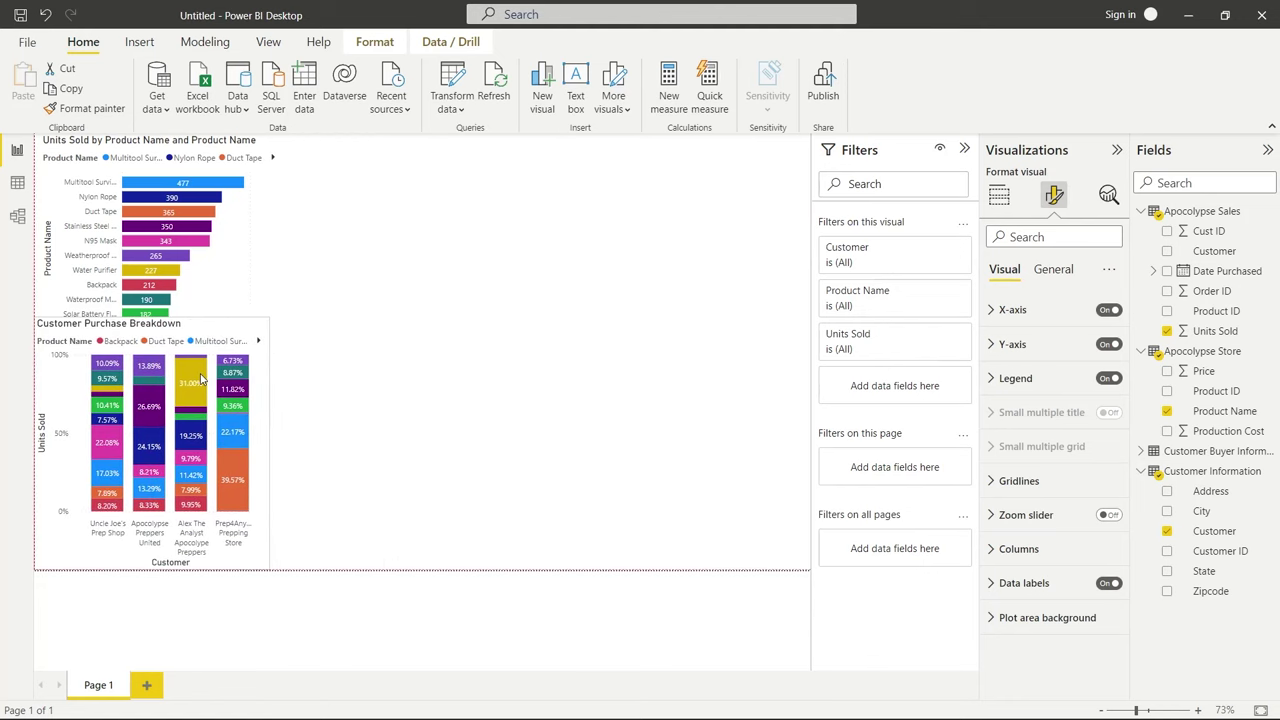
click(200, 288)
drag(283, 347, 286, 318)
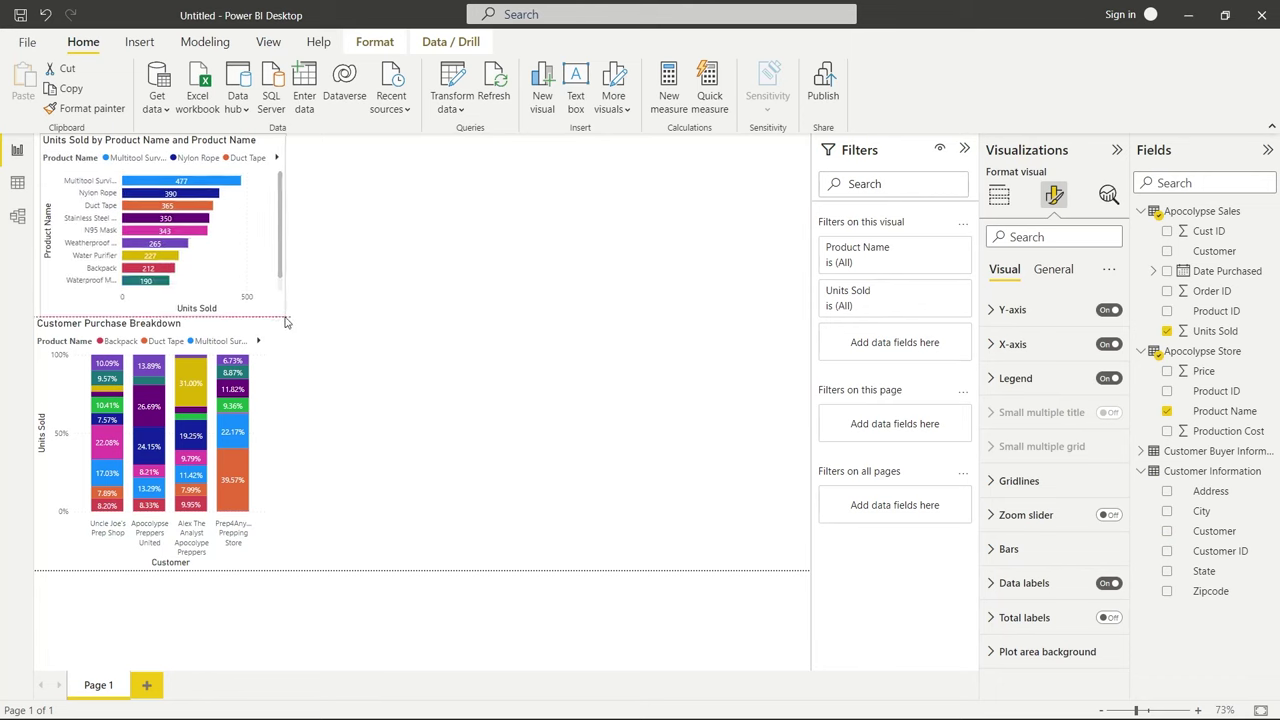
click(268, 548)
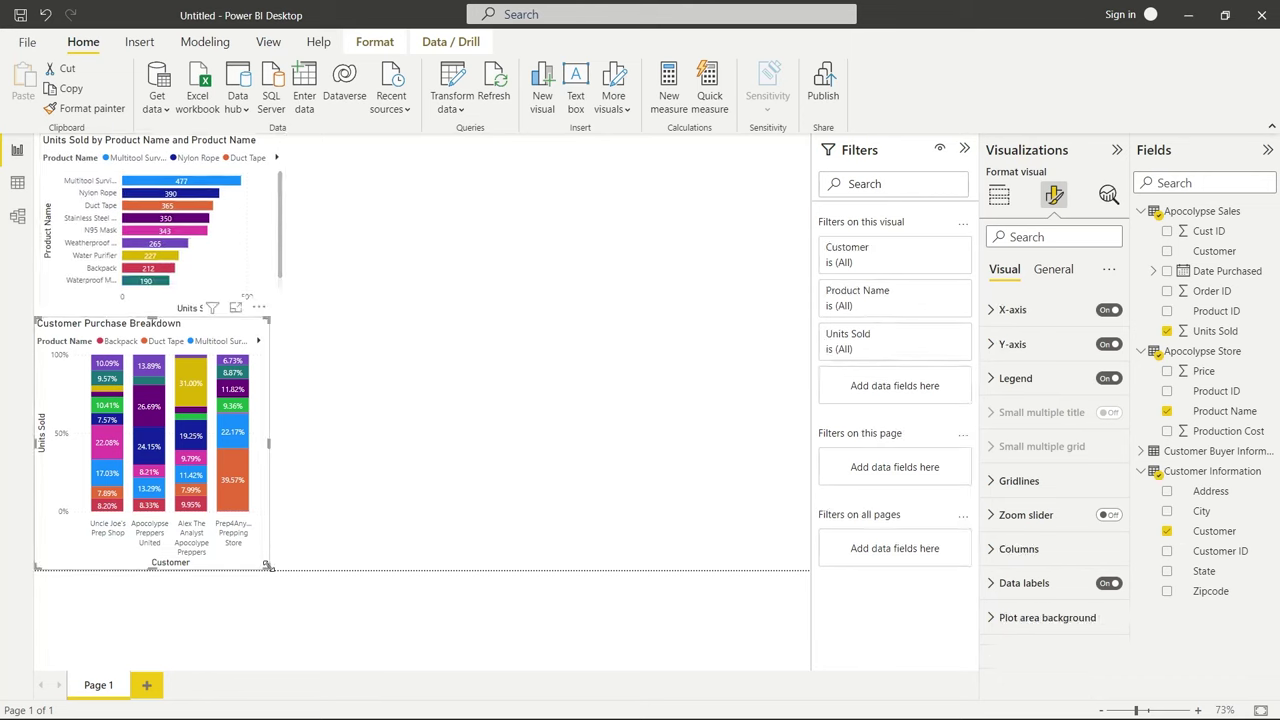
drag(270, 566, 234, 577)
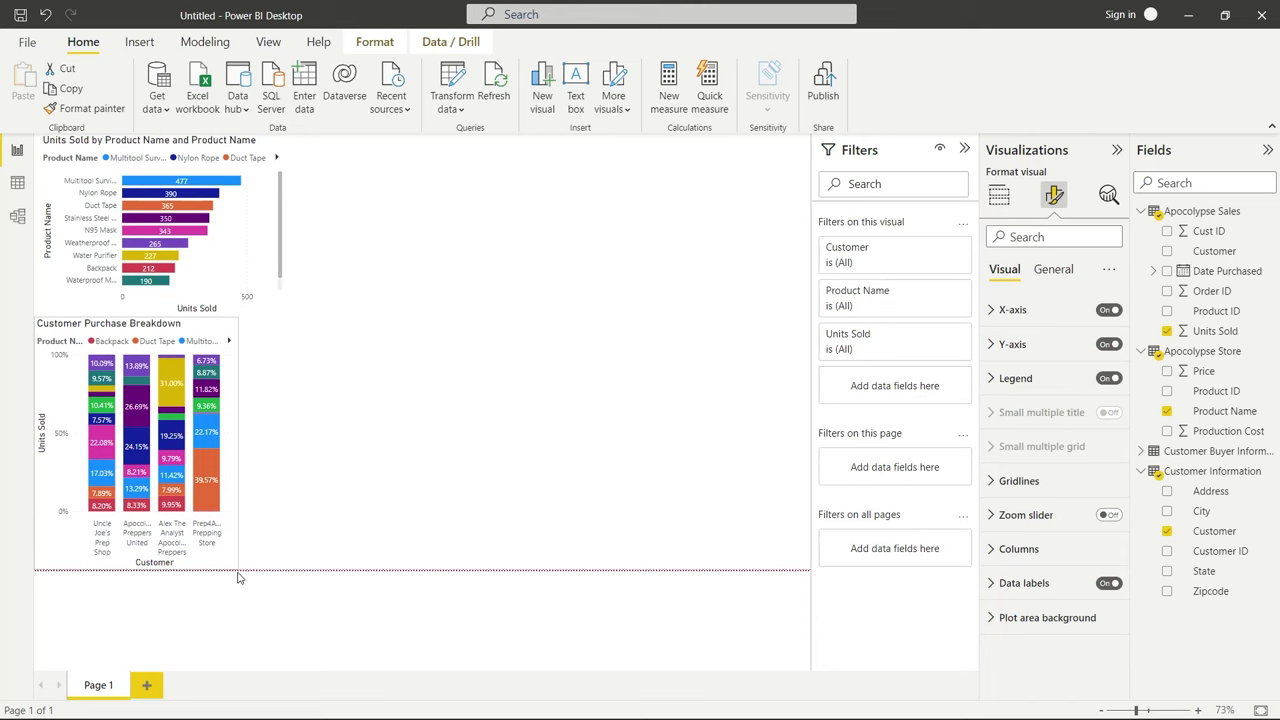
click(343, 412)
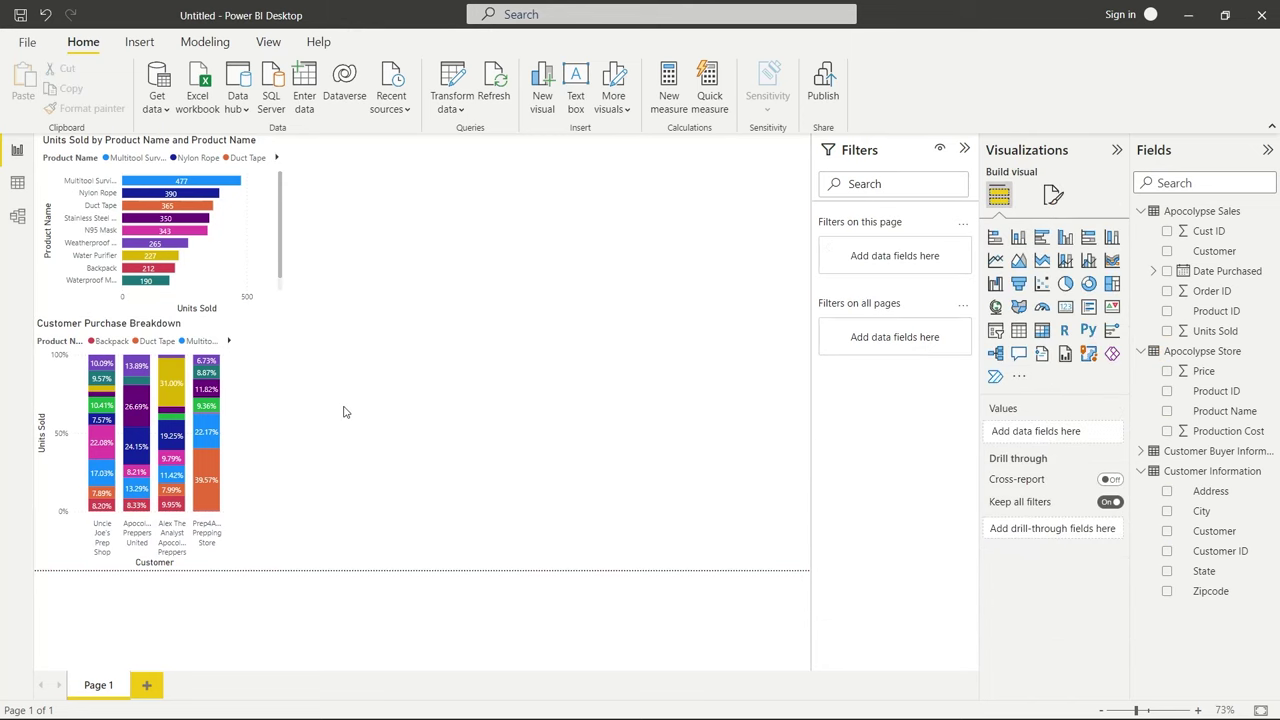
Add a line chart beside the bar chart plotting Units Sold by Month, with Year and Quarter removed
click(996, 262)
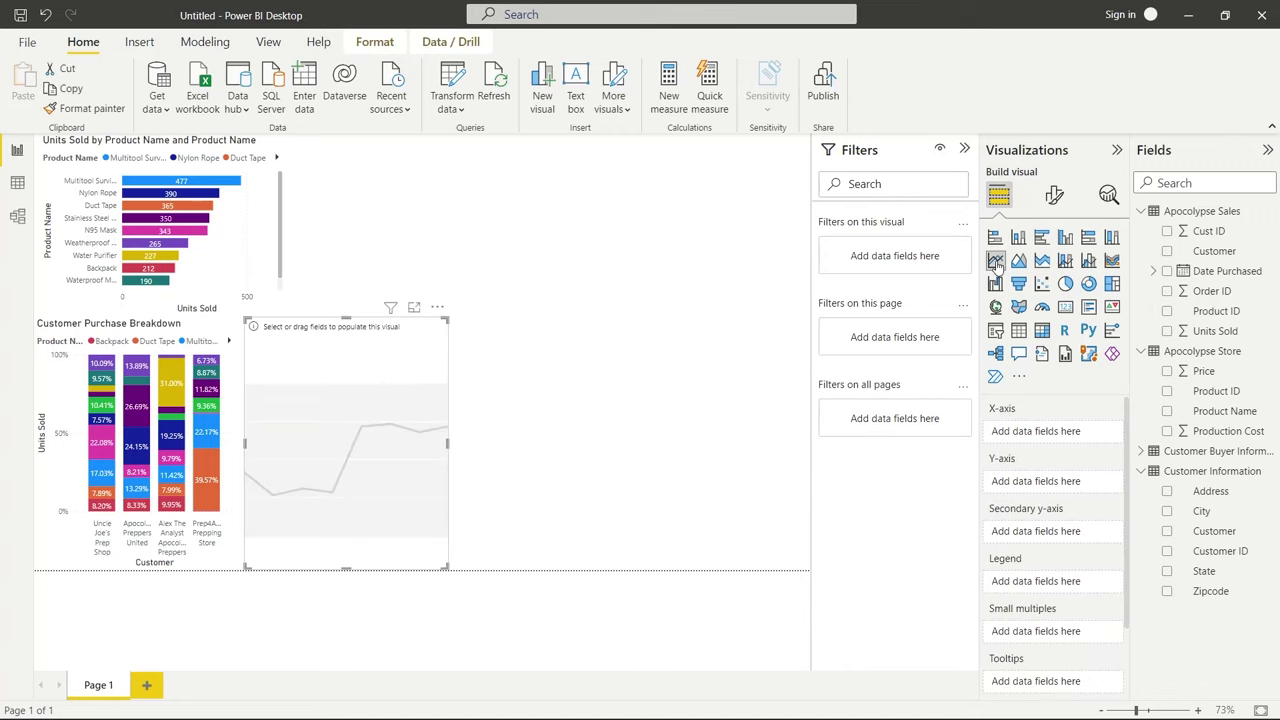
drag(442, 390, 785, 280)
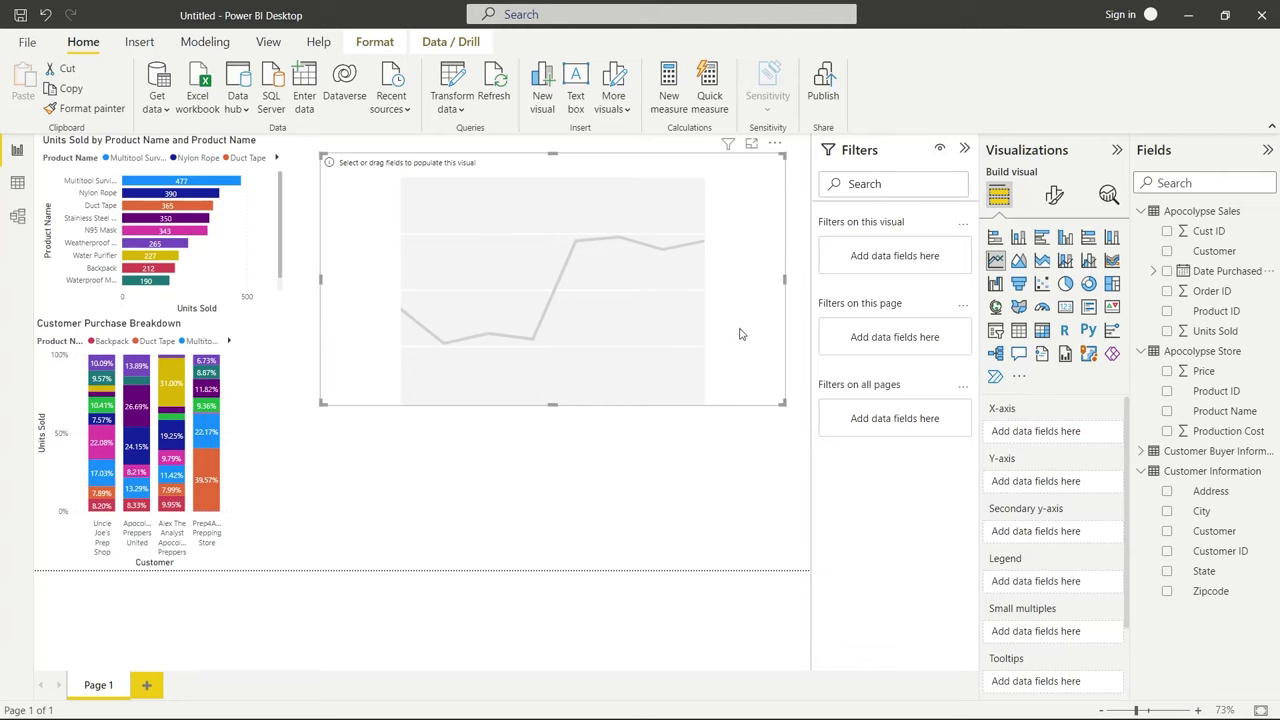
click(1167, 272)
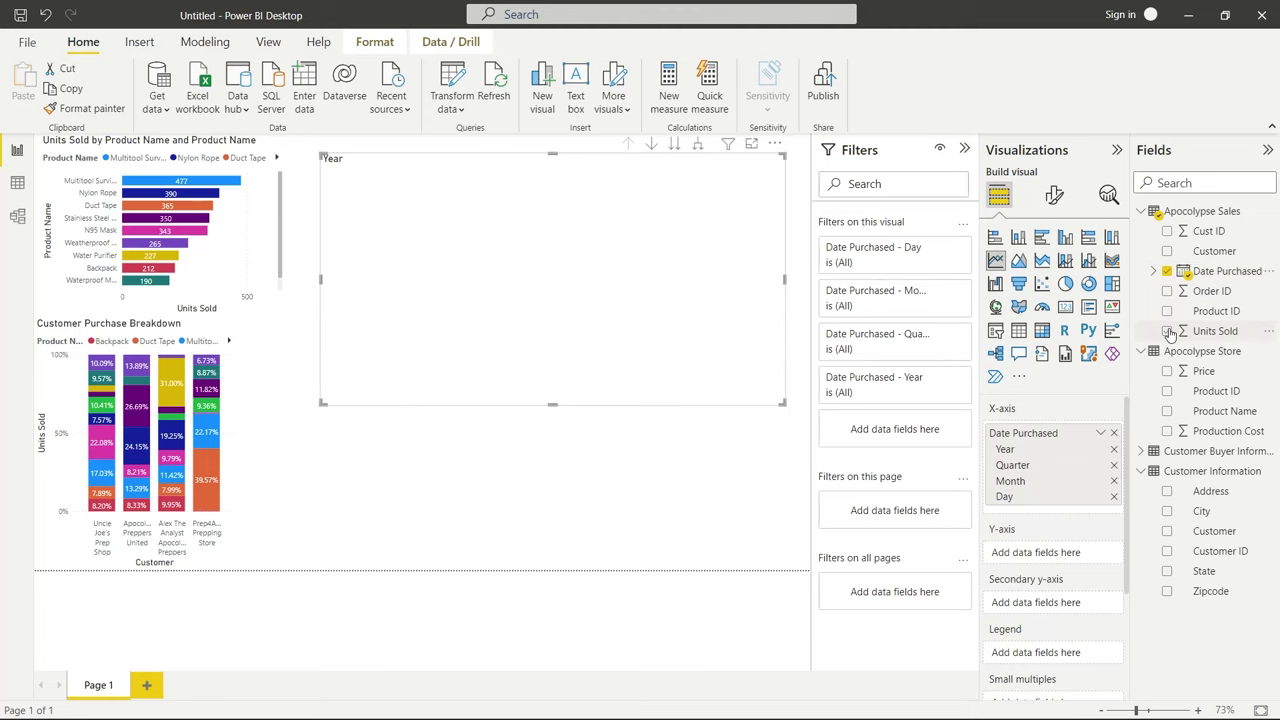
click(1167, 331)
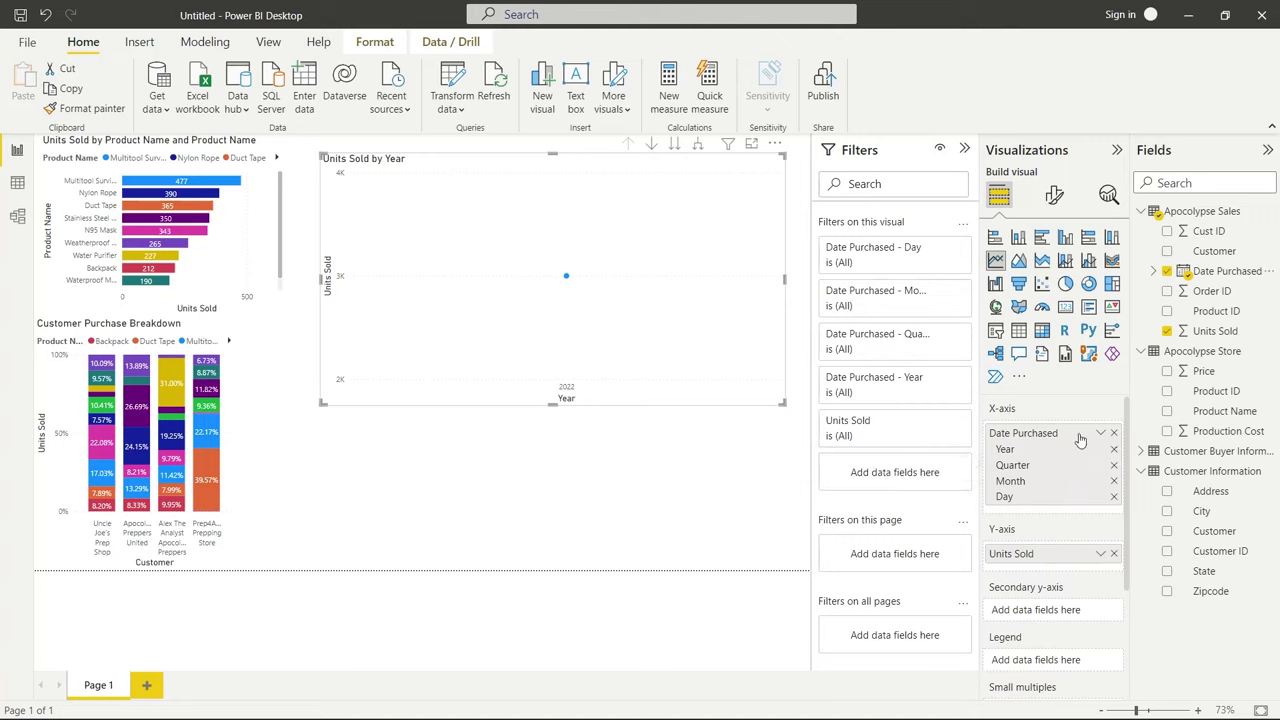
click(1114, 452)
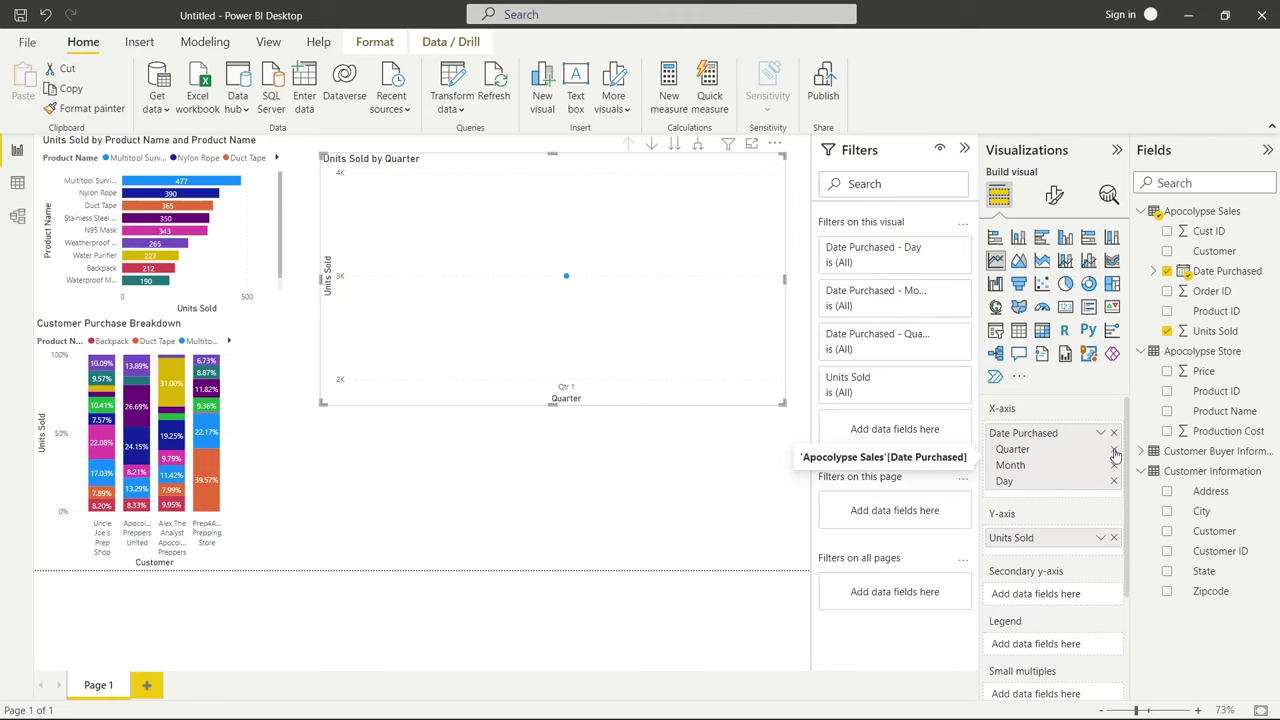
click(1114, 450)
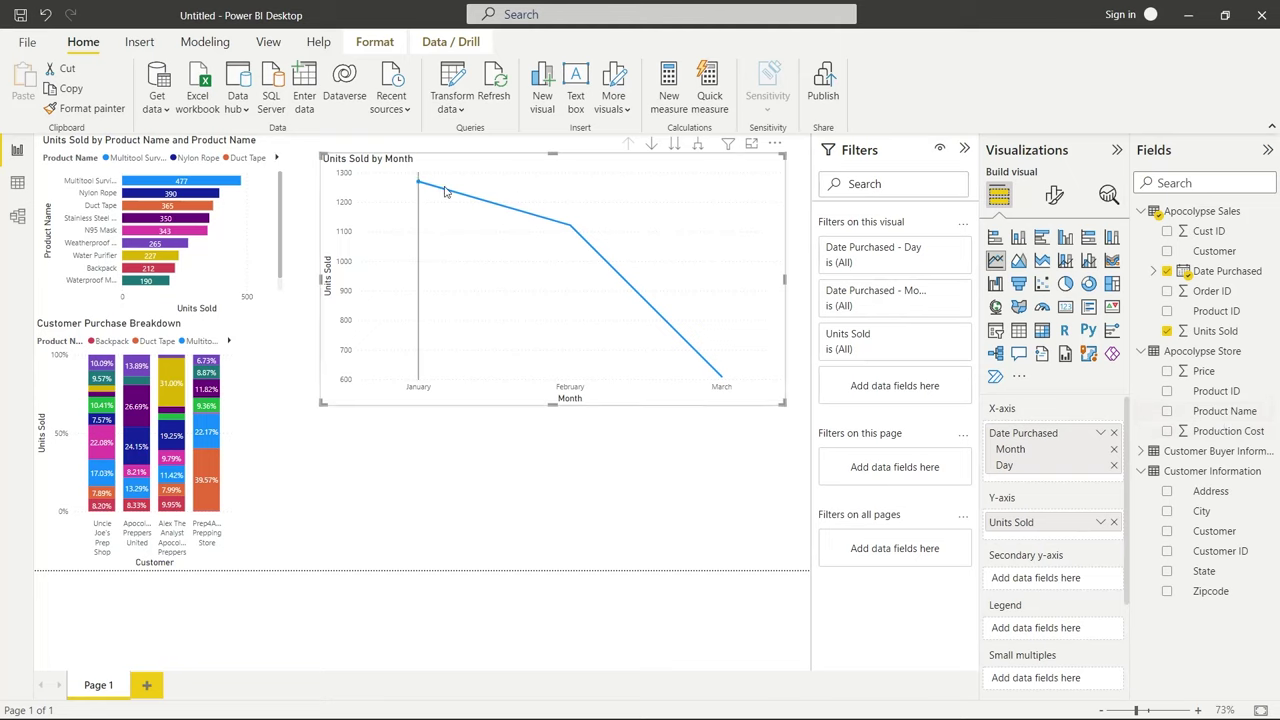
Split the line chart by Product Name, filtered to Multitool Survival Knife, Nylon Rope and Duct Tape
mouse_move(621, 283)
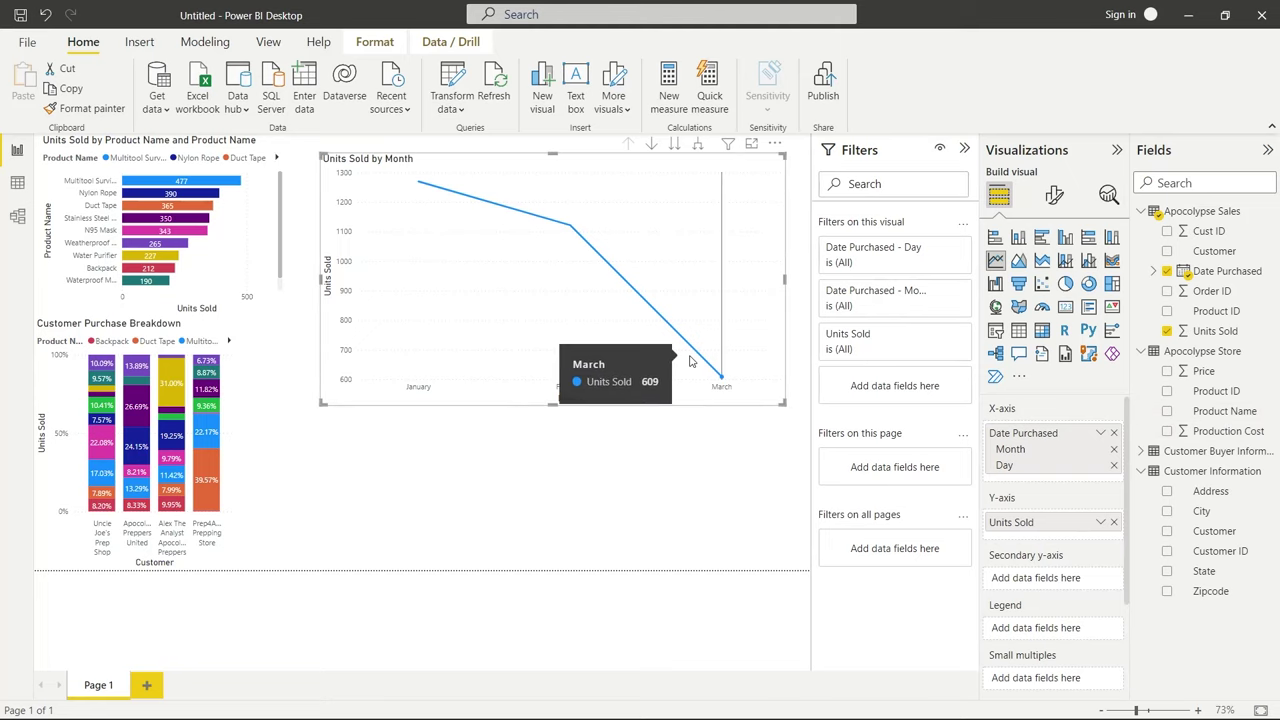
drag(1205, 413, 1055, 635)
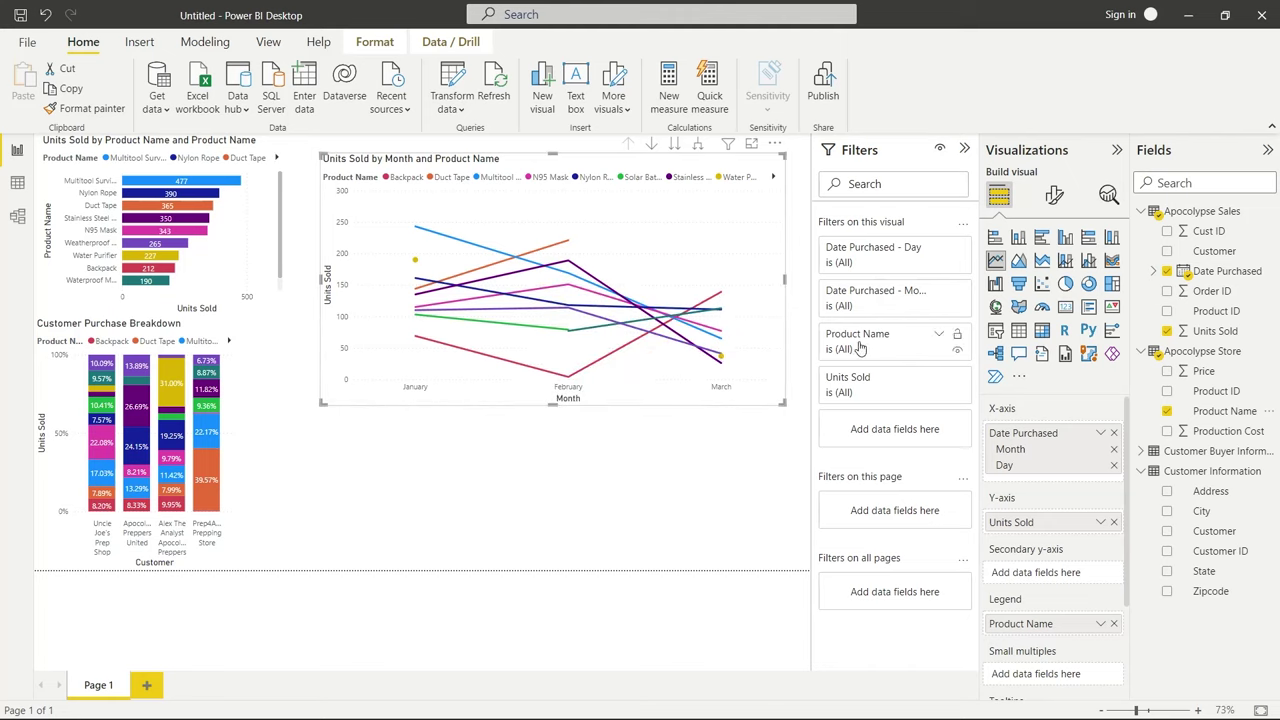
click(938, 338)
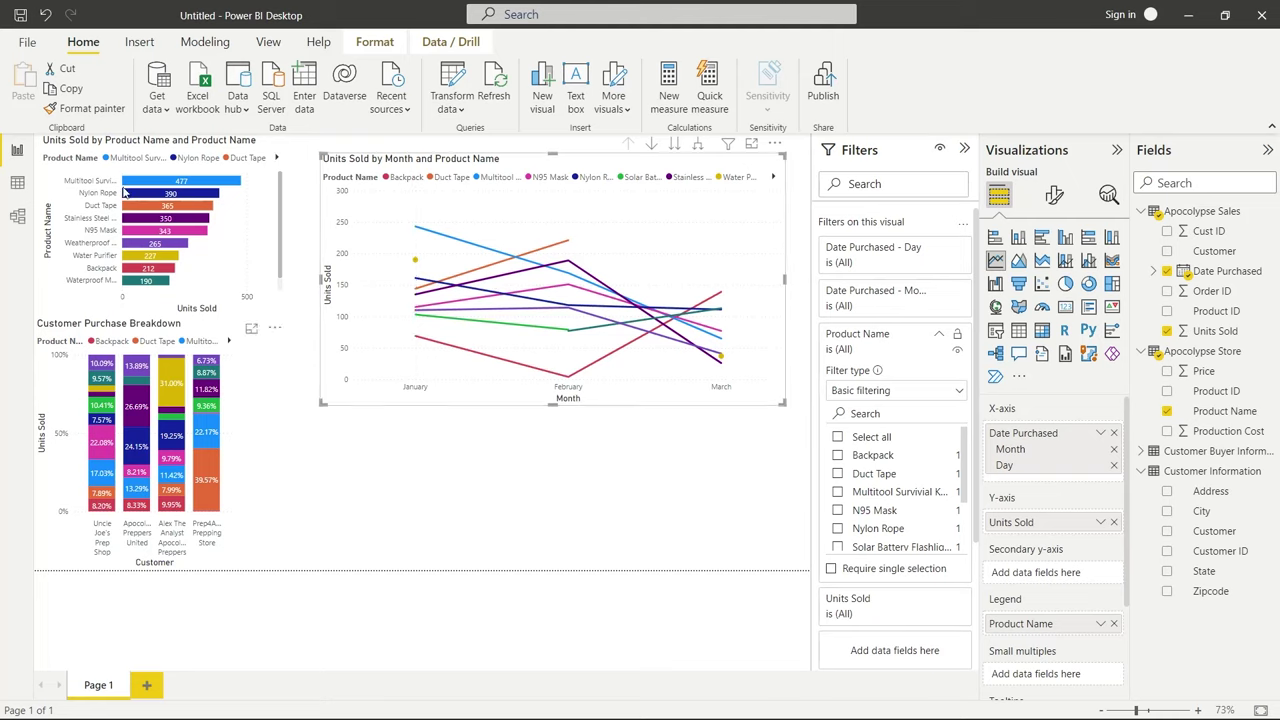
click(837, 492)
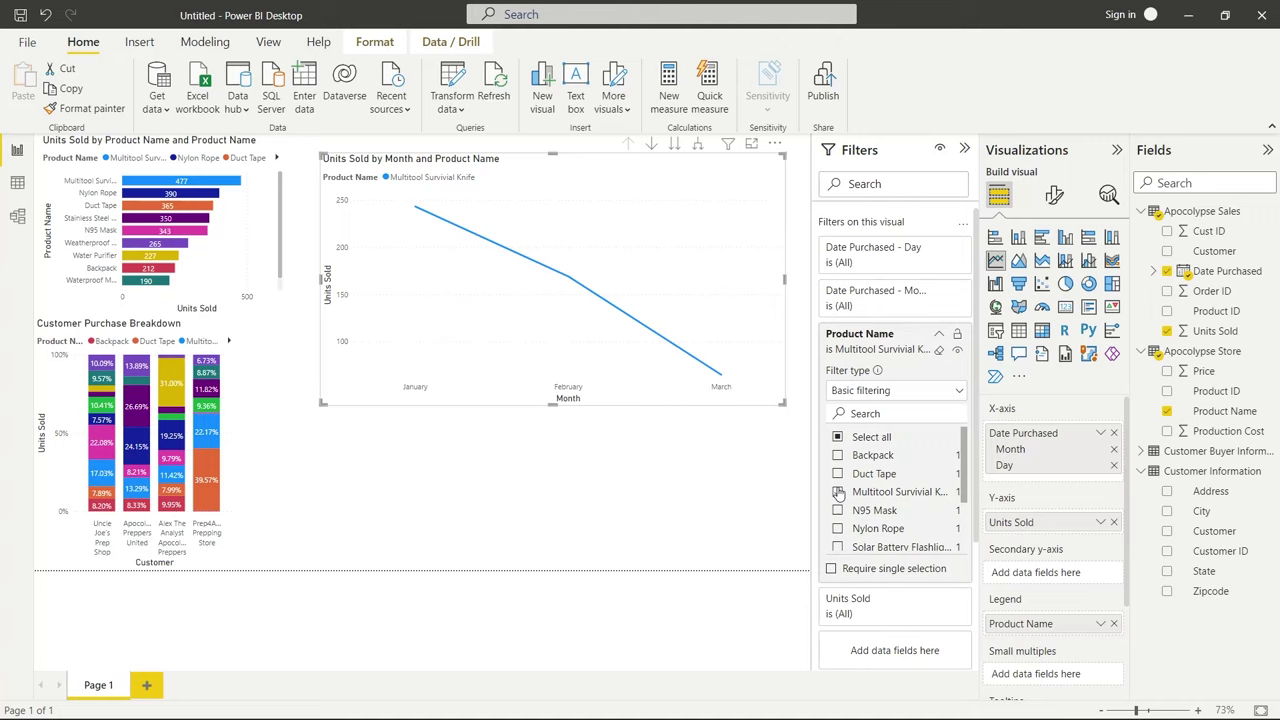
click(838, 529)
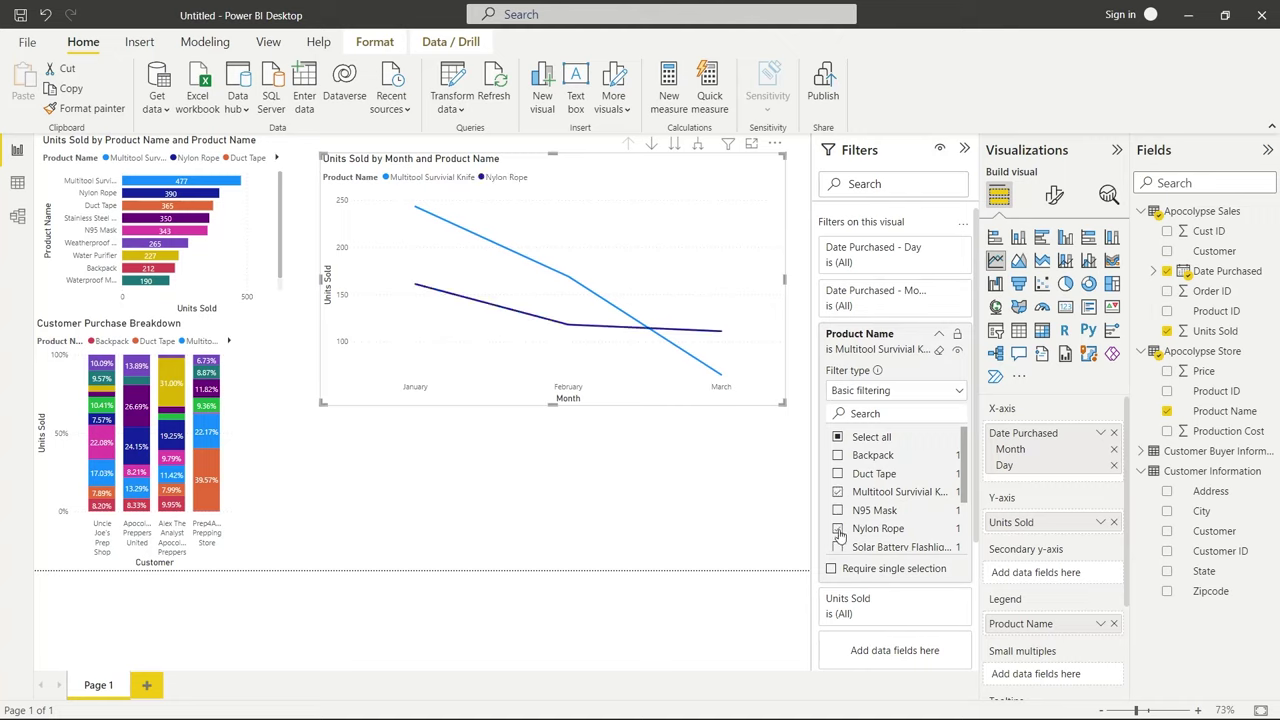
click(838, 475)
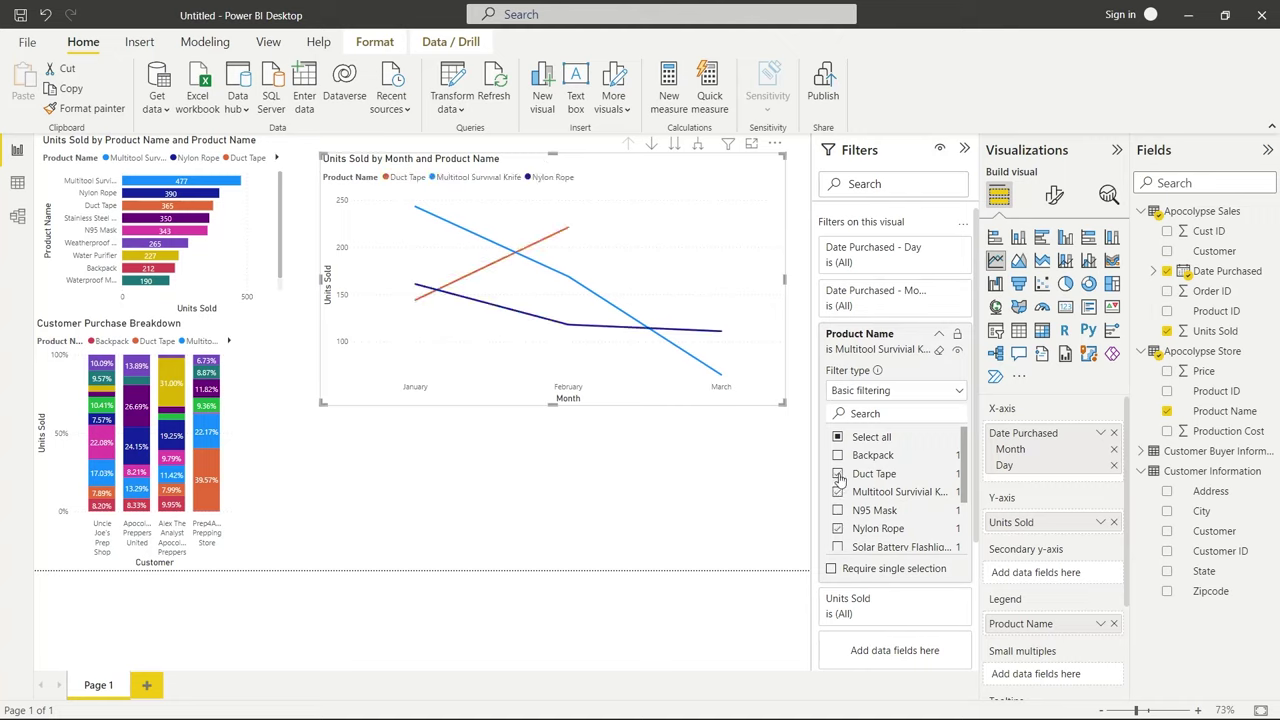
Make the line chart shorter and plot it by Day instead of Month
click(700, 450)
drag(553, 404, 545, 288)
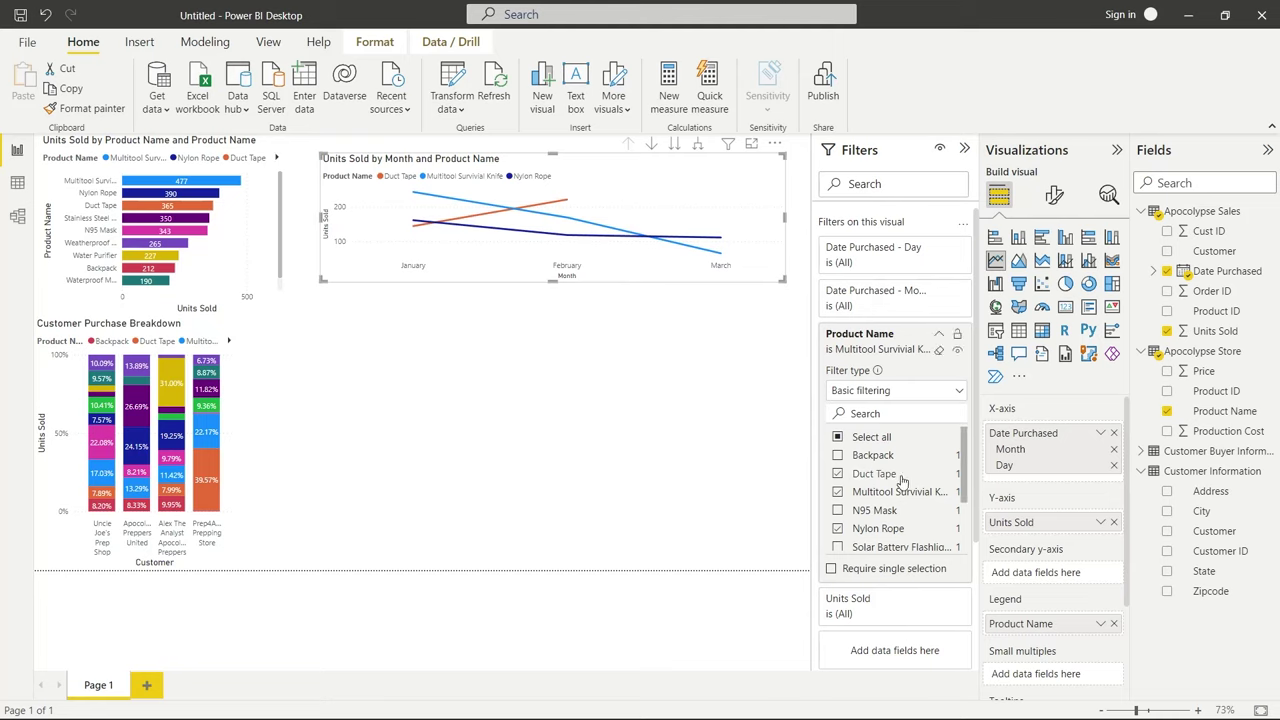
click(1115, 453)
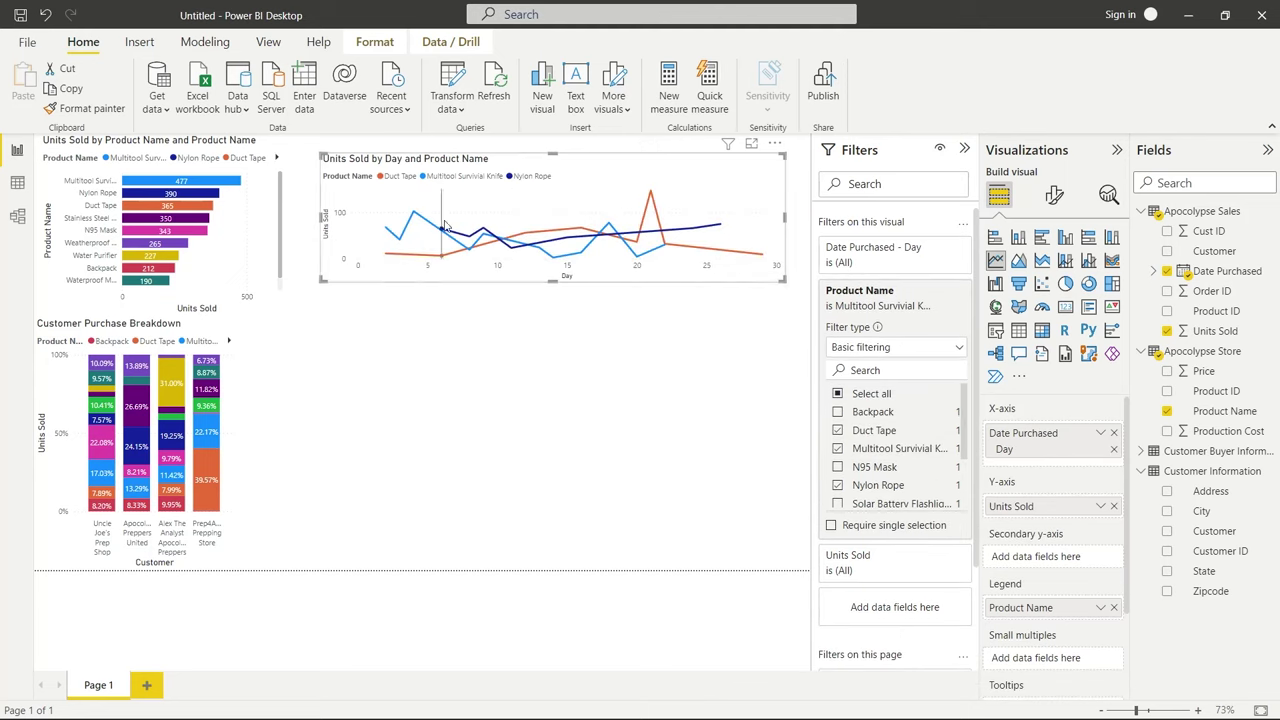
Retitle the line chart 'Products Purchased by Date'
click(790, 290)
click(772, 272)
click(1054, 195)
click(1041, 268)
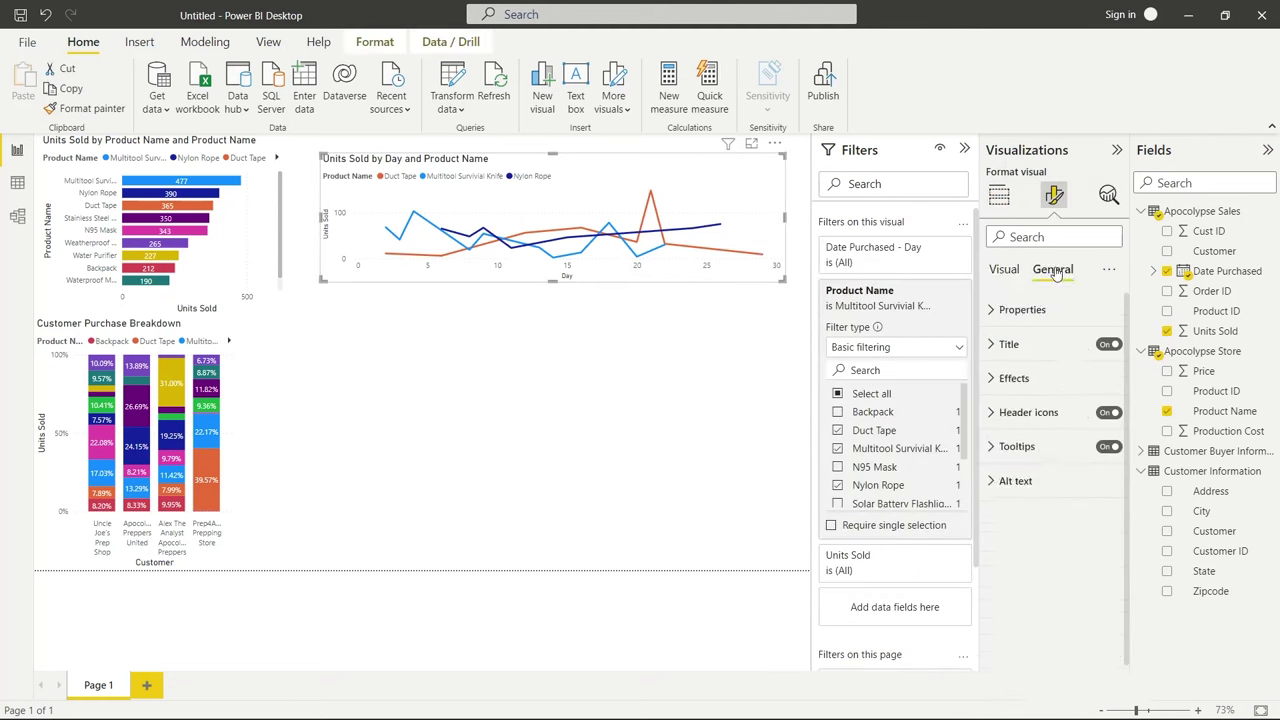
click(990, 343)
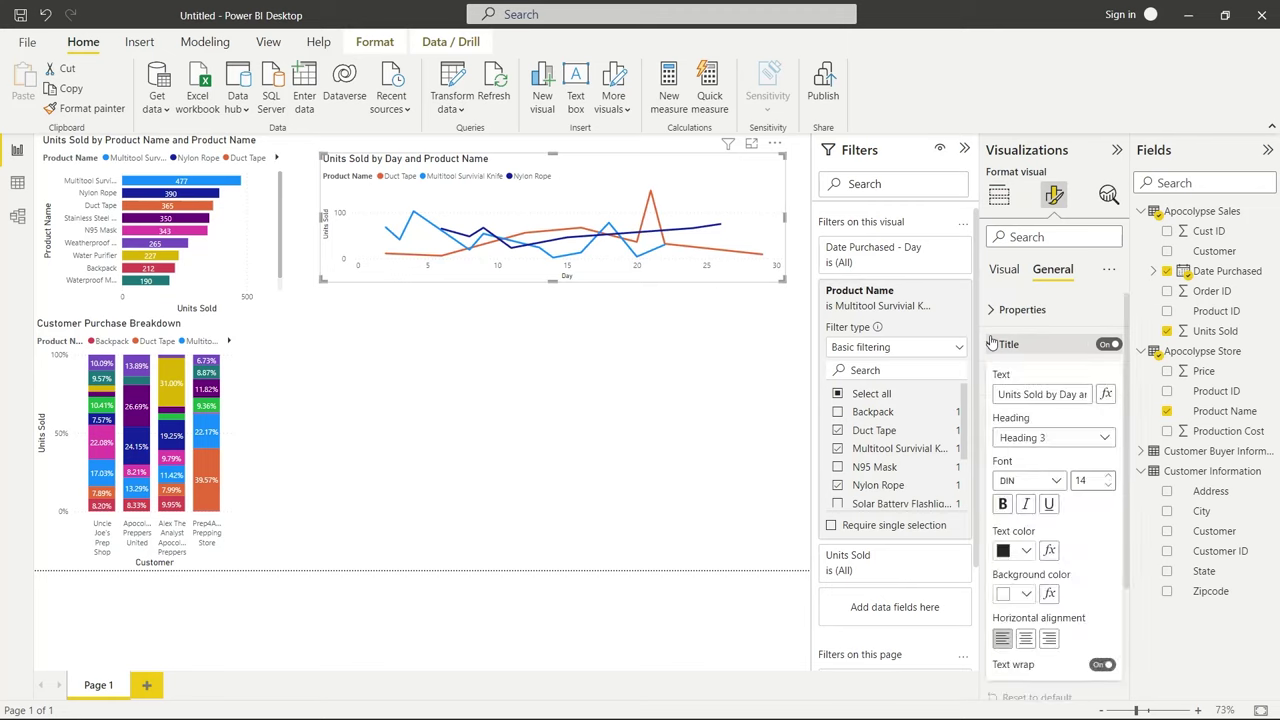
click(1060, 394)
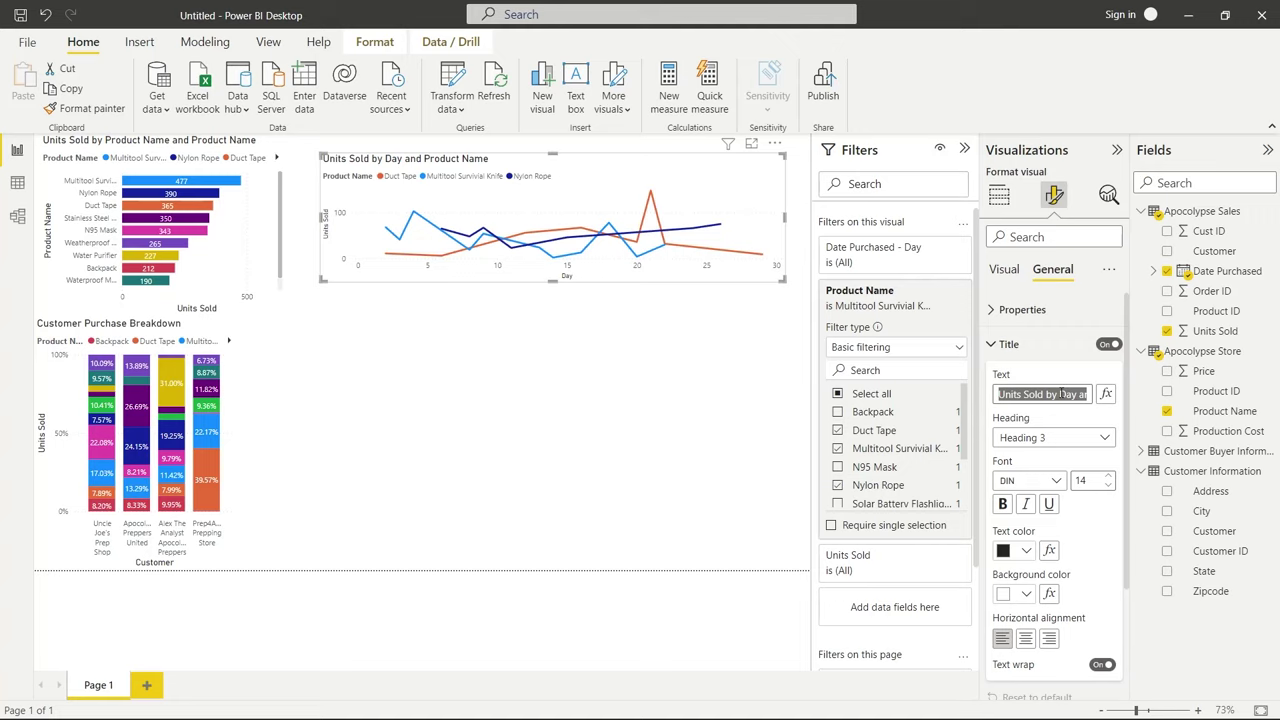
text(Produc)
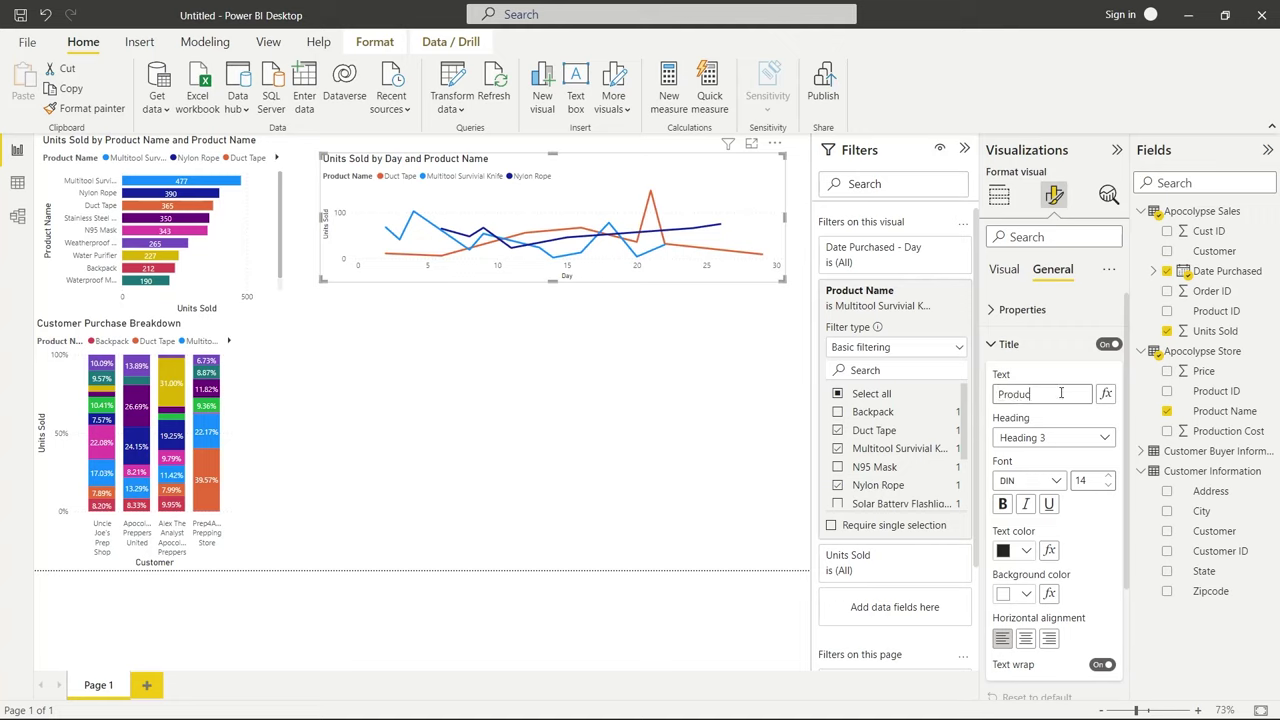
text(ts Purchs)
key(BackSpace)
text(ased by Da)
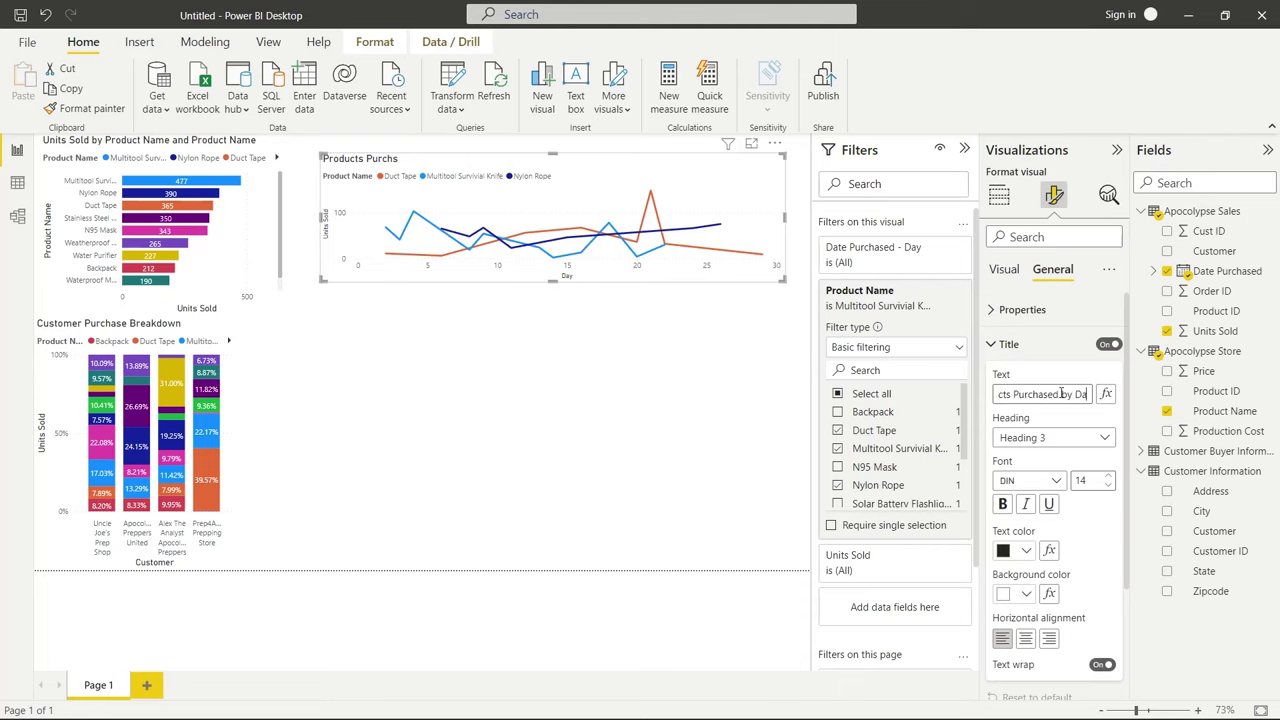
text(te)
click(1007, 344)
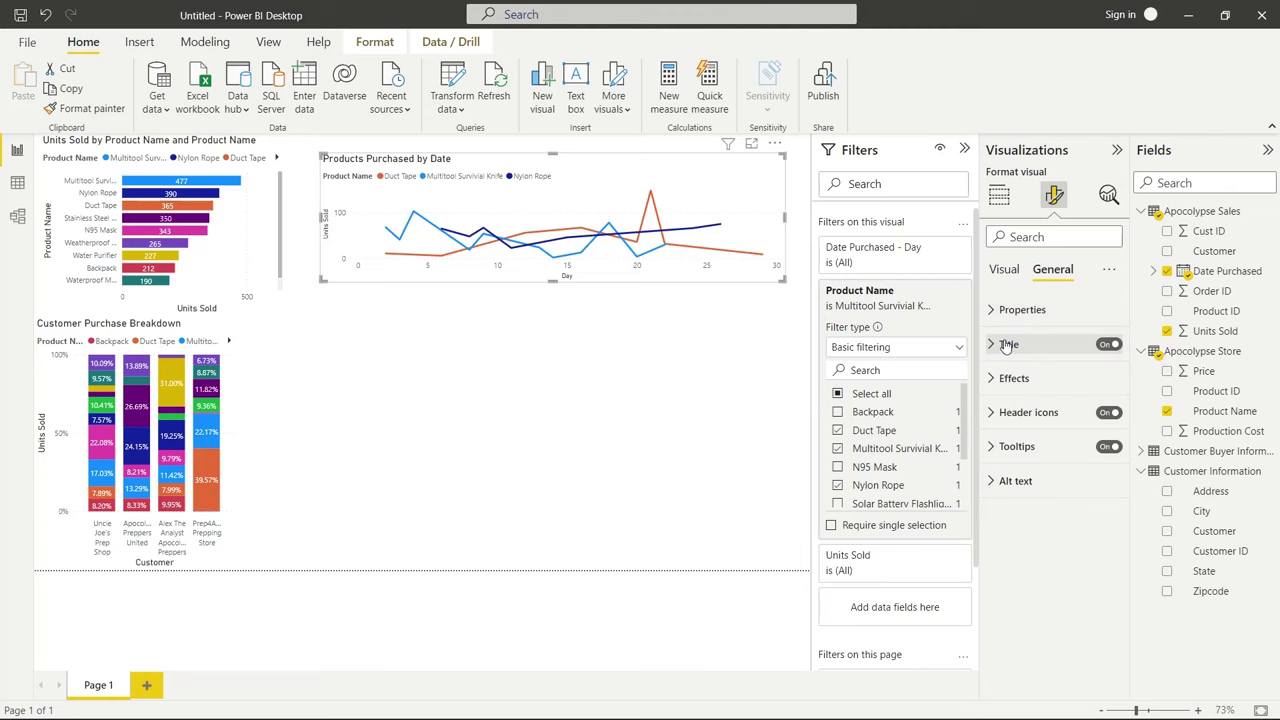
Shrink the line chart and move it beside the Customer Purchase Breakdown chart
click(1004, 269)
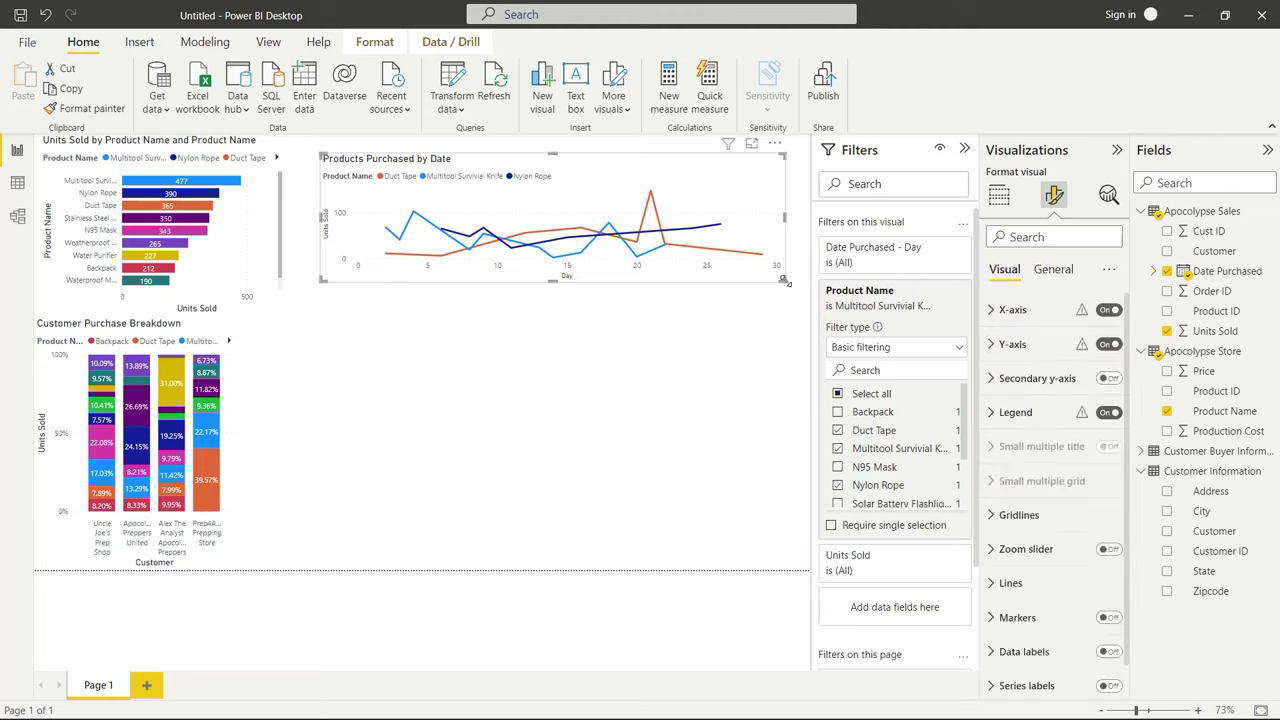
drag(785, 283, 489, 256)
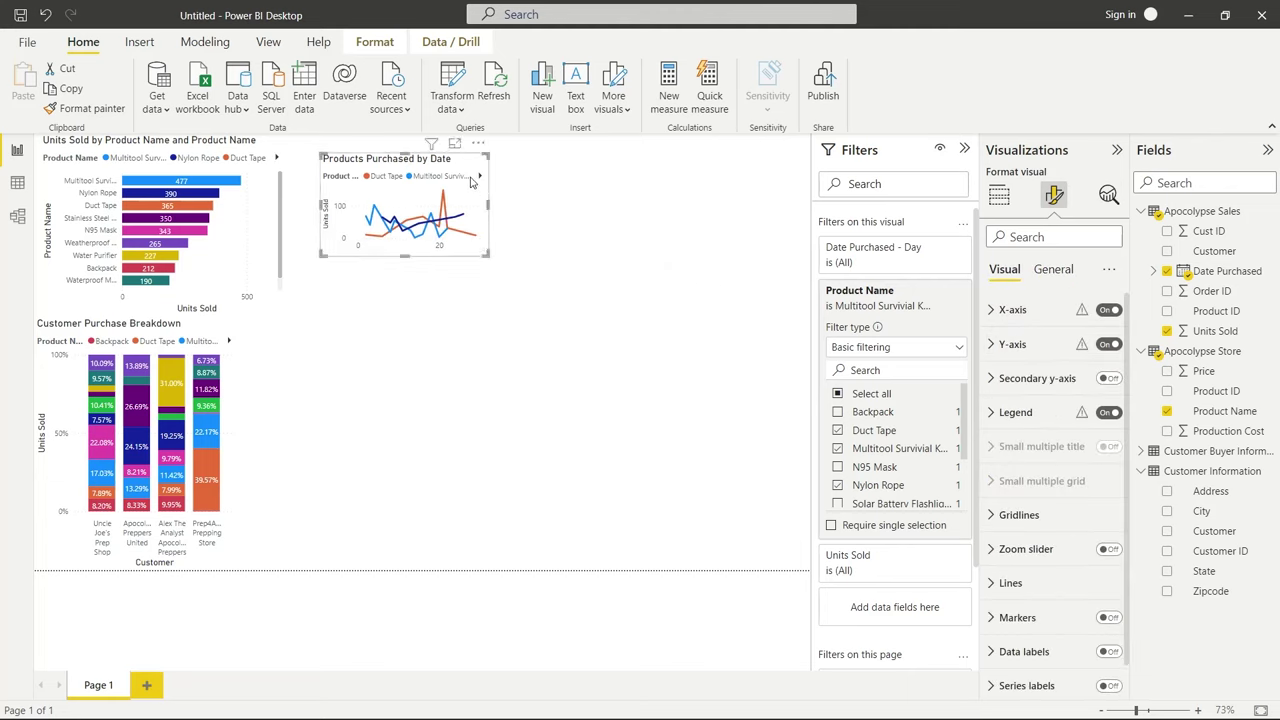
drag(471, 181, 387, 495)
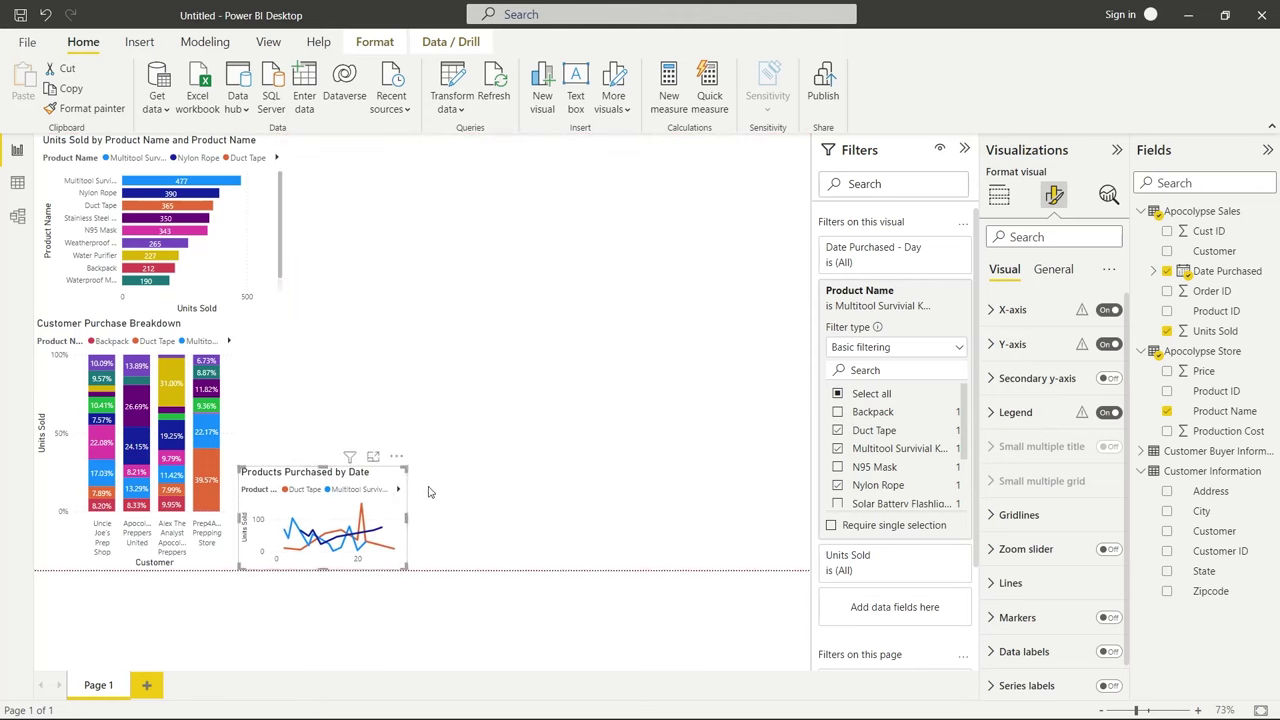
click(716, 332)
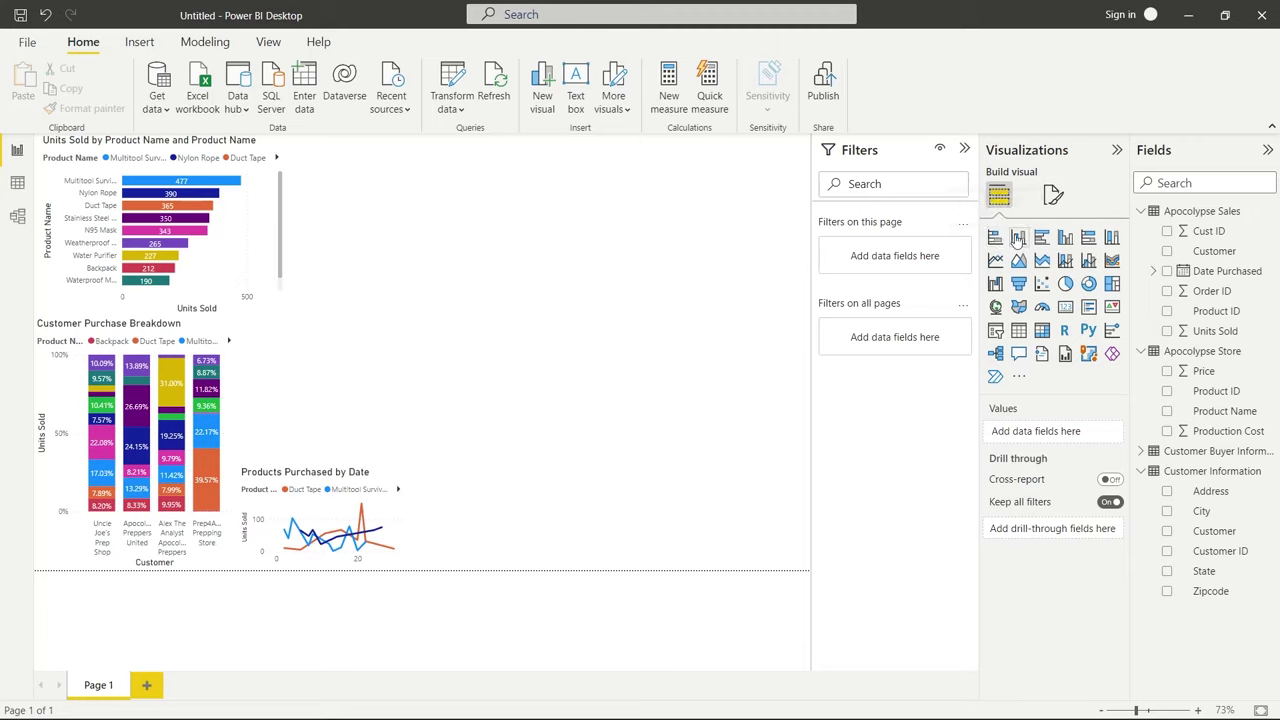
click(248, 238)
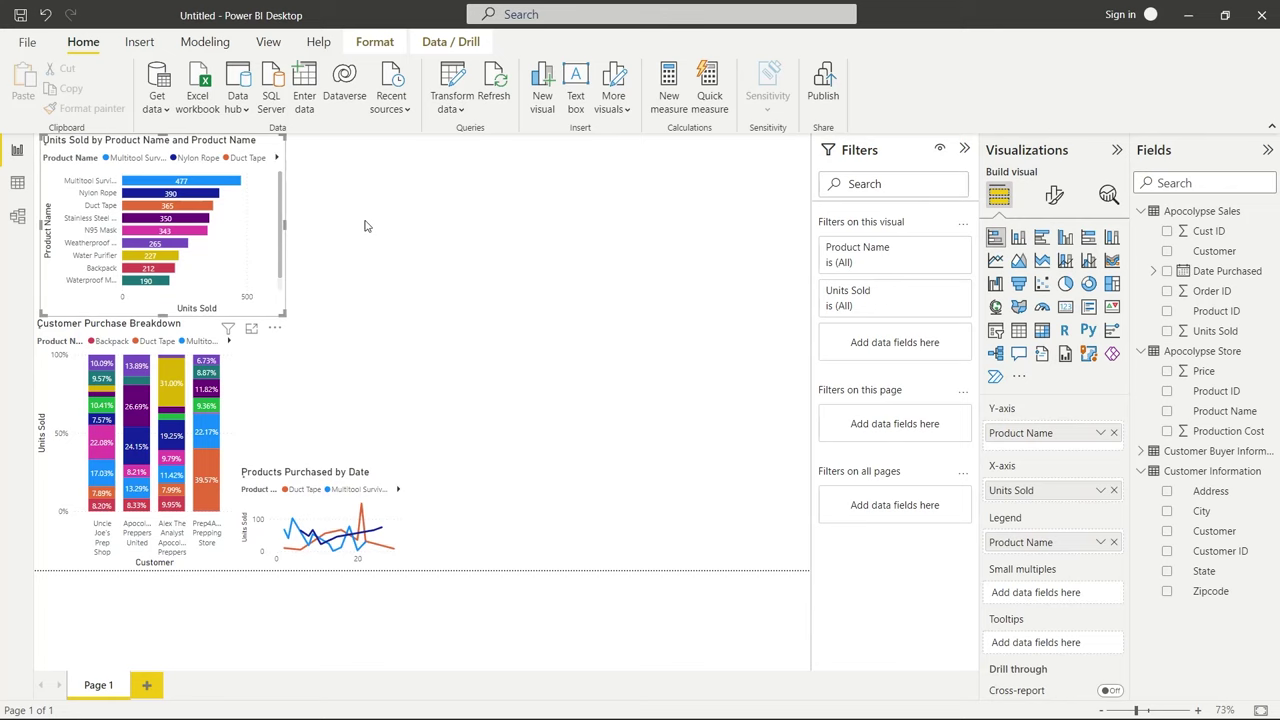
click(1018, 237)
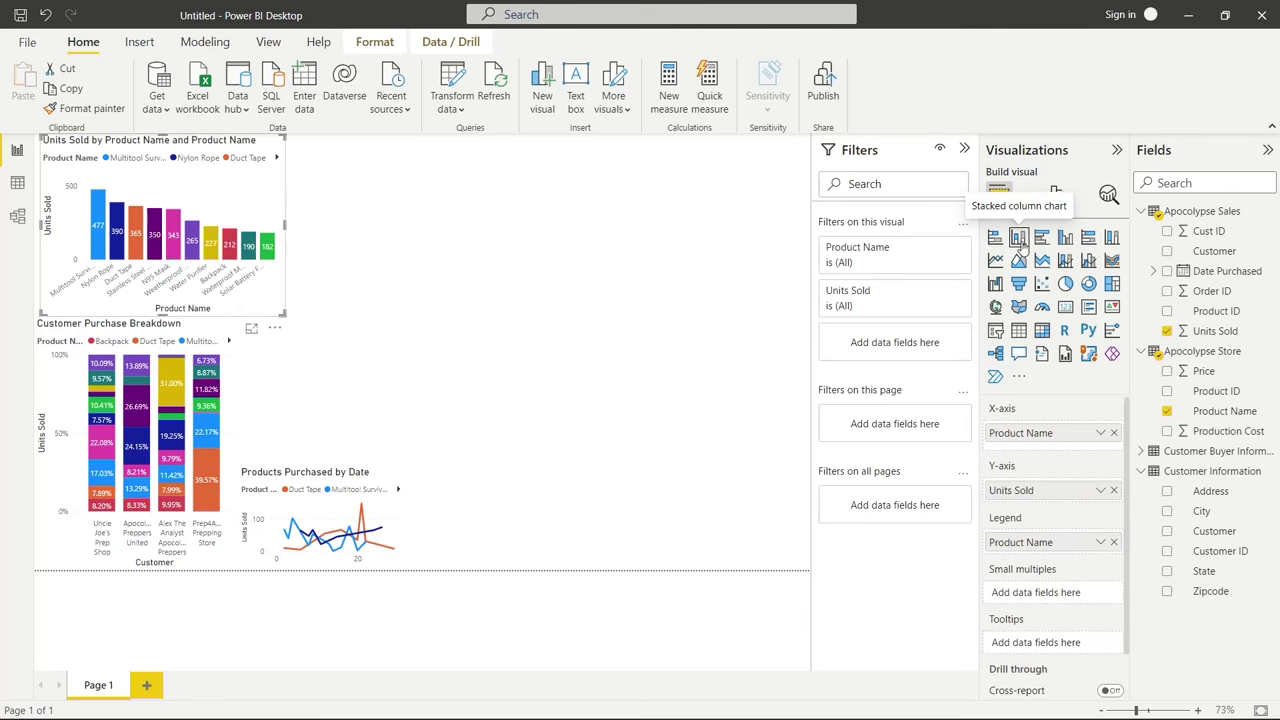
click(995, 237)
click(1018, 237)
click(995, 237)
click(767, 258)
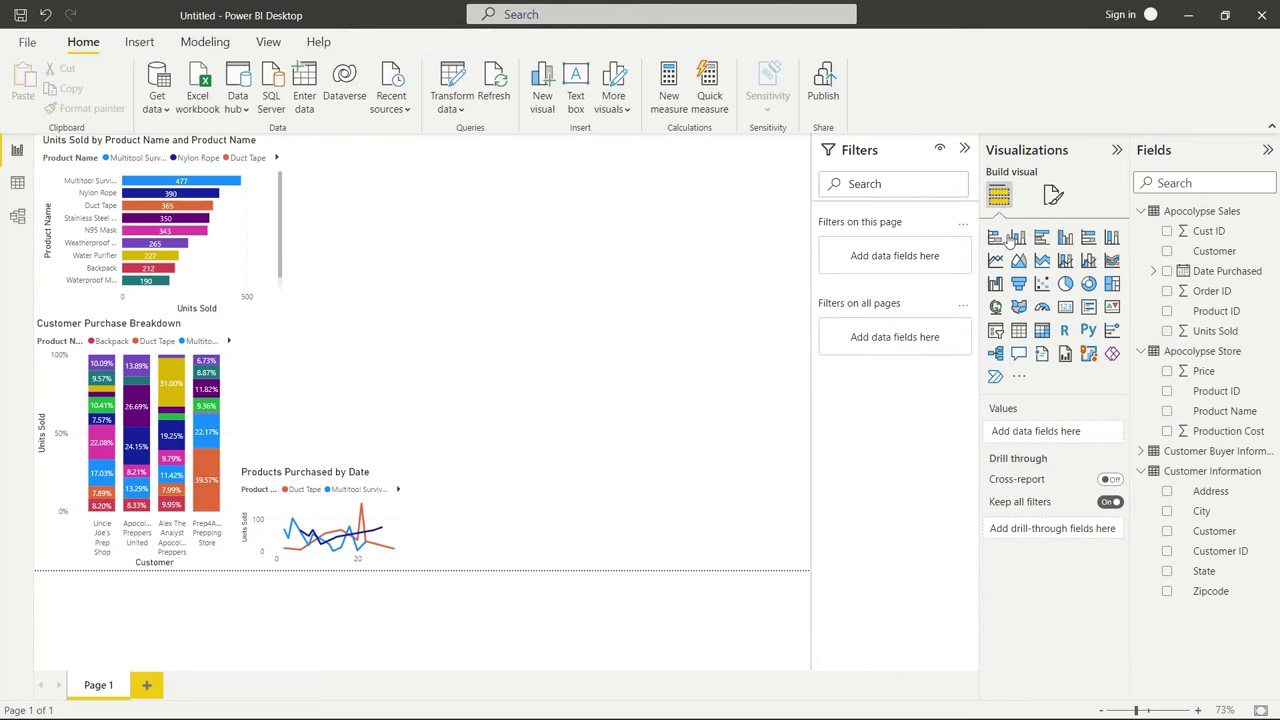
Insert a line and clustered column chart of Price by Product Name and enlarge it
click(1088, 262)
drag(386, 425, 576, 312)
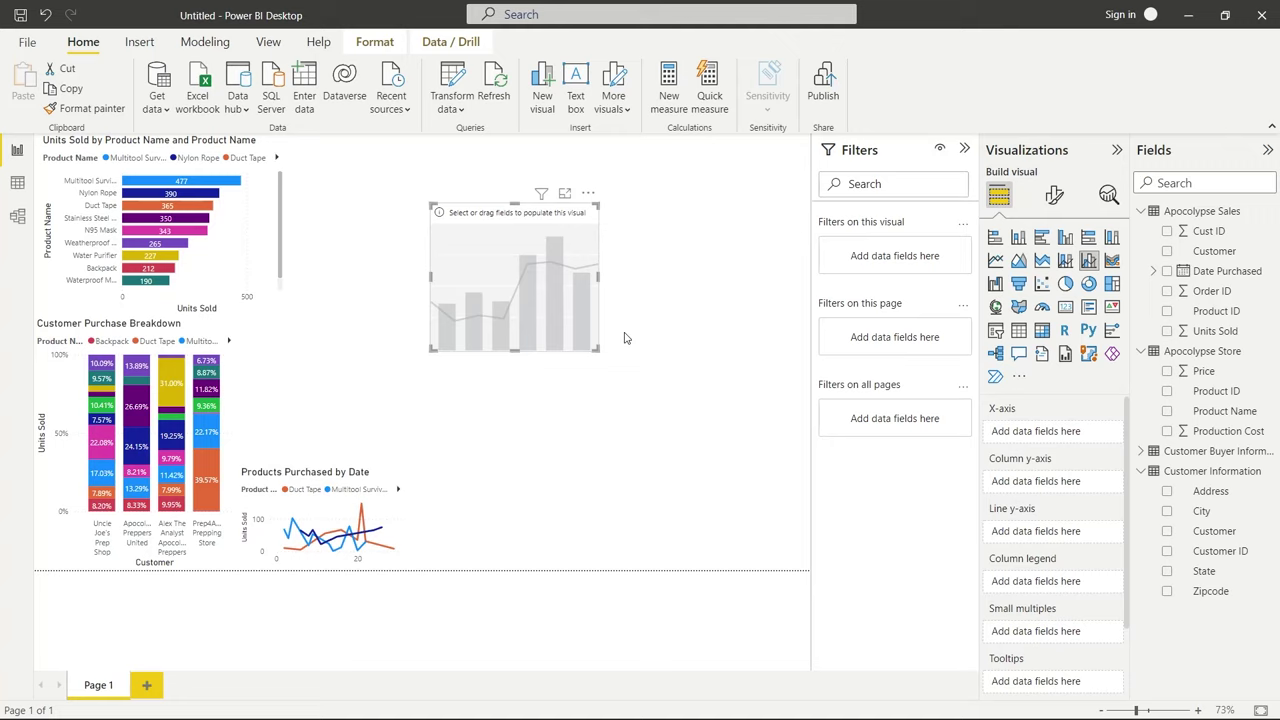
click(1166, 413)
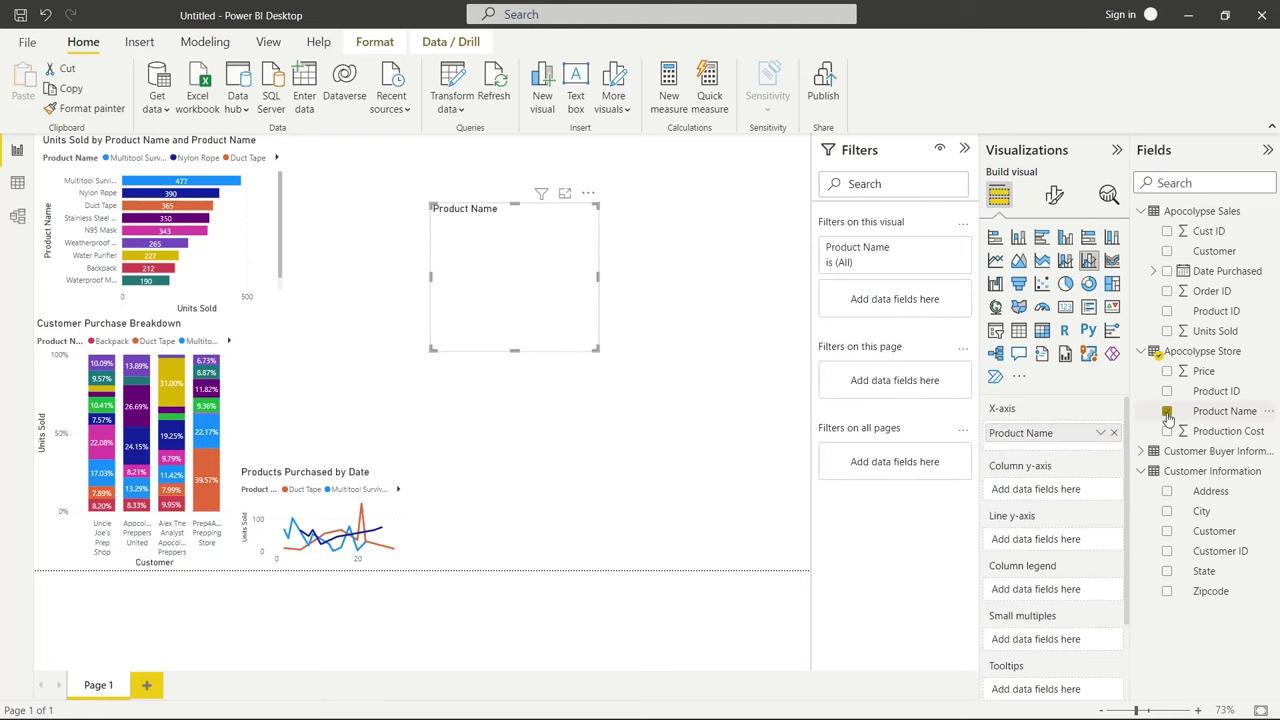
click(1166, 372)
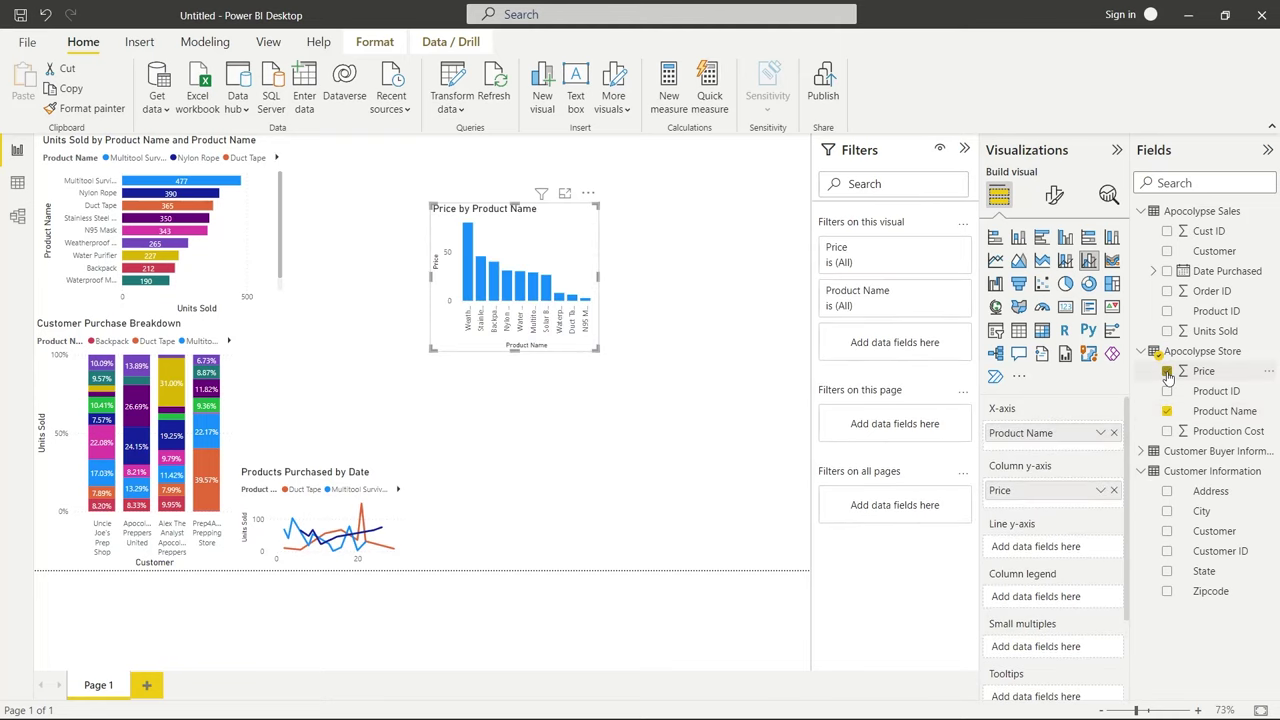
drag(597, 349, 805, 520)
drag(423, 244, 296, 175)
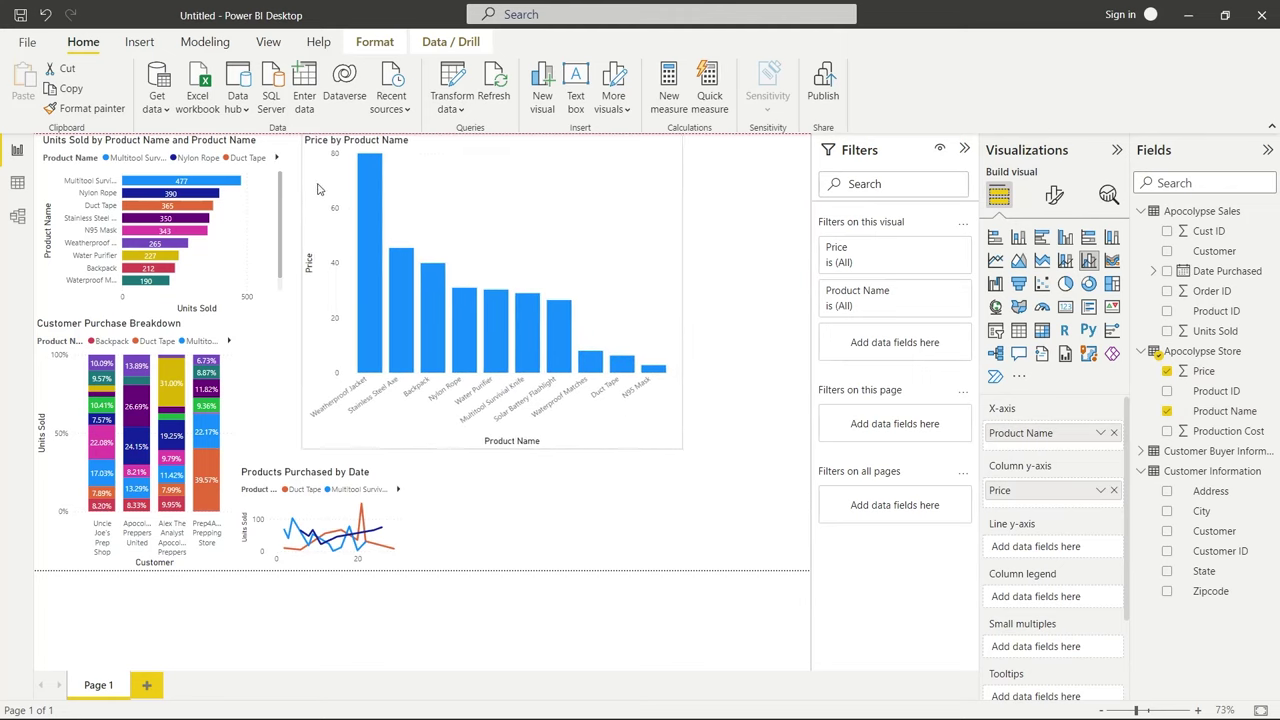
drag(672, 449, 800, 452)
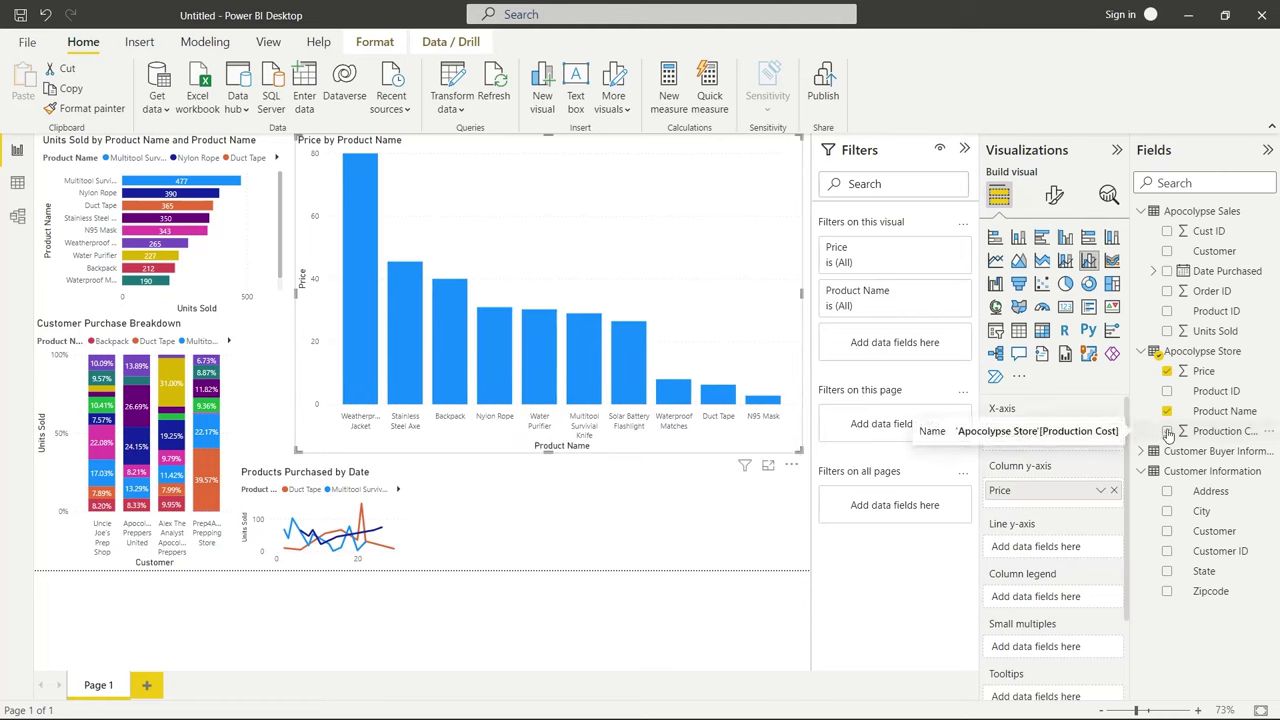
Add Production Cost as the line, then shrink the chart and align it beside Products Purchased by Date
drag(1195, 437, 1056, 546)
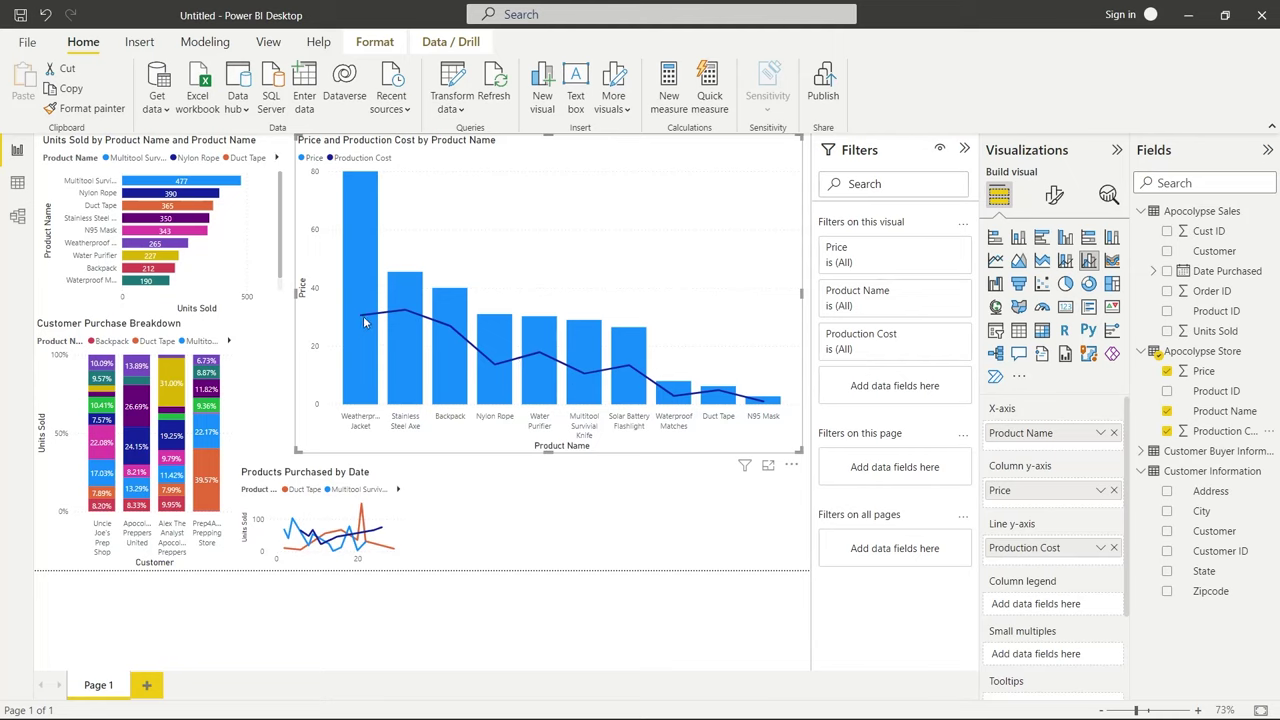
mouse_move(390, 316)
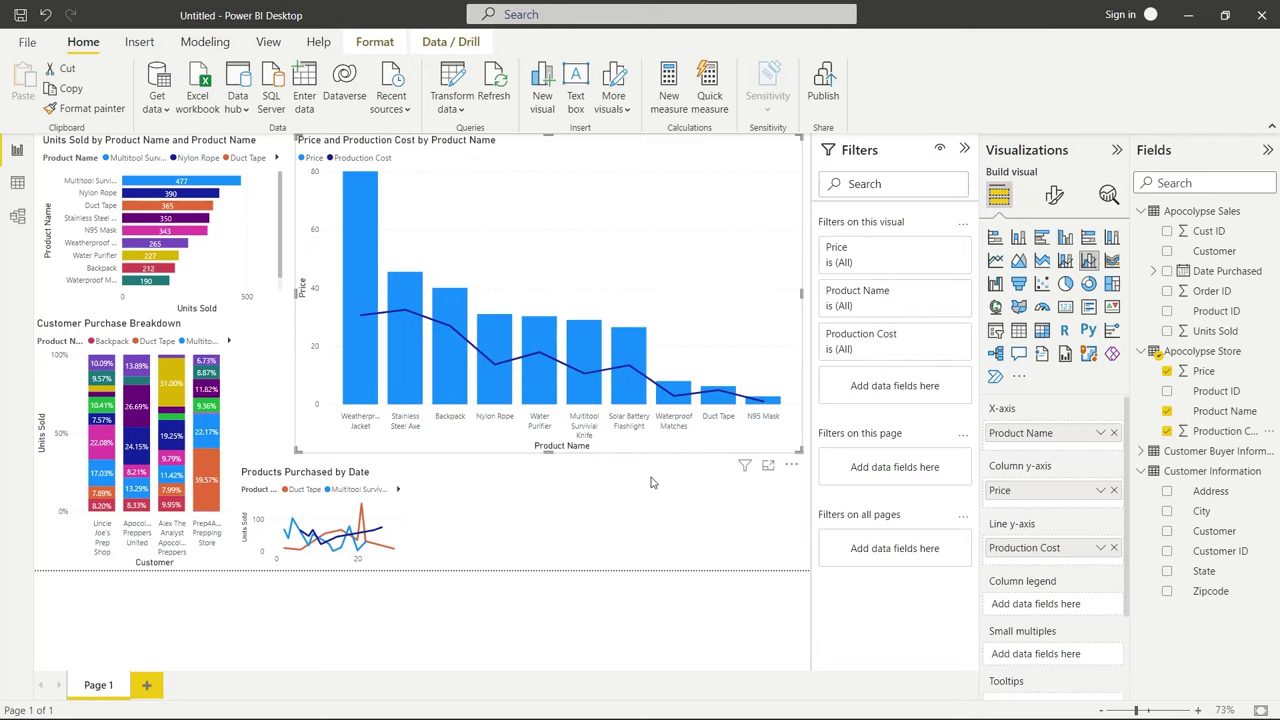
drag(802, 452, 522, 257)
drag(498, 192, 610, 505)
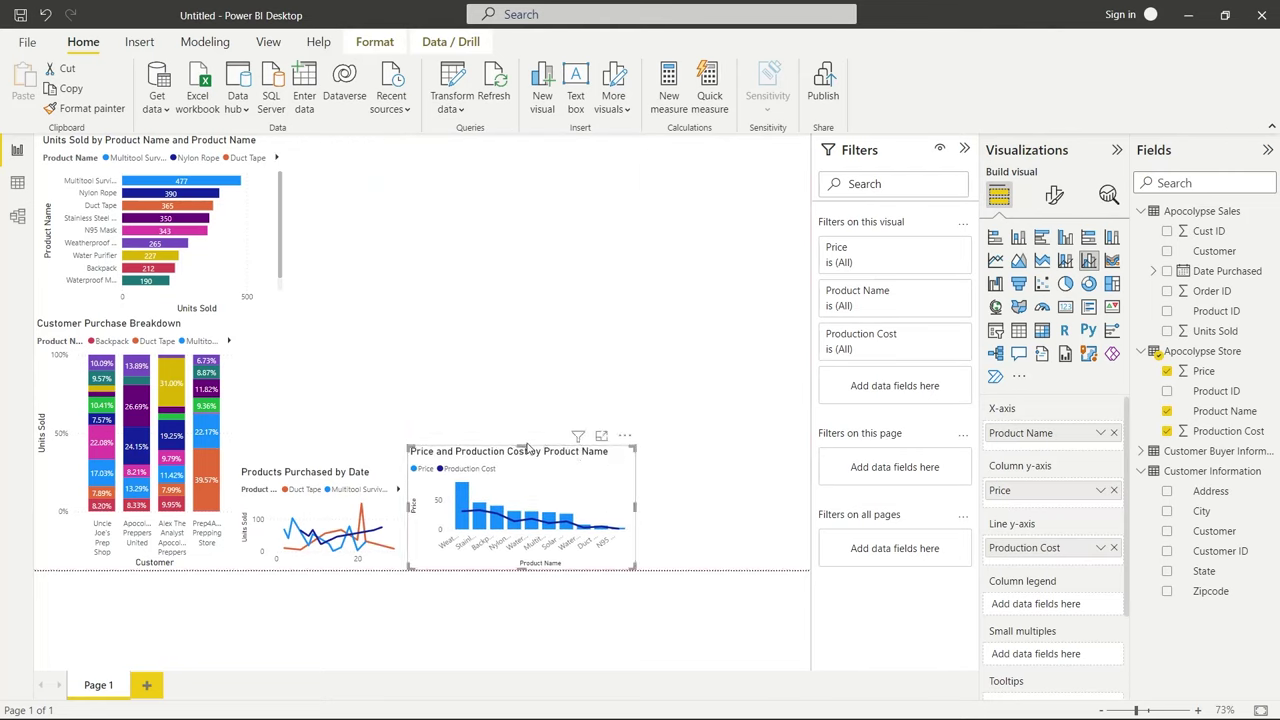
drag(530, 449, 530, 470)
click(723, 345)
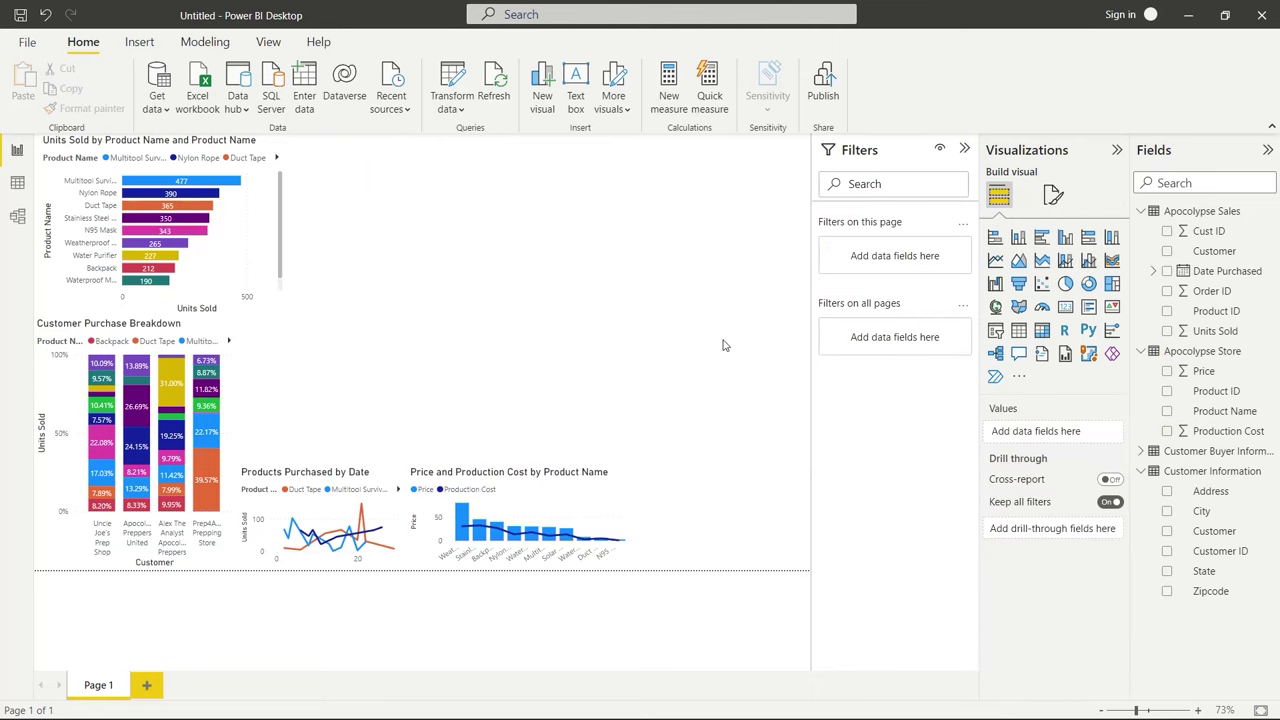
Insert a scatter chart of Price against Production Cost with Product Name as values and legend
click(1043, 285)
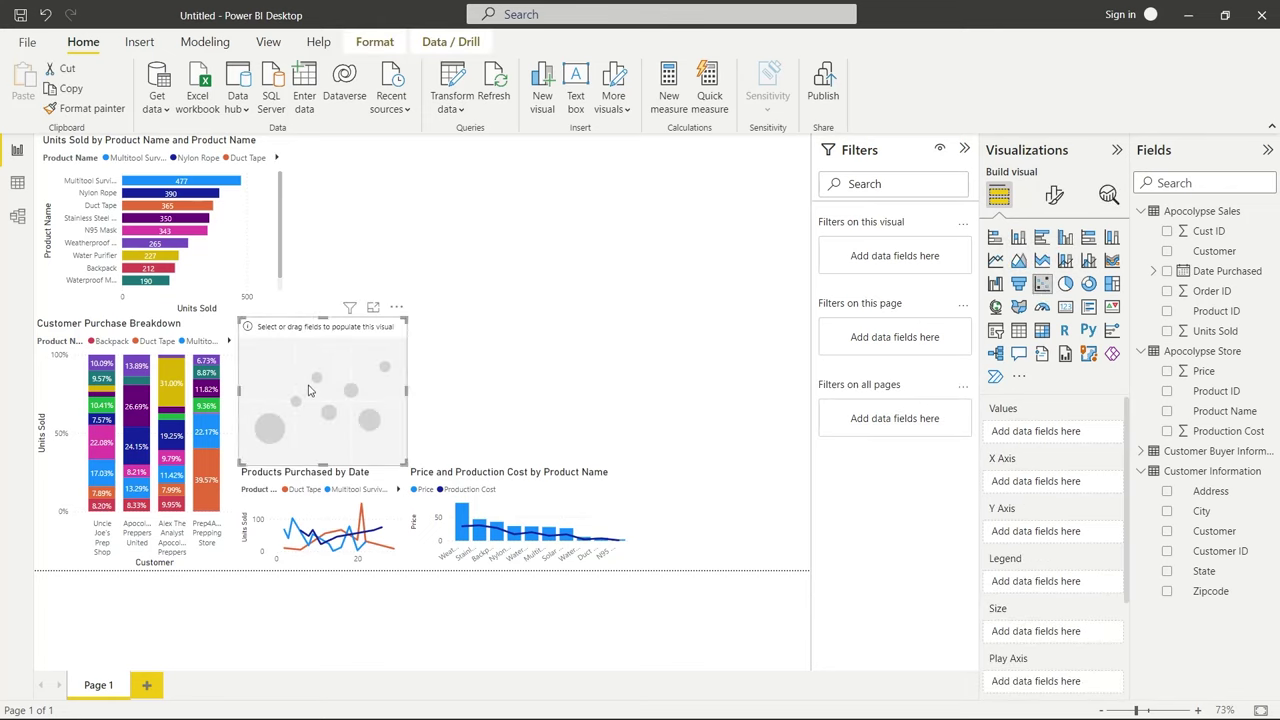
drag(360, 326, 424, 146)
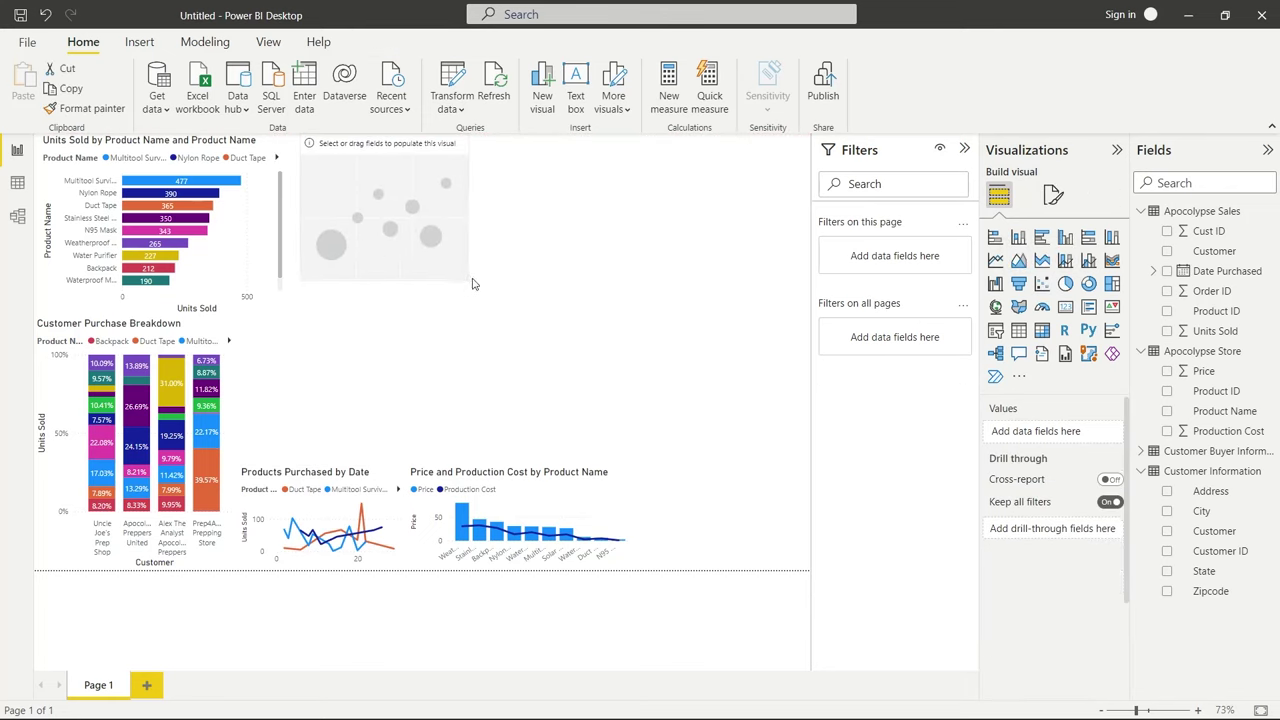
drag(465, 280, 829, 450)
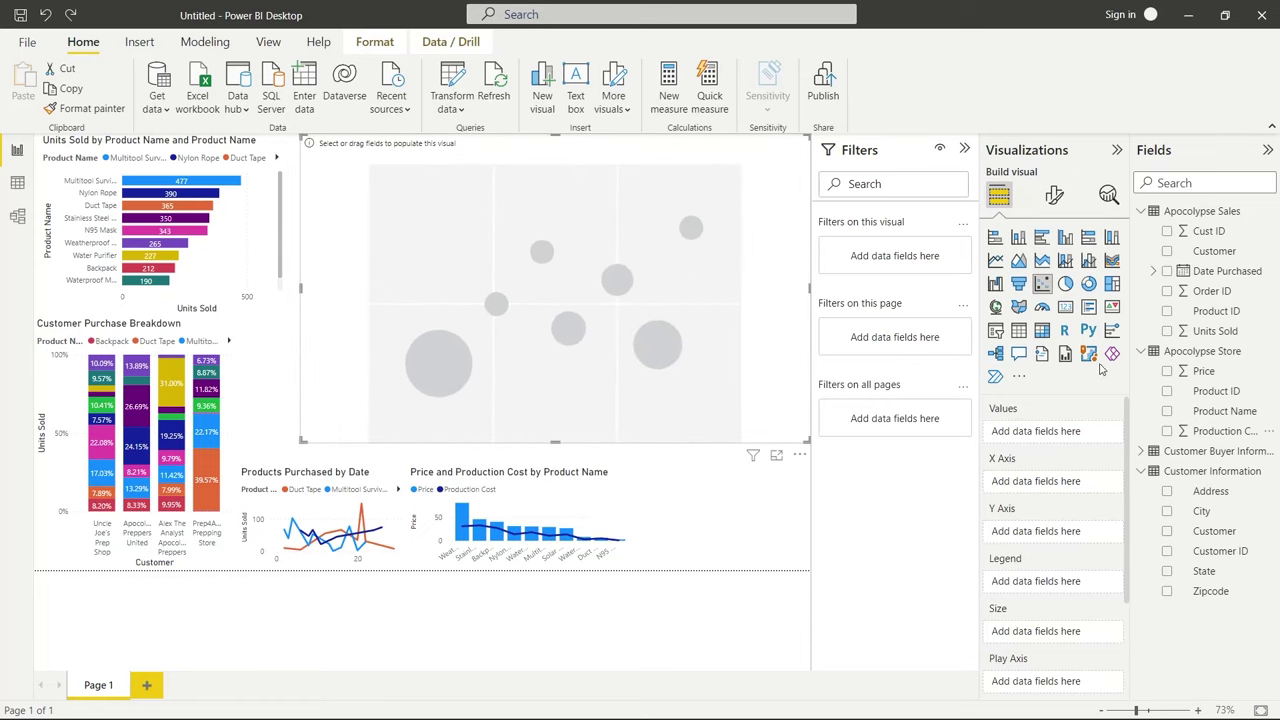
click(1167, 372)
click(1167, 431)
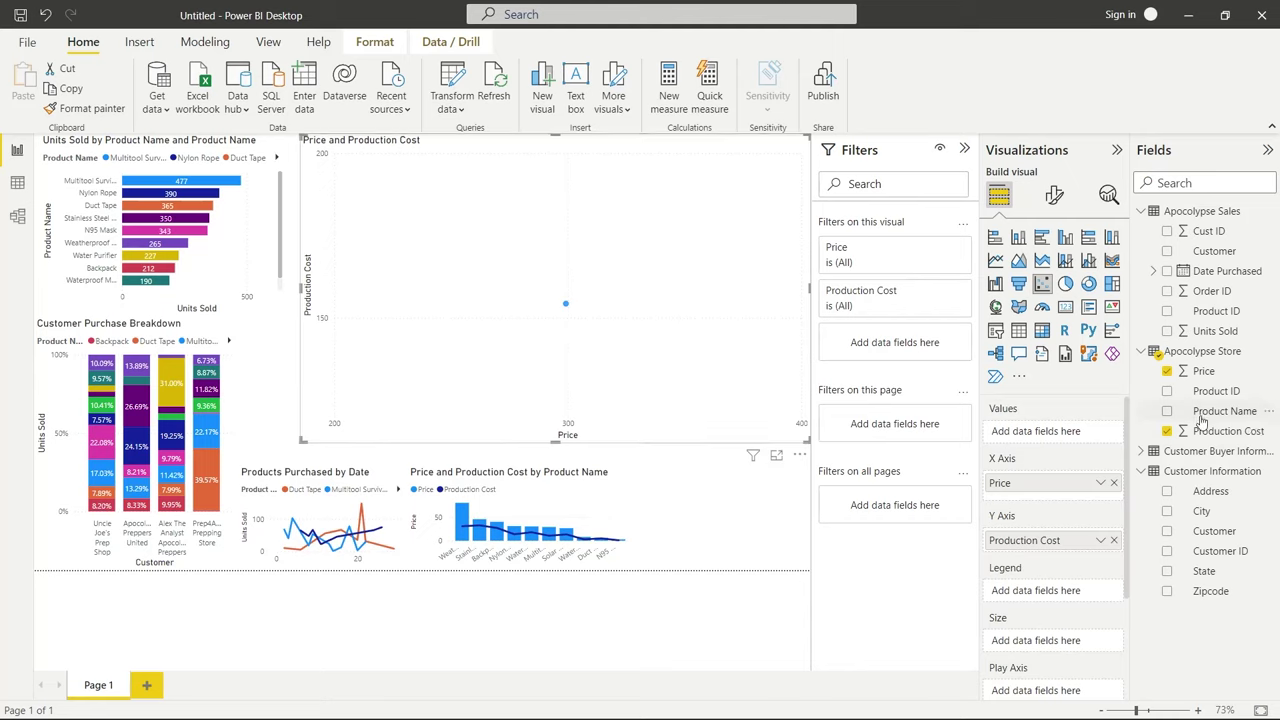
drag(1205, 411, 1062, 441)
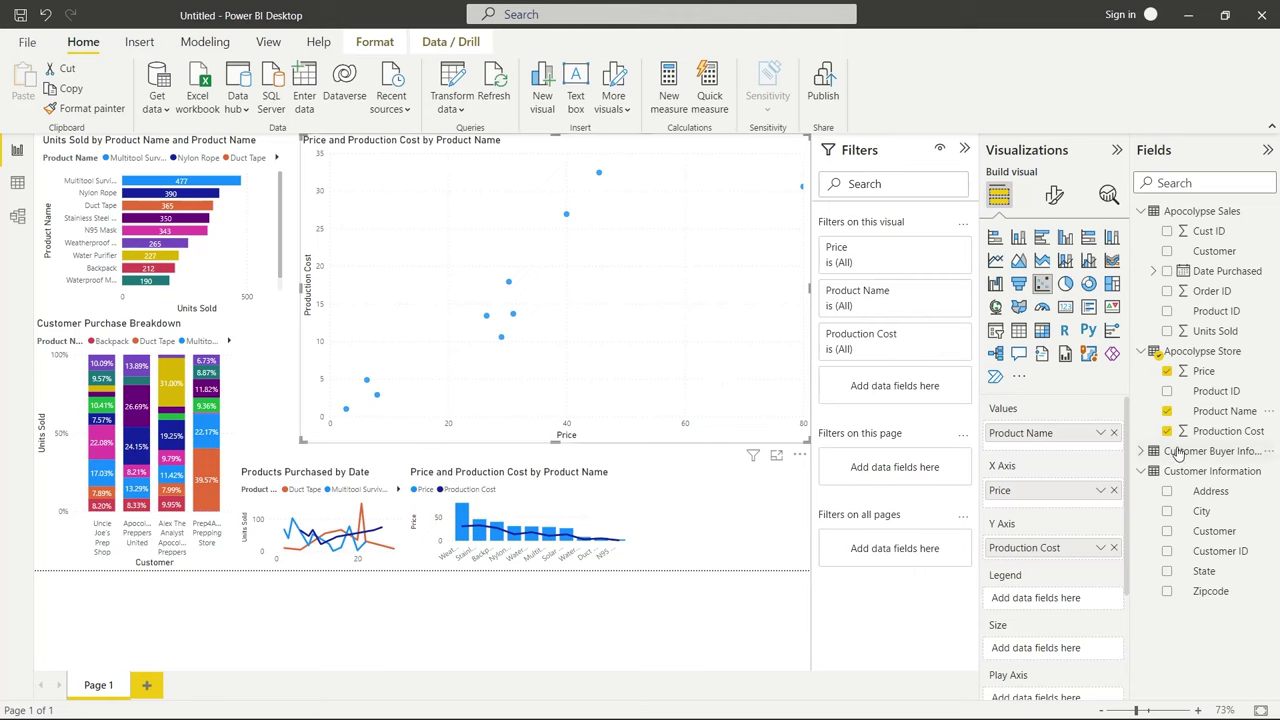
drag(1213, 411, 1062, 599)
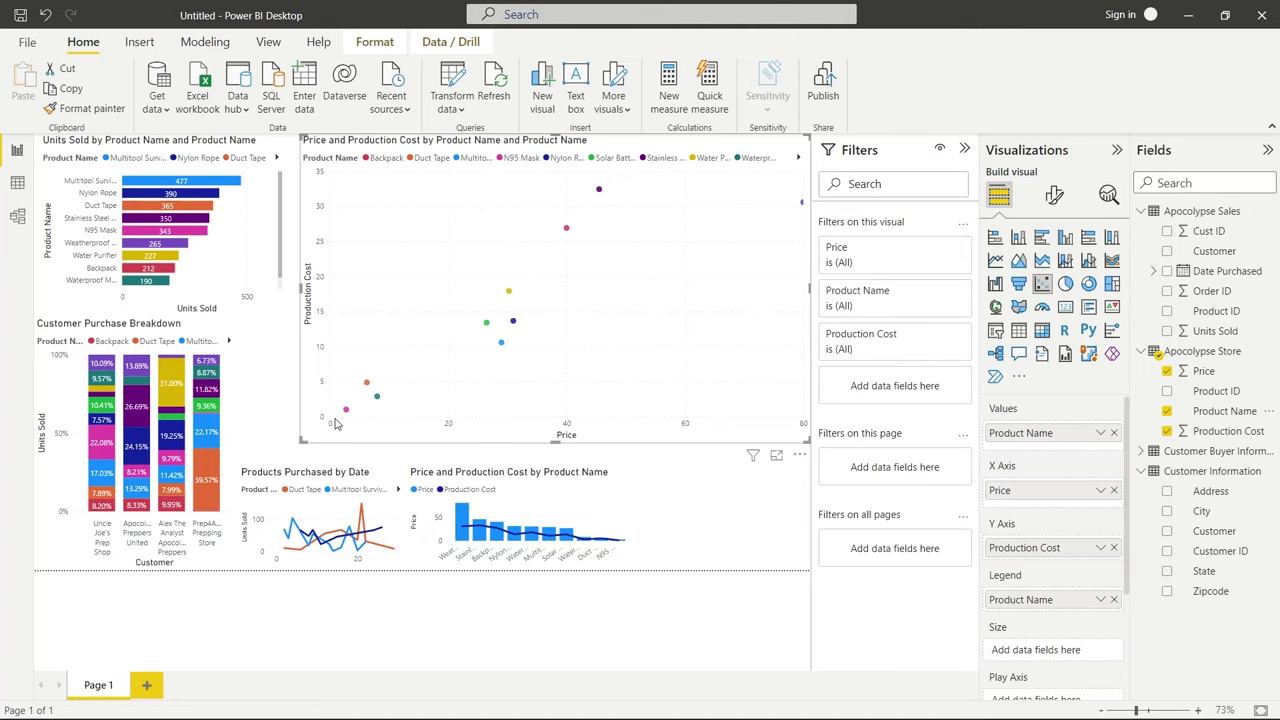
Shrink the scatter chart and fit it into the bottom-right corner
drag(806, 440, 480, 290)
drag(455, 145, 790, 450)
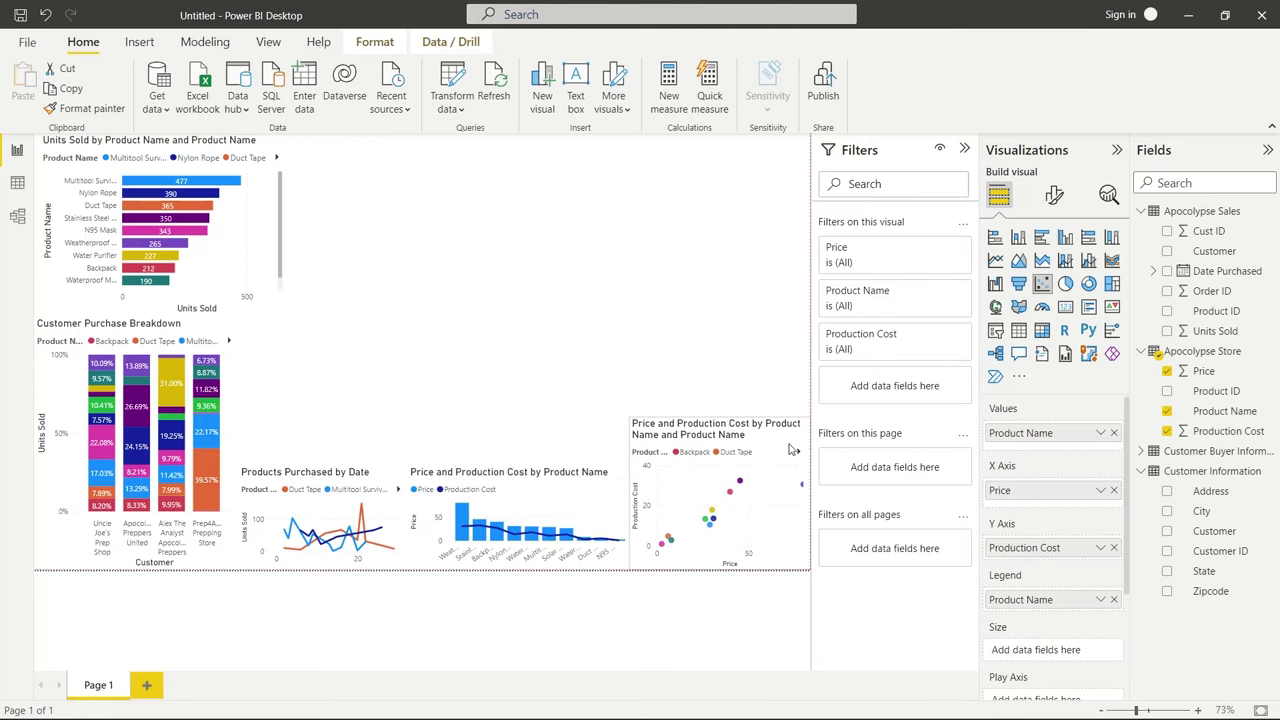
drag(718, 414, 720, 464)
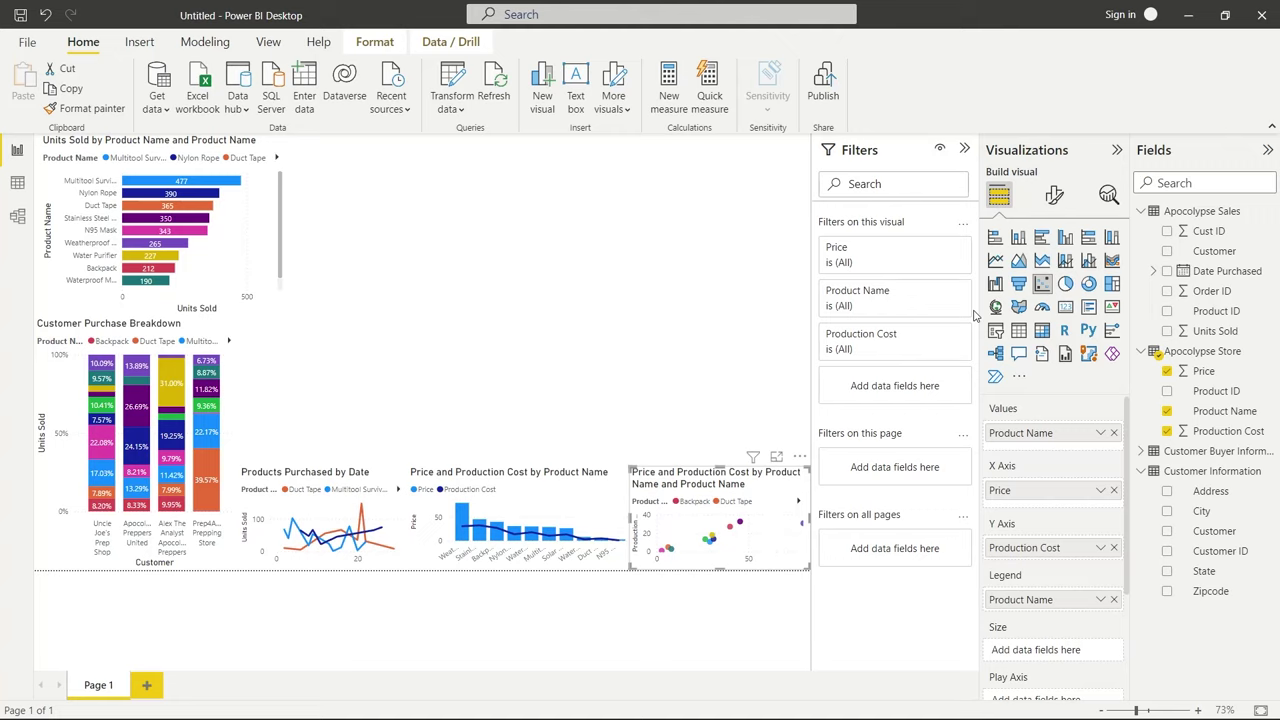
Insert a donut chart with State as legend and Total Purchased as values, enlarged at the top
key(Escape)
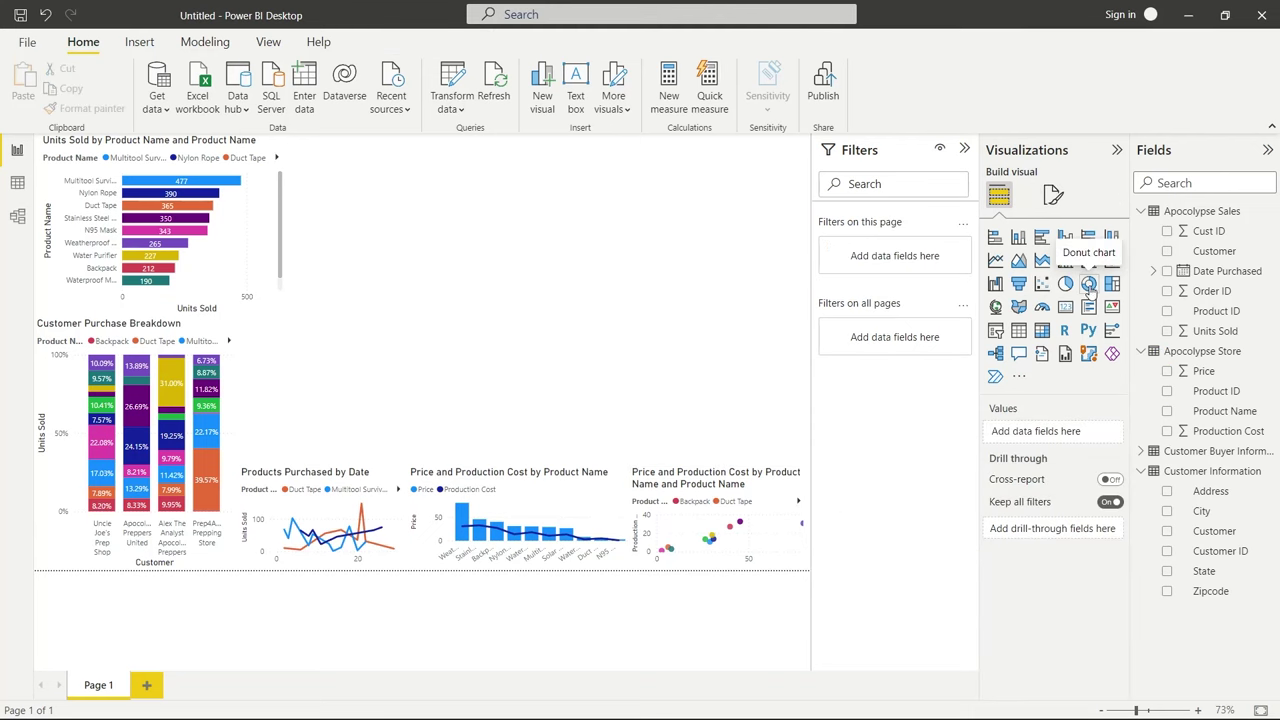
click(1089, 287)
drag(320, 400, 391, 220)
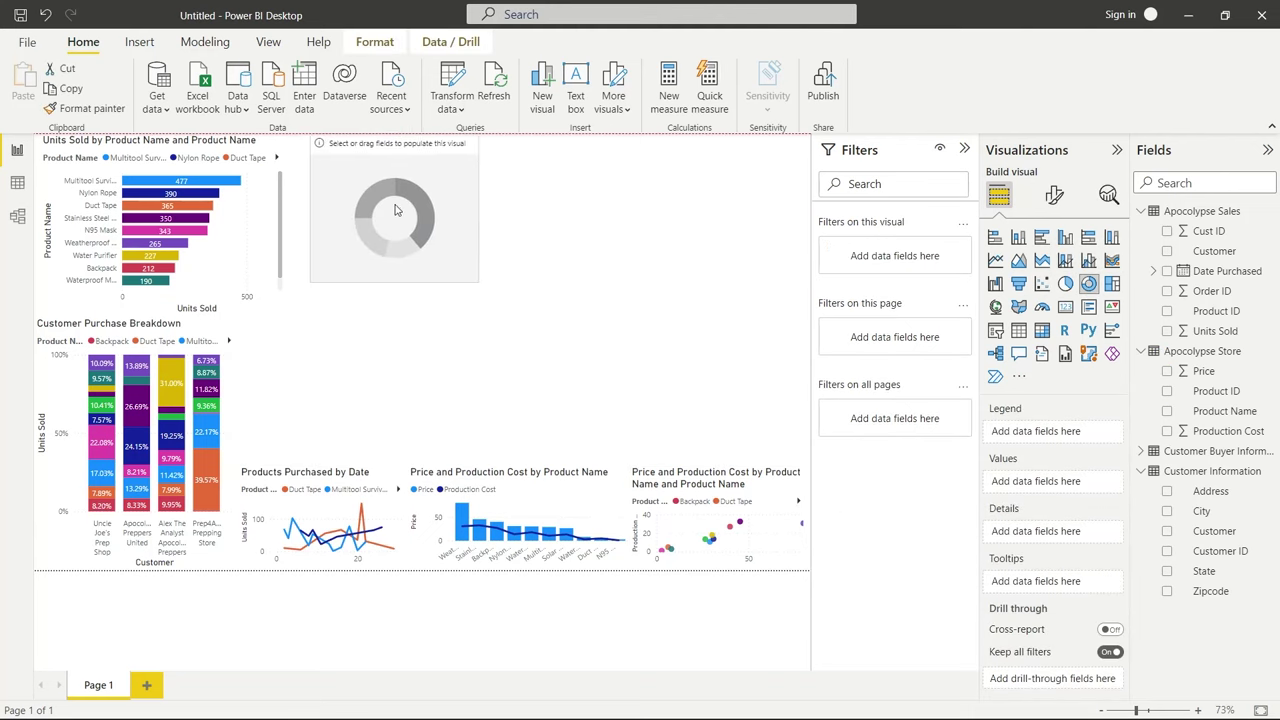
drag(477, 282, 808, 440)
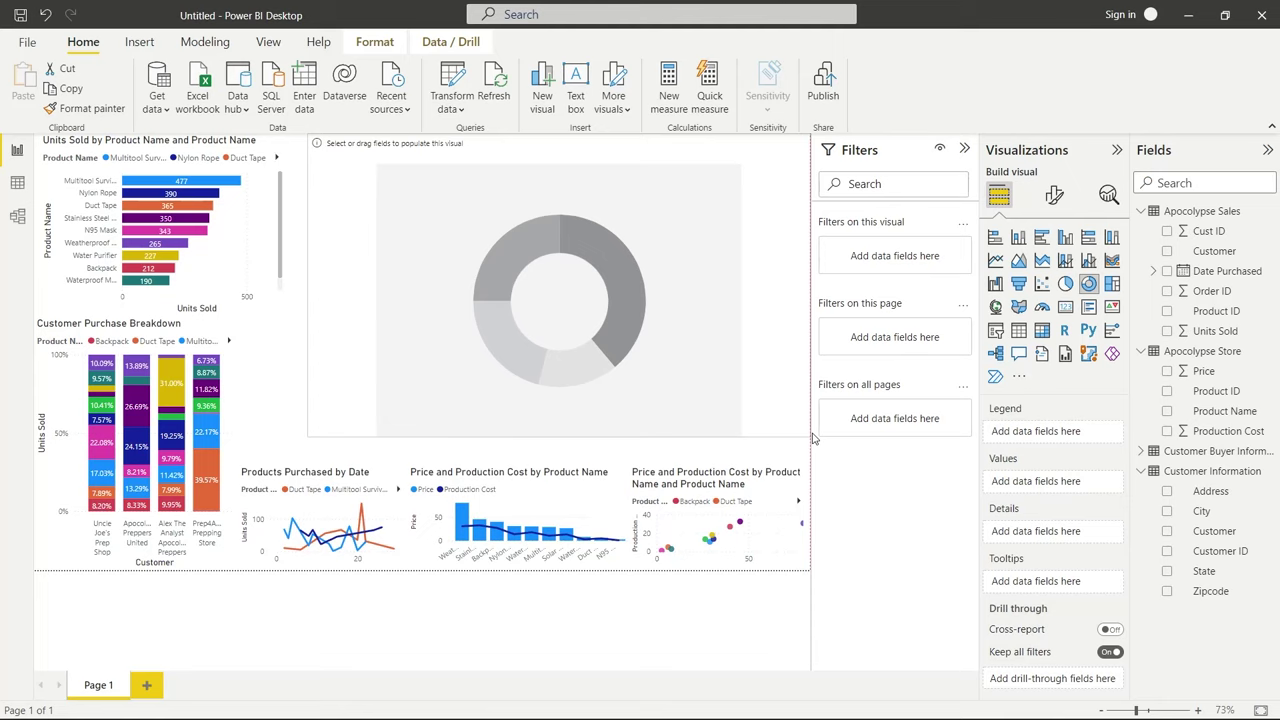
click(1142, 452)
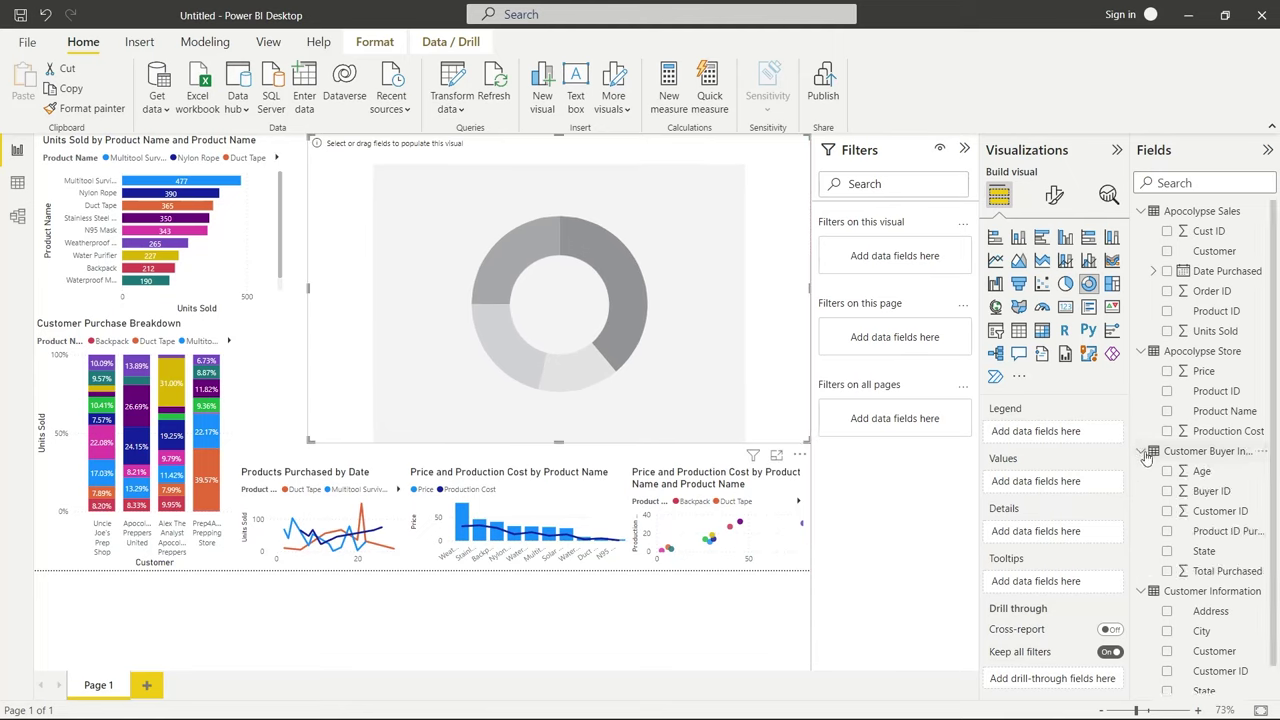
click(1167, 551)
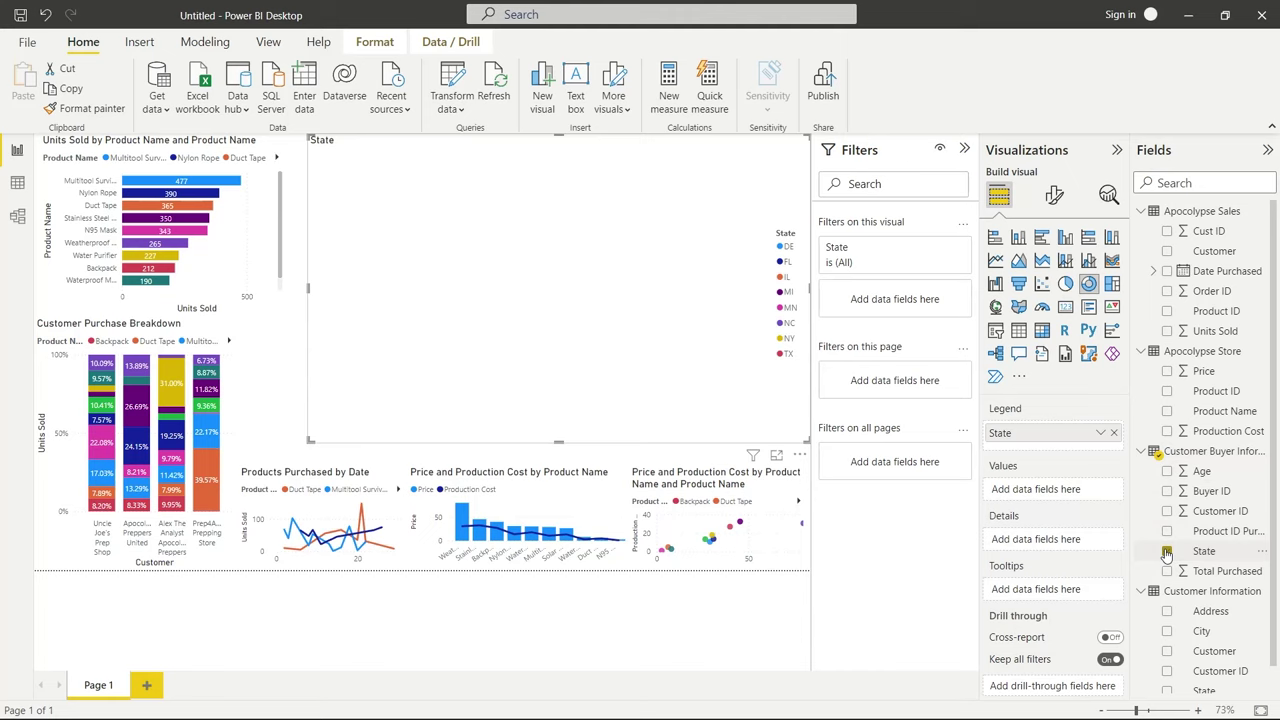
click(1167, 571)
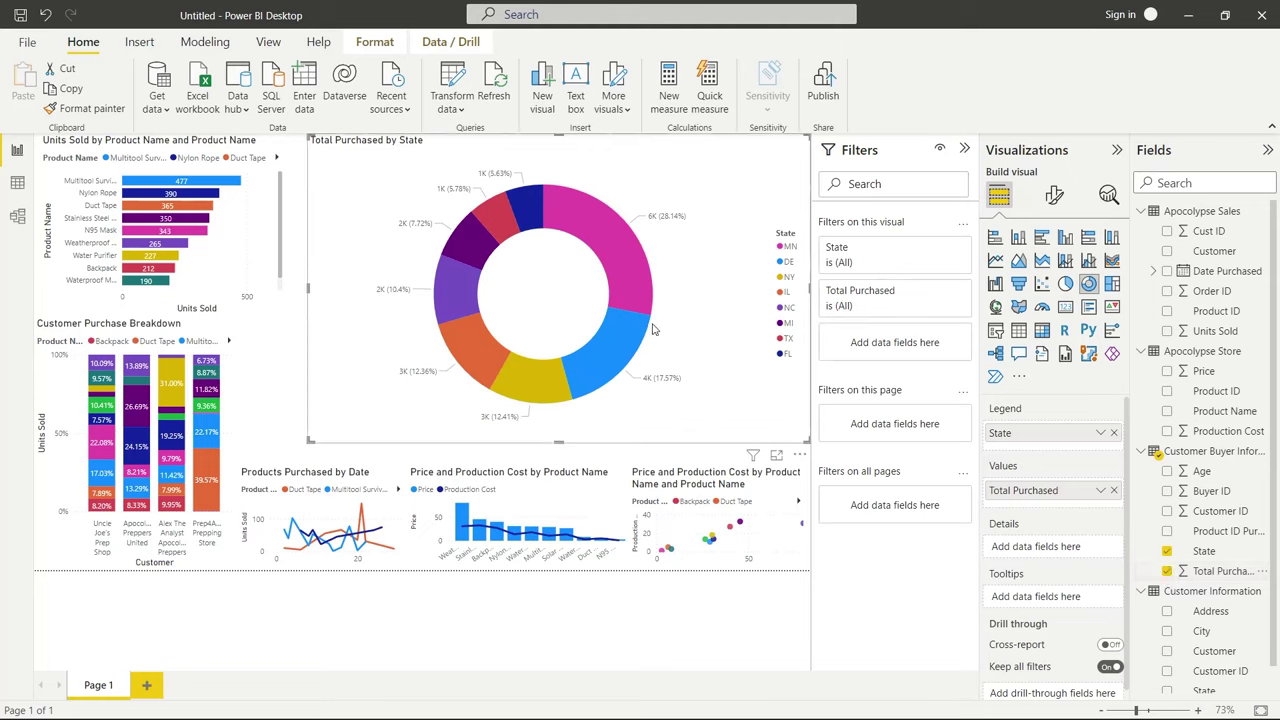
click(1054, 196)
Set the donut's data label position to Inside, then shrink it beside Customer Purchase Breakdown
click(1047, 455)
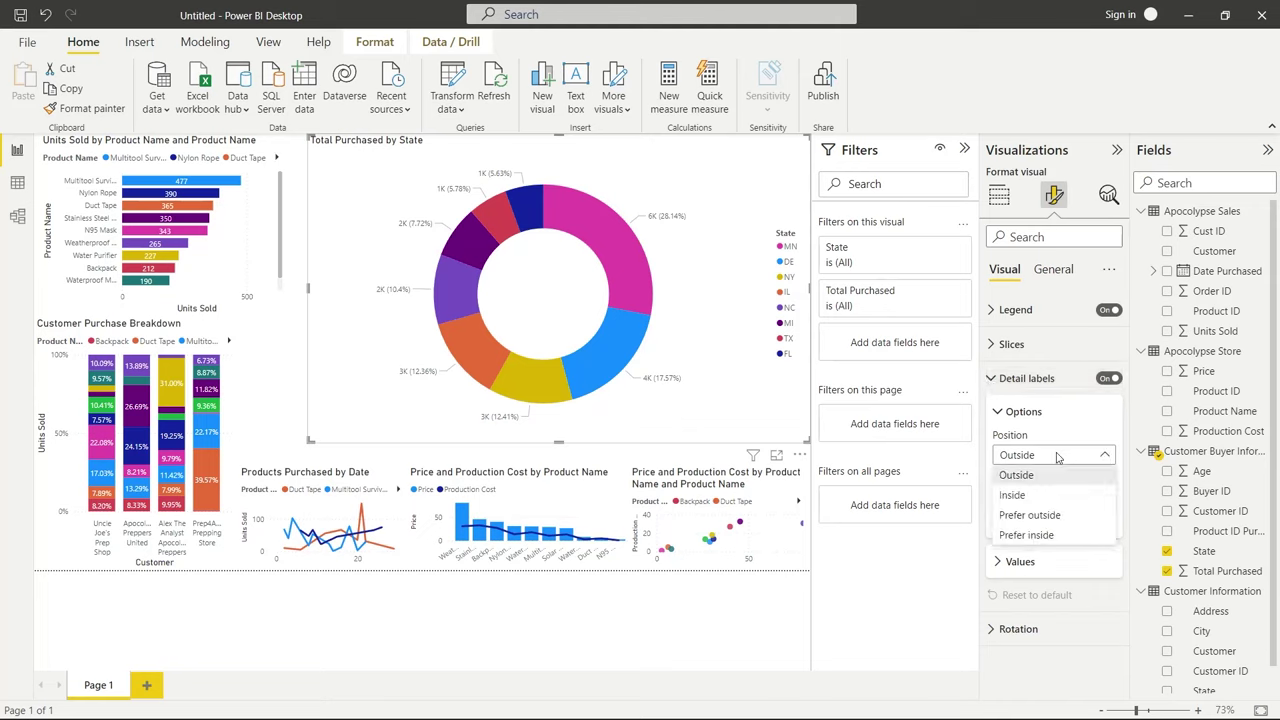
click(1040, 495)
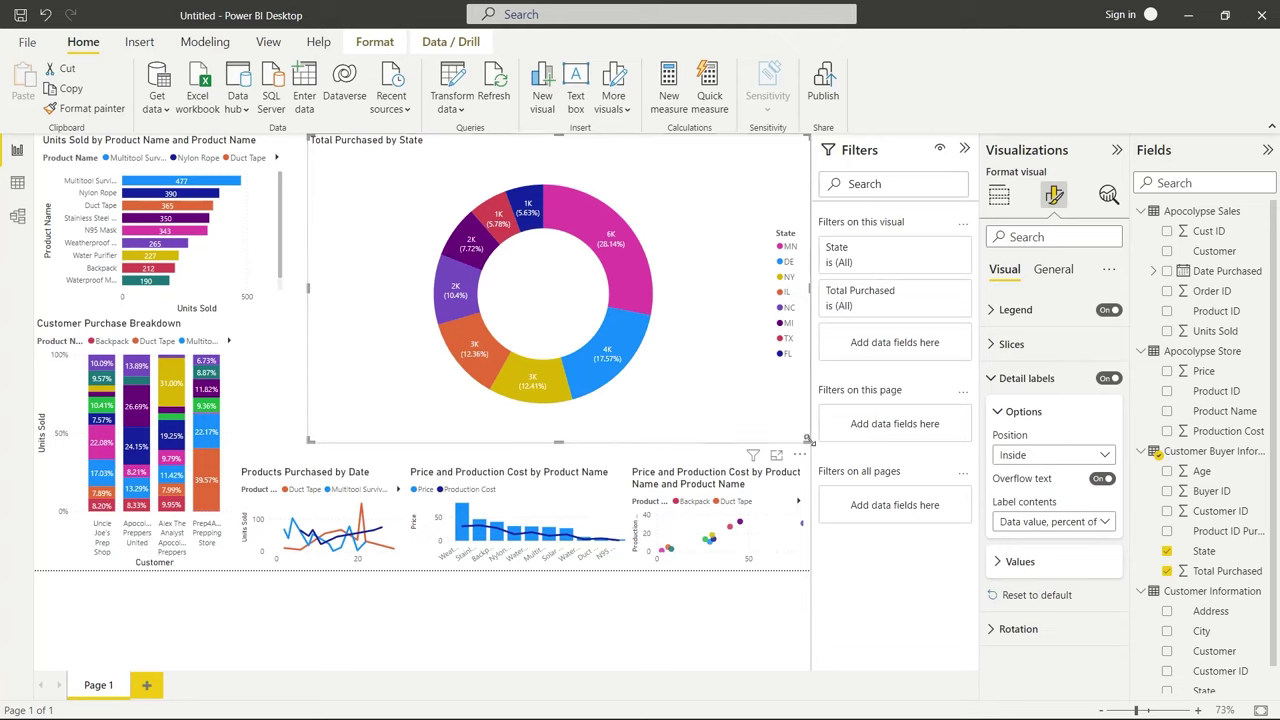
drag(808, 440, 506, 272)
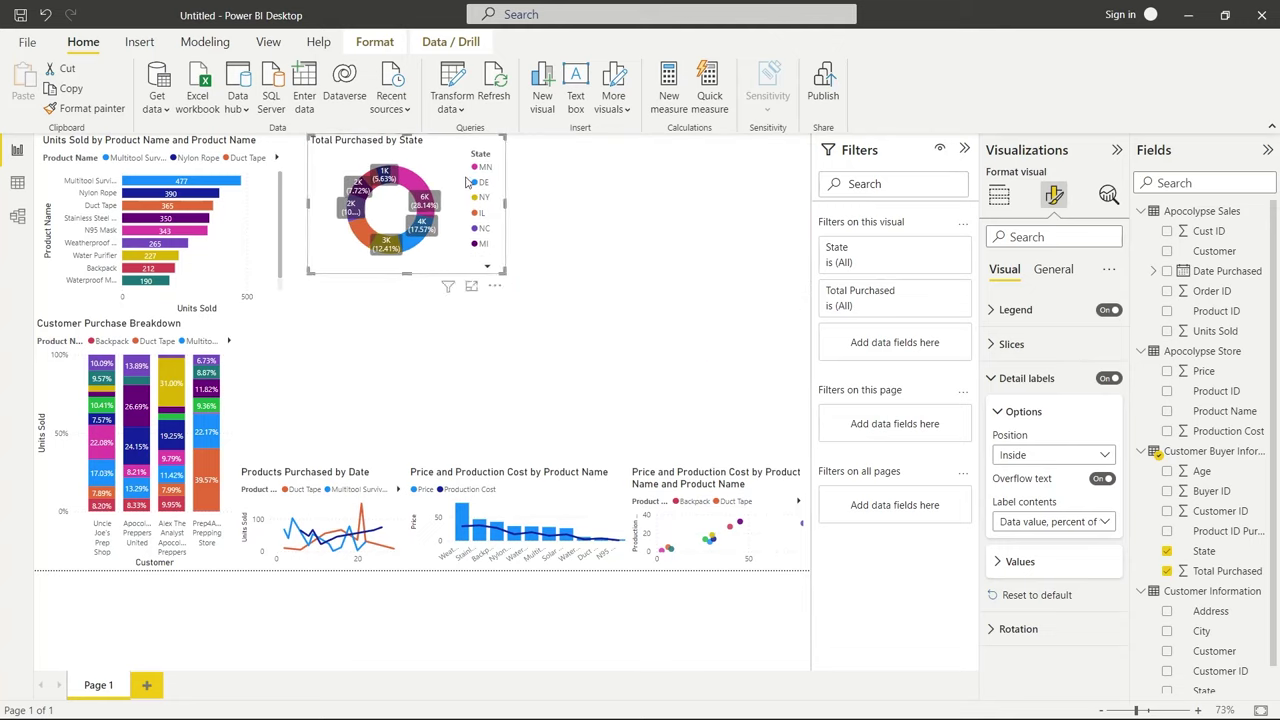
drag(455, 159, 386, 340)
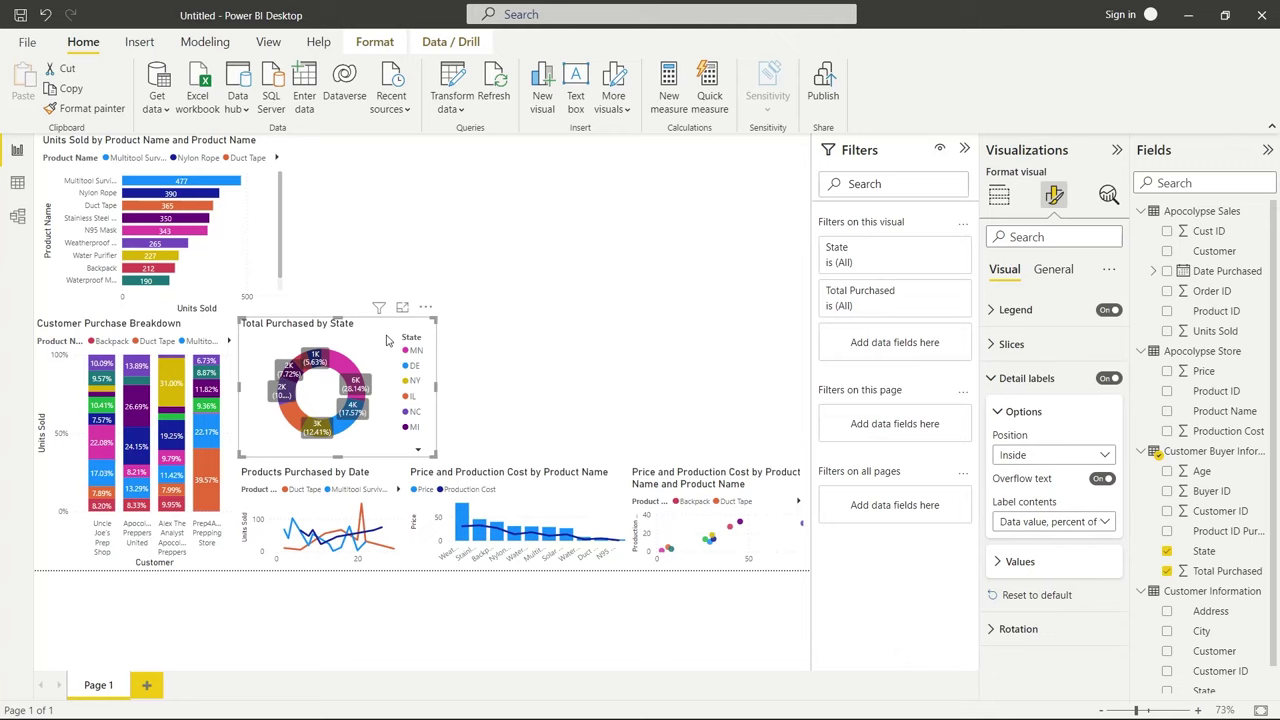
click(480, 345)
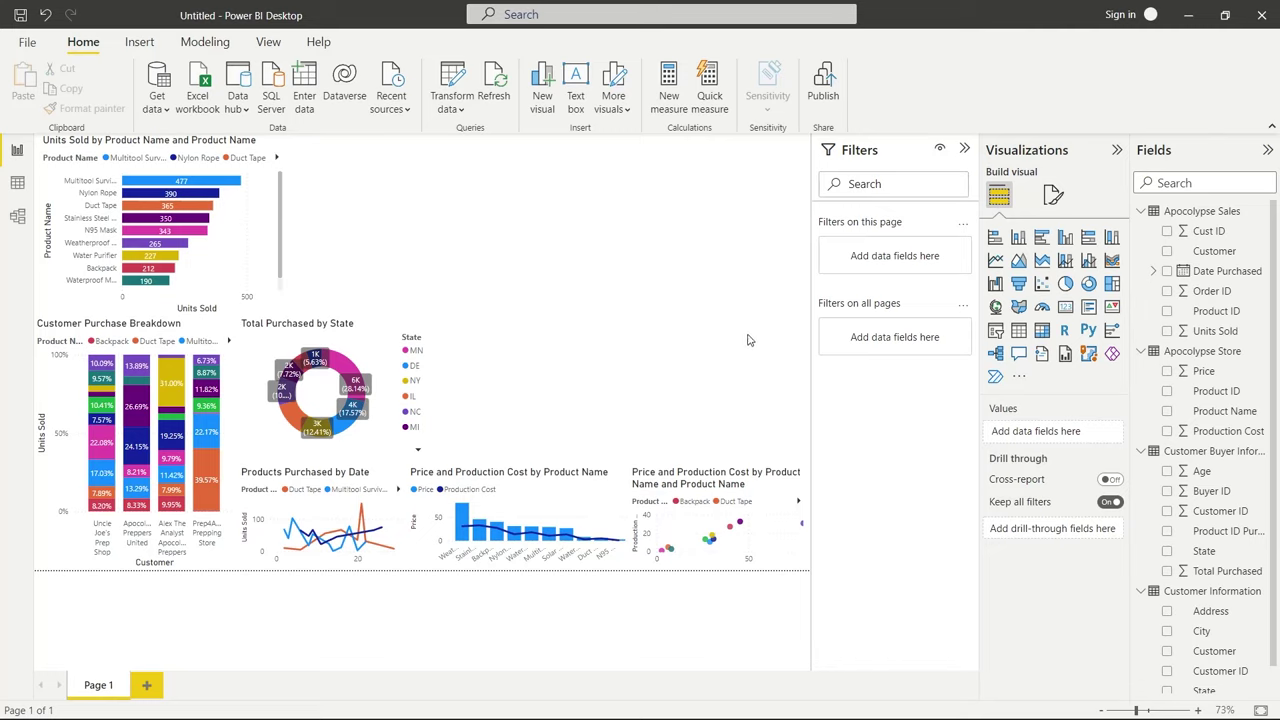
Insert a card showing Total Purchased (22K) and resize it
click(1064, 307)
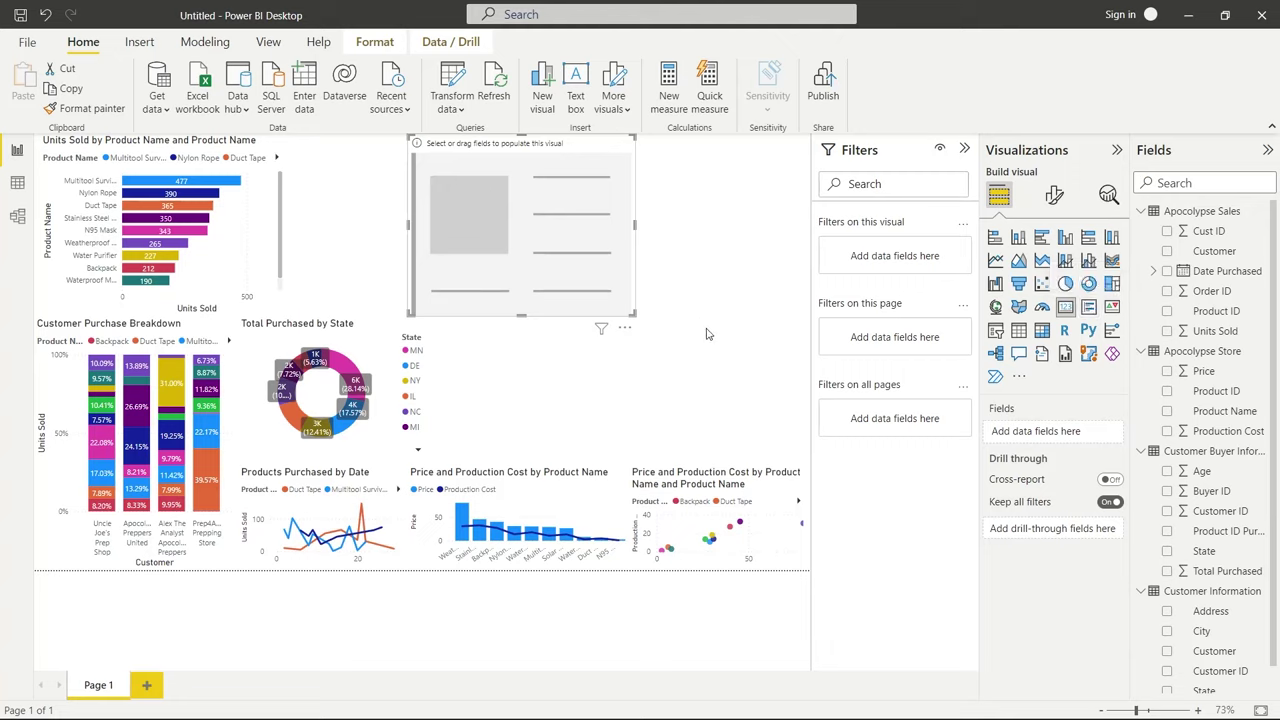
click(1167, 572)
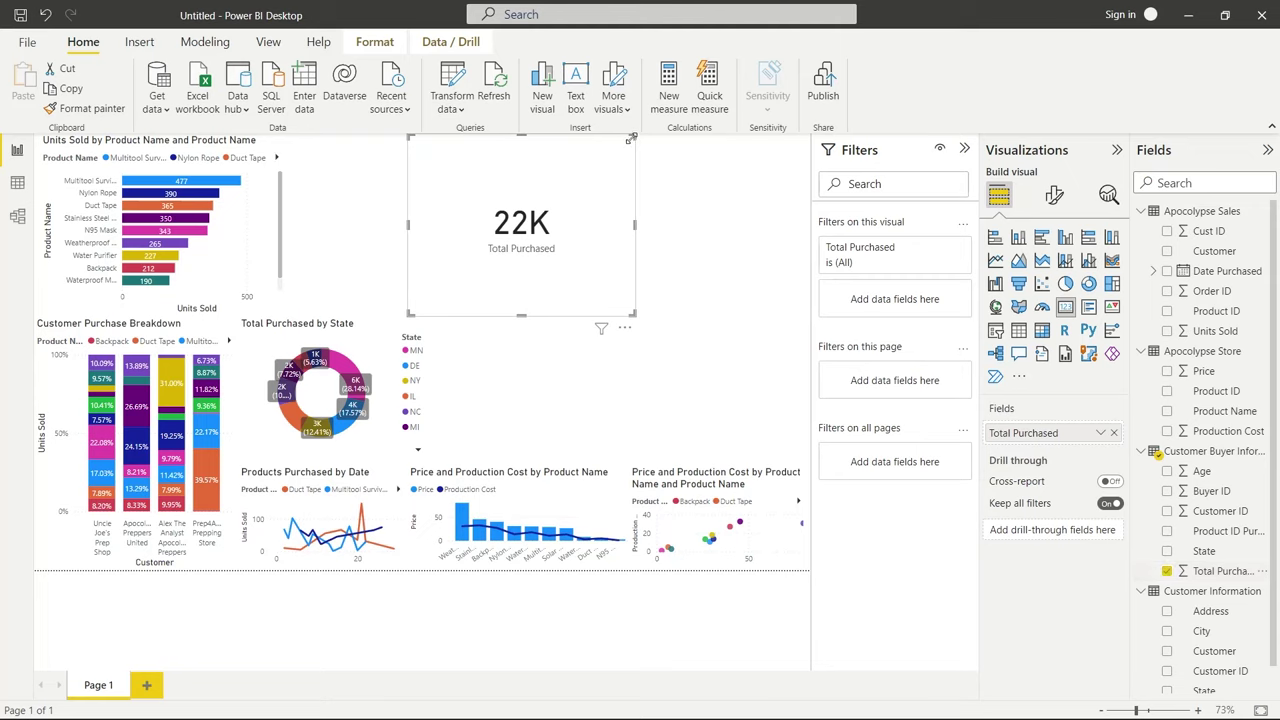
drag(633, 137, 756, 147)
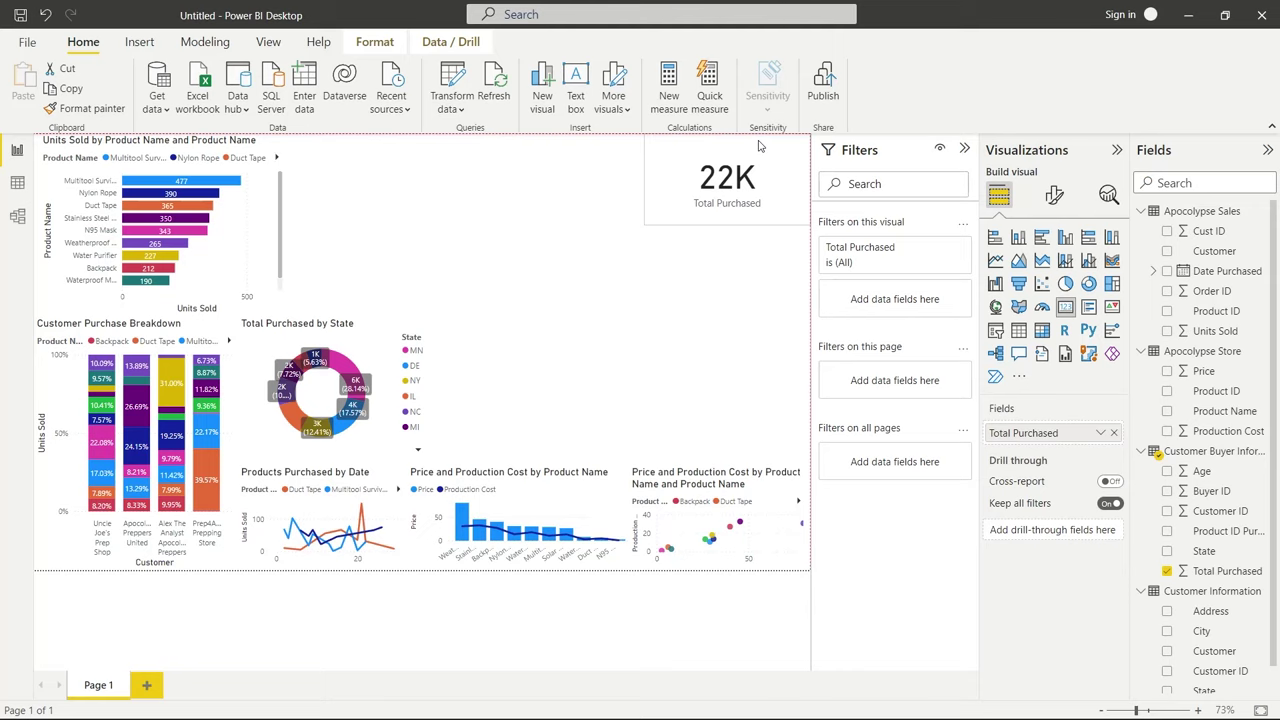
drag(645, 224, 614, 222)
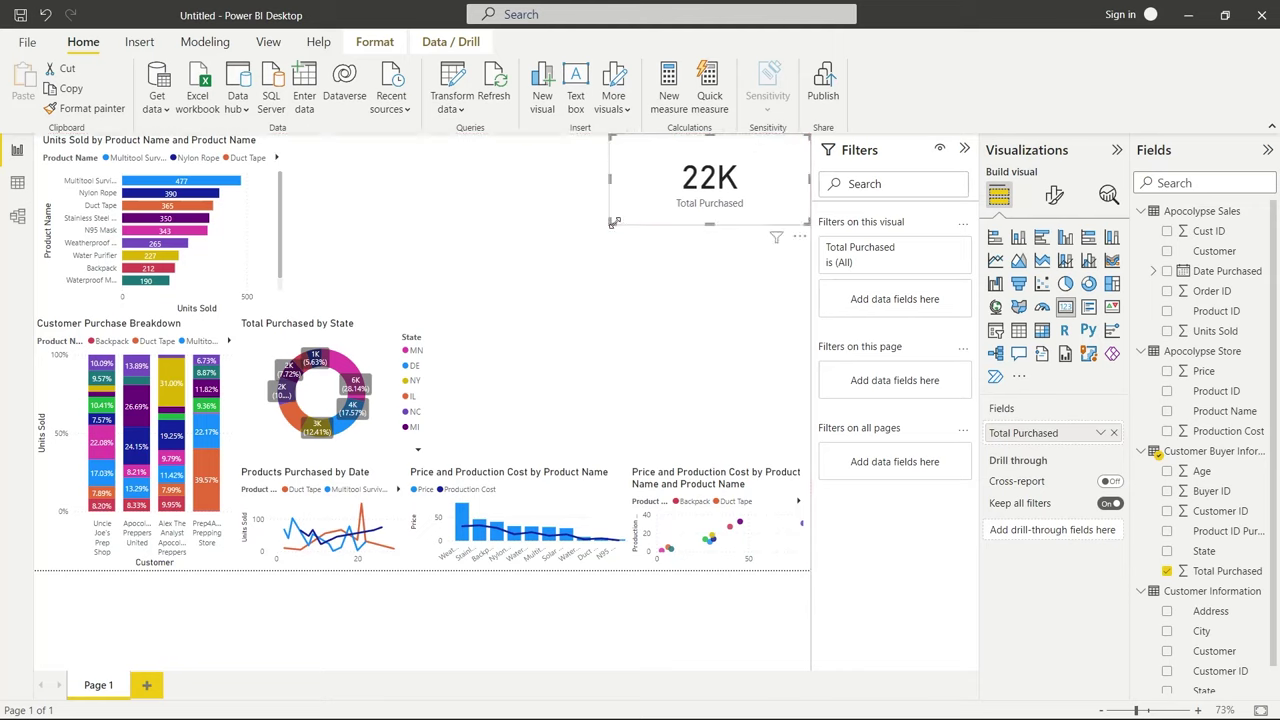
click(428, 194)
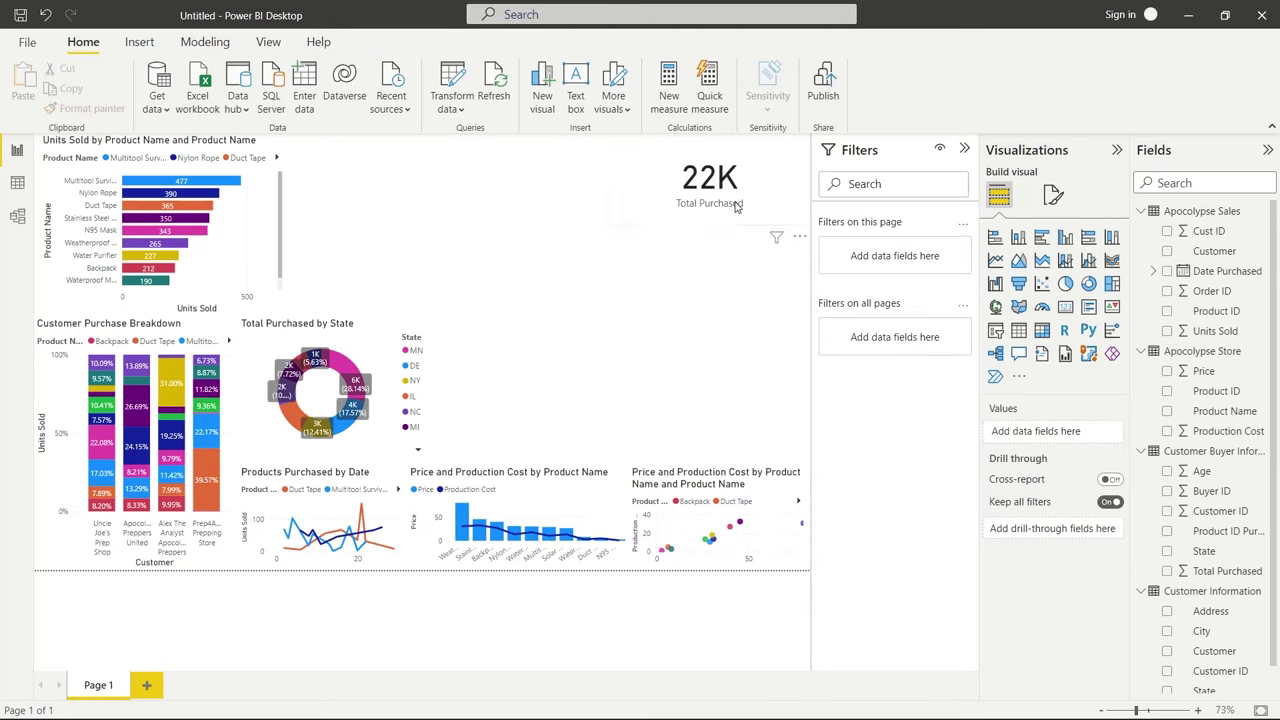
Duplicate the 22K card twice and arrange the three copies in a row
click(736, 205)
key(ctrl+c)
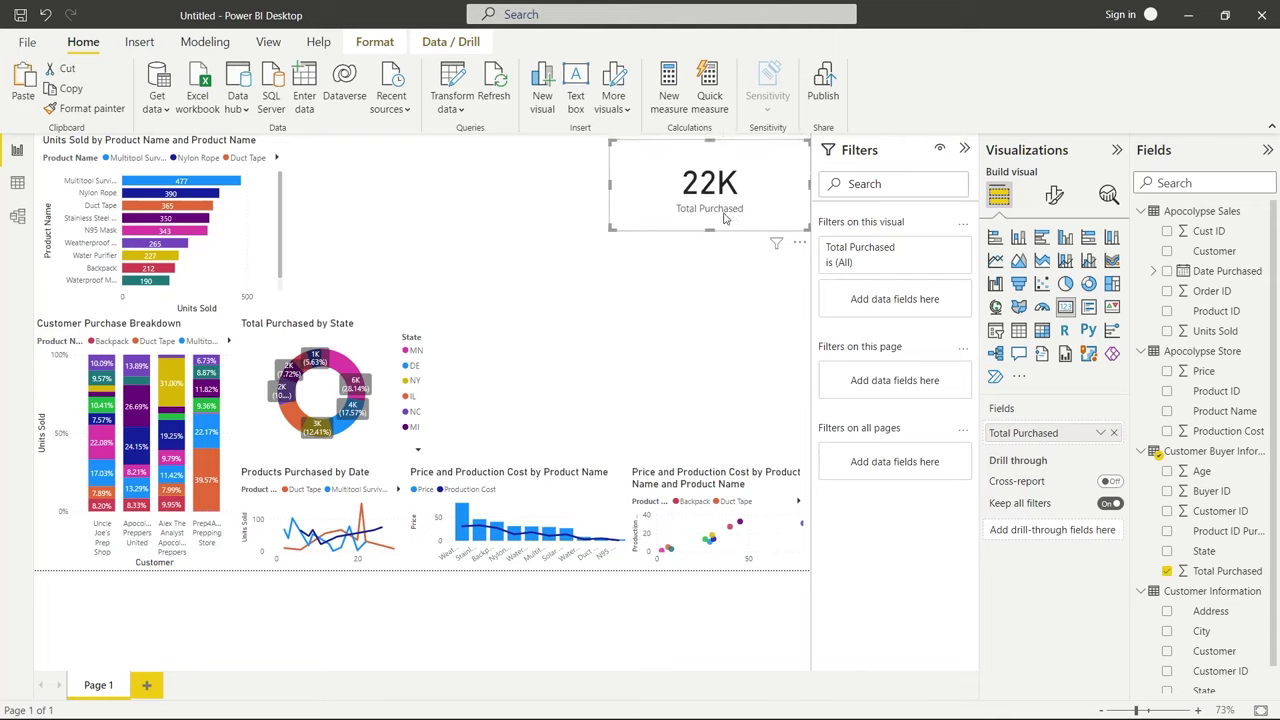
key(ctrl+v)
drag(740, 172, 428, 160)
key(ctrl+v)
drag(700, 172, 549, 150)
click(589, 309)
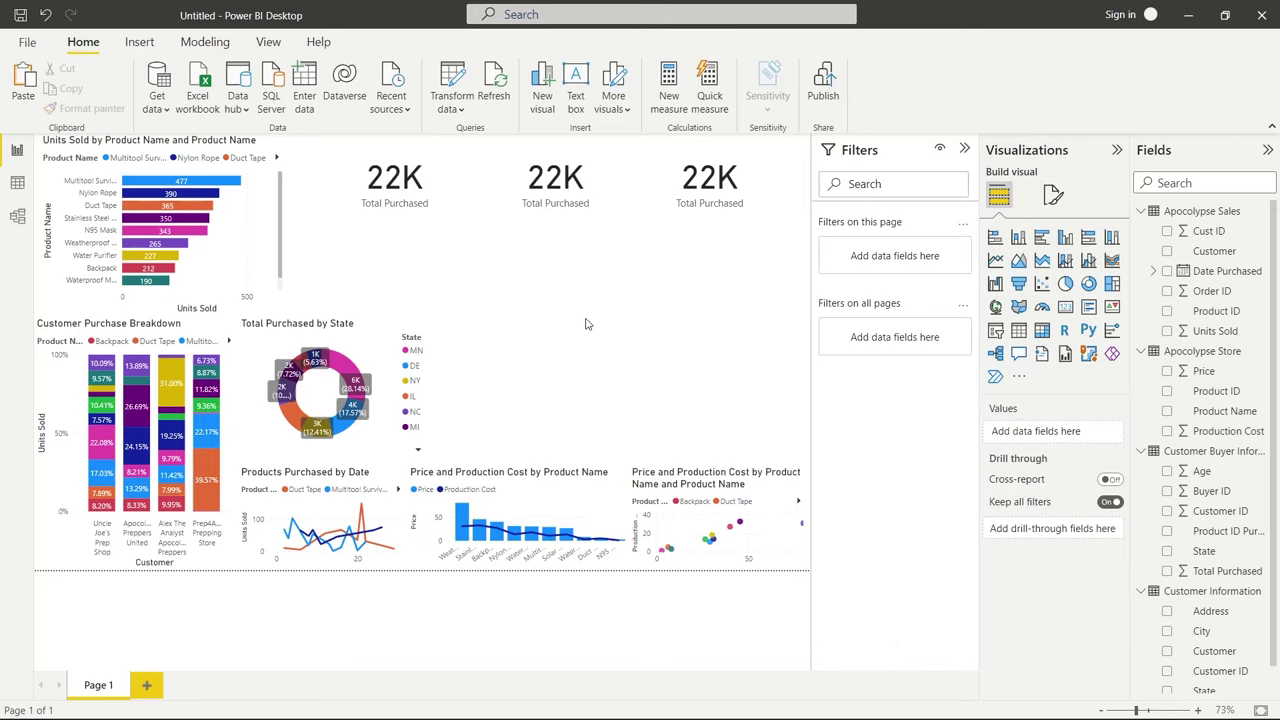
Change the middle card to Minimum Total Purchased (9) and the left card to Count (50)
click(607, 201)
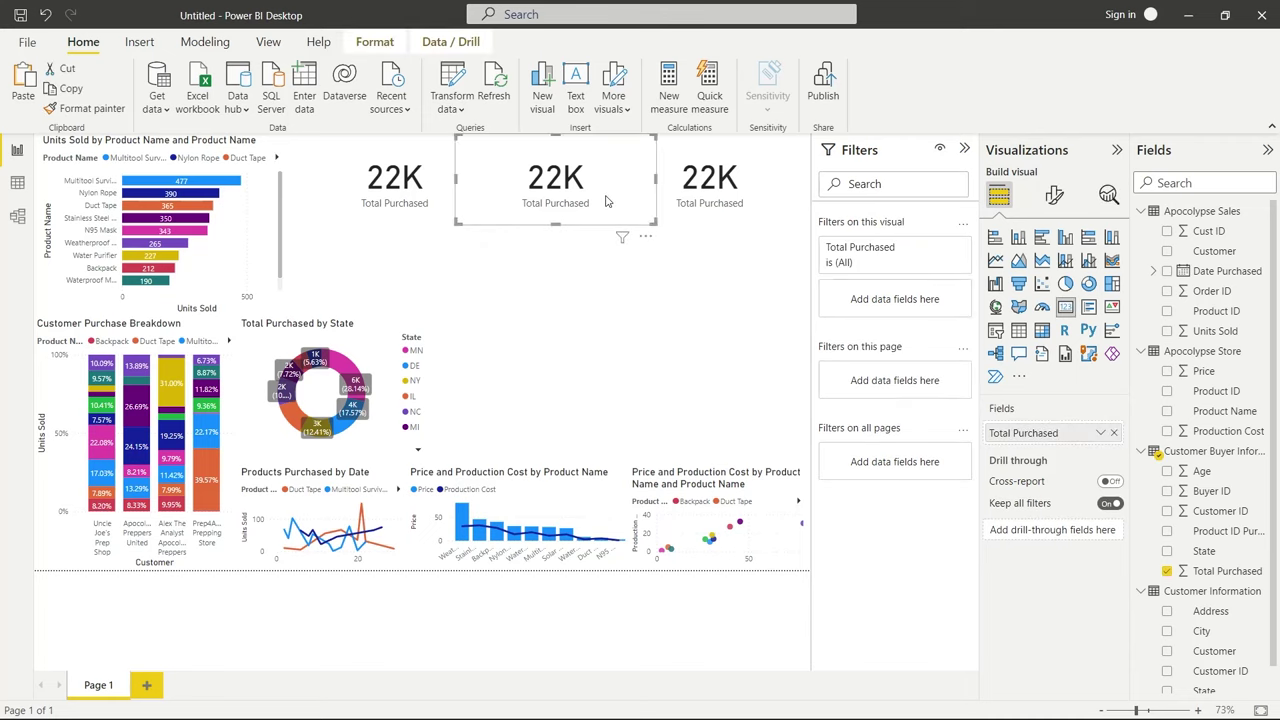
click(1100, 432)
click(1152, 518)
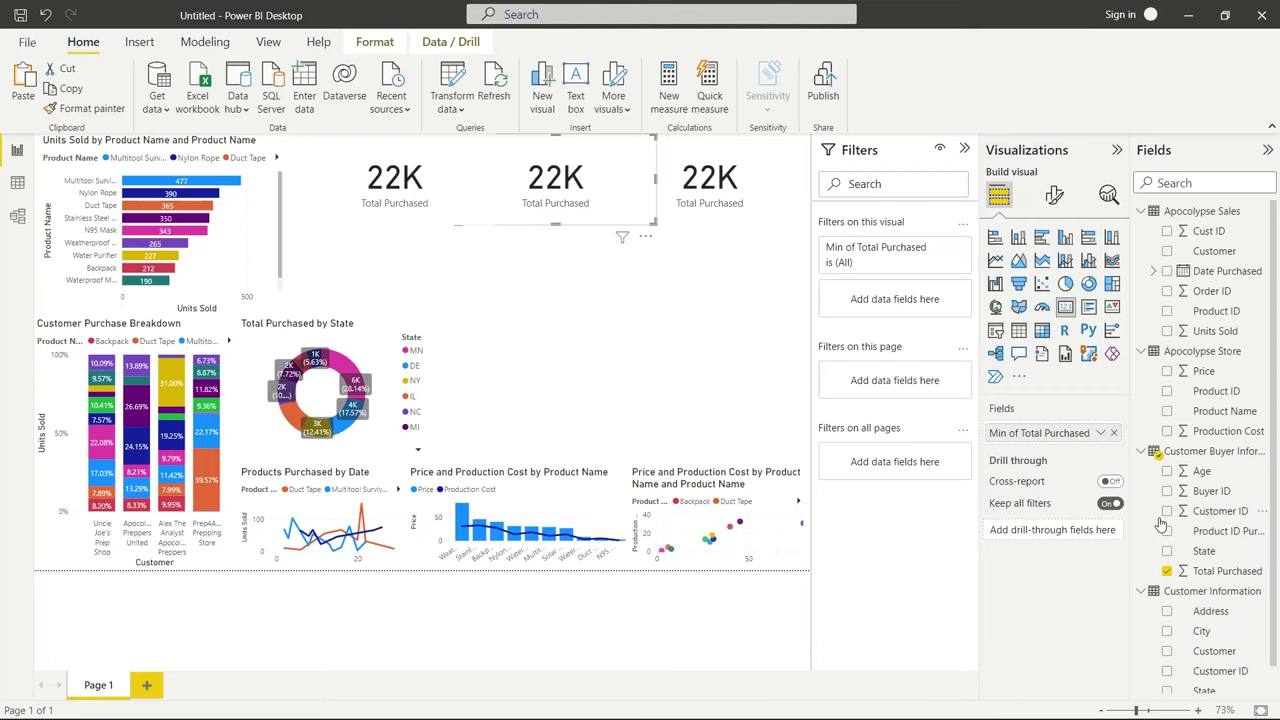
click(1100, 432)
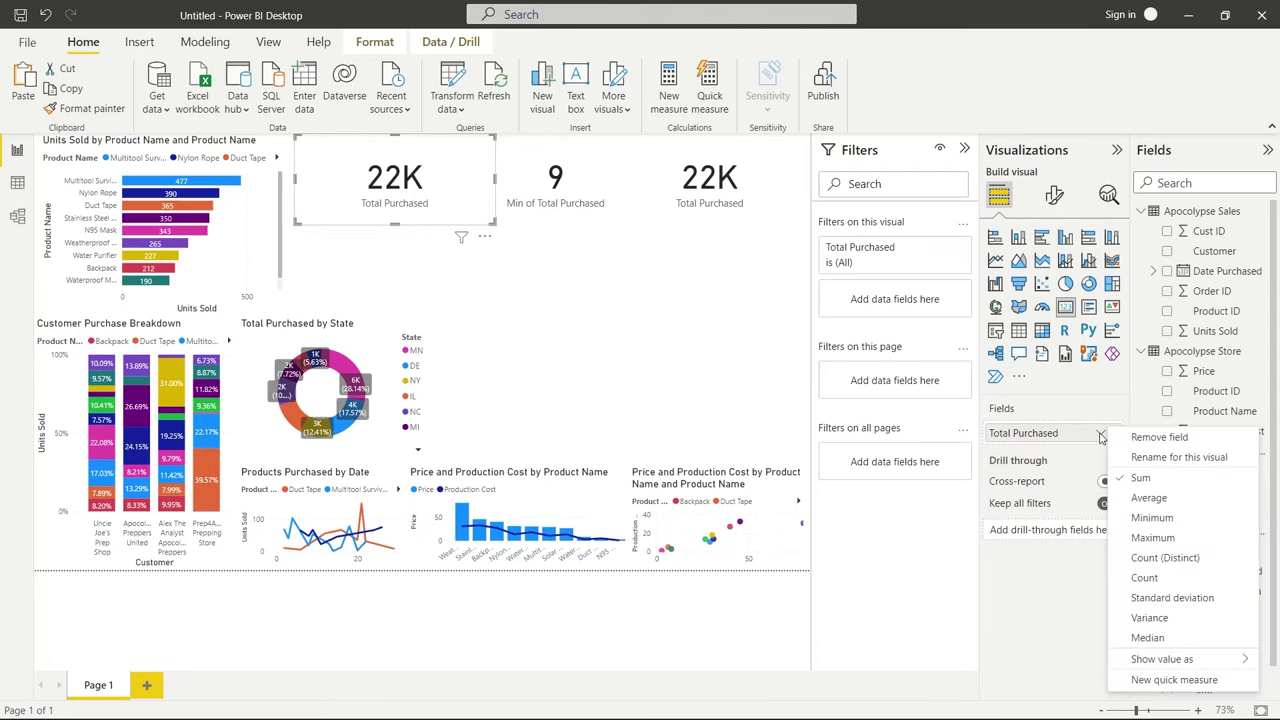
click(1158, 578)
click(657, 347)
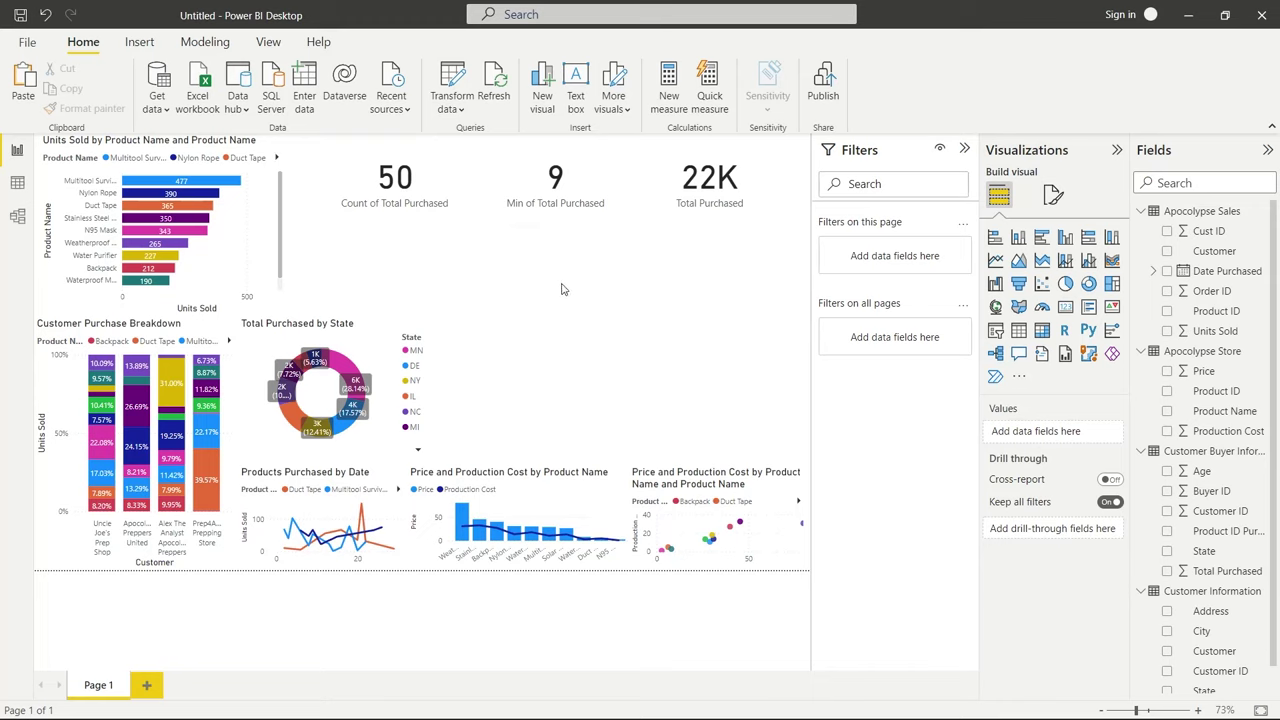
Insert a table of Customer and Units Sold and move it right beneath the cards
click(1018, 331)
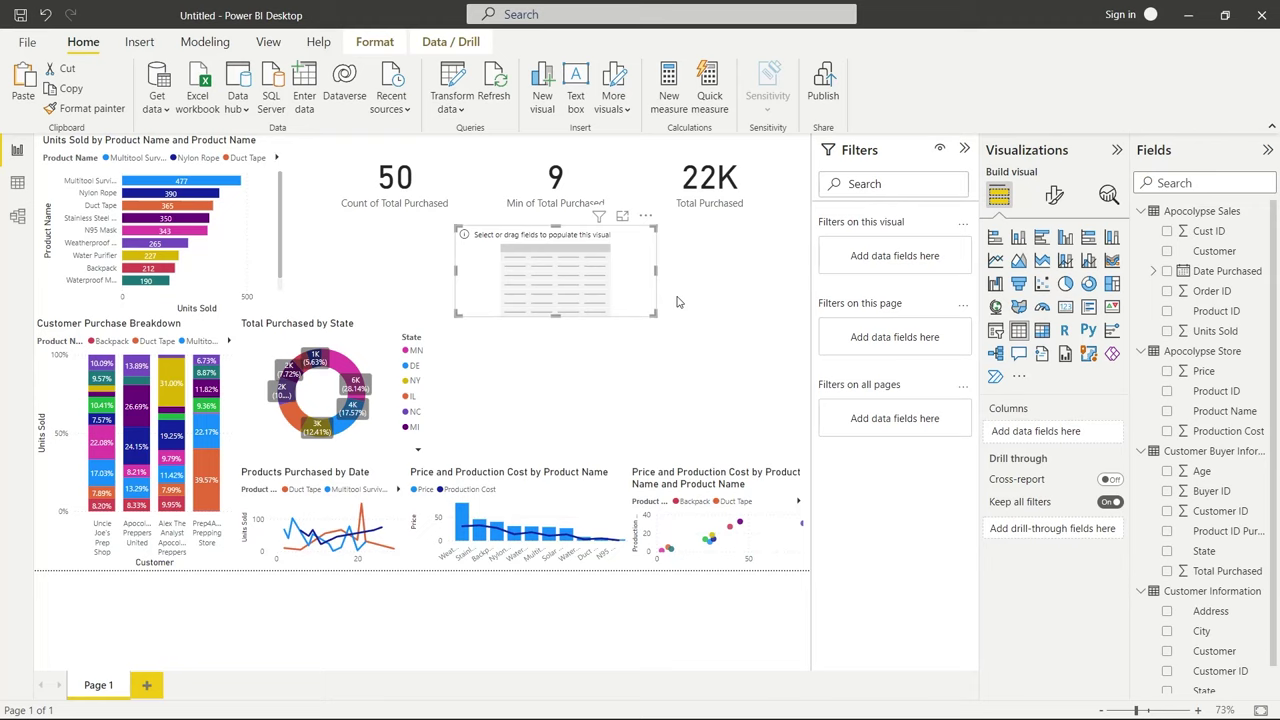
drag(653, 313, 808, 442)
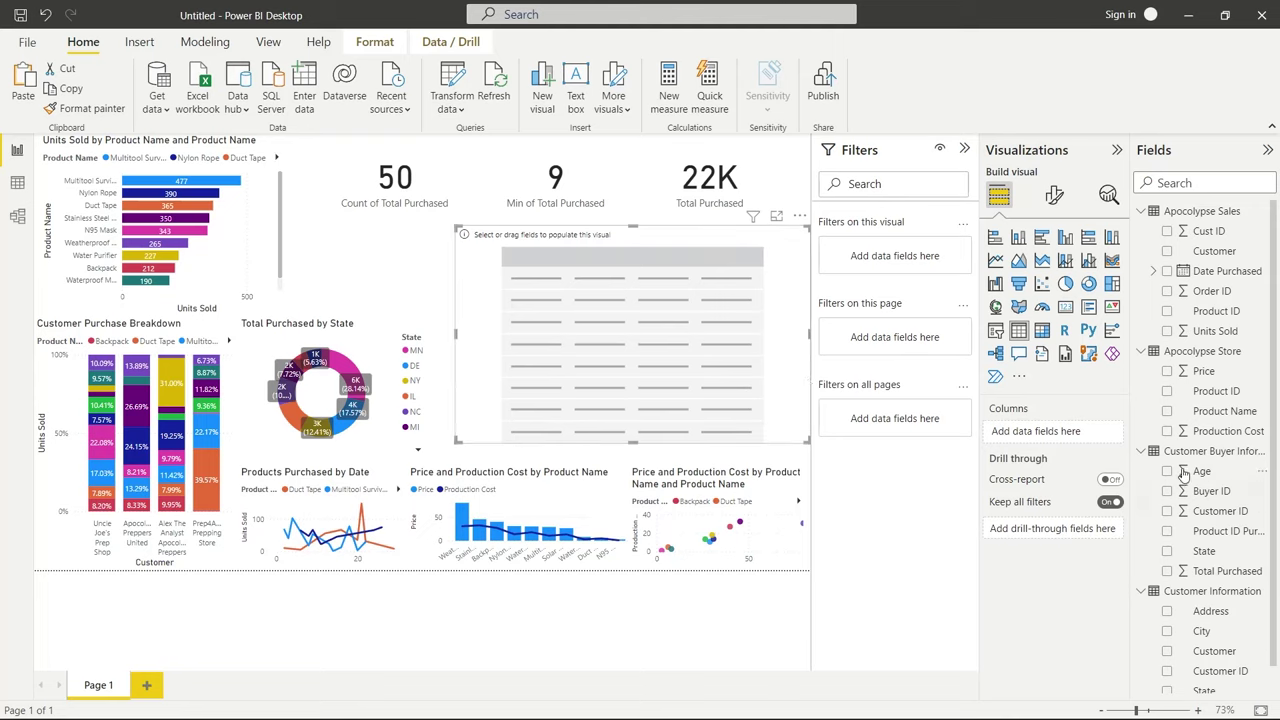
click(1168, 651)
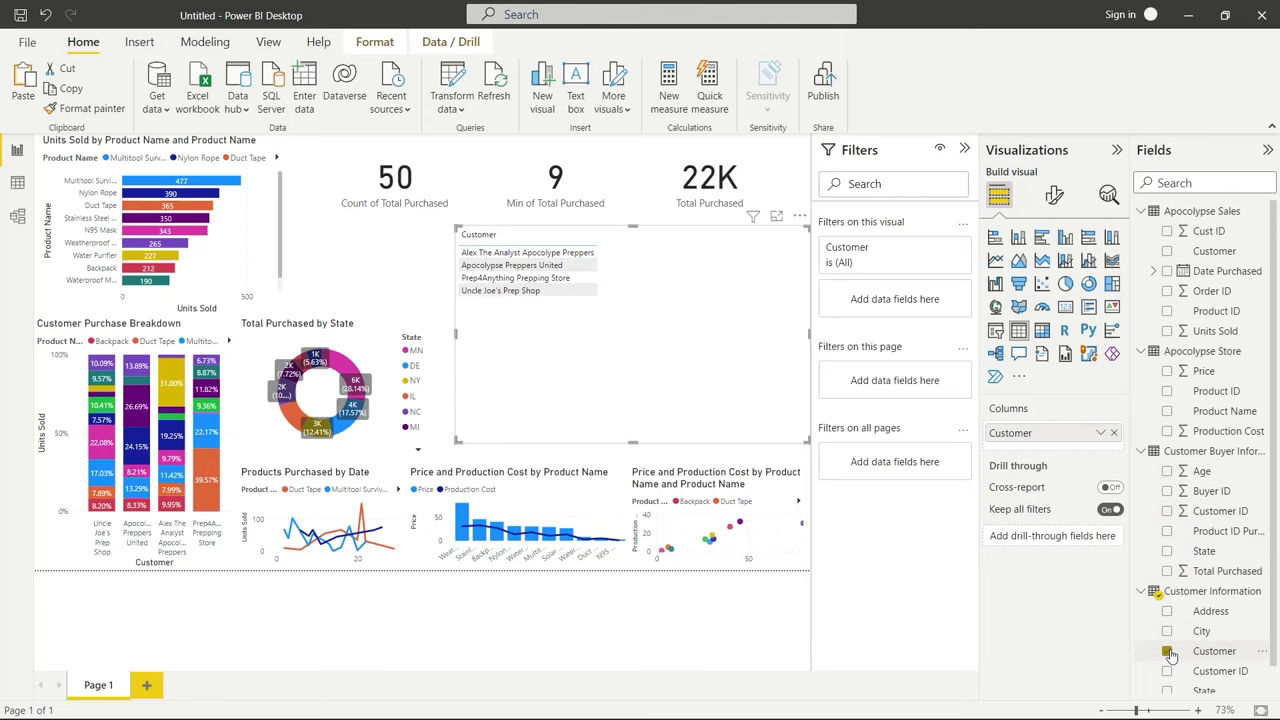
click(1167, 331)
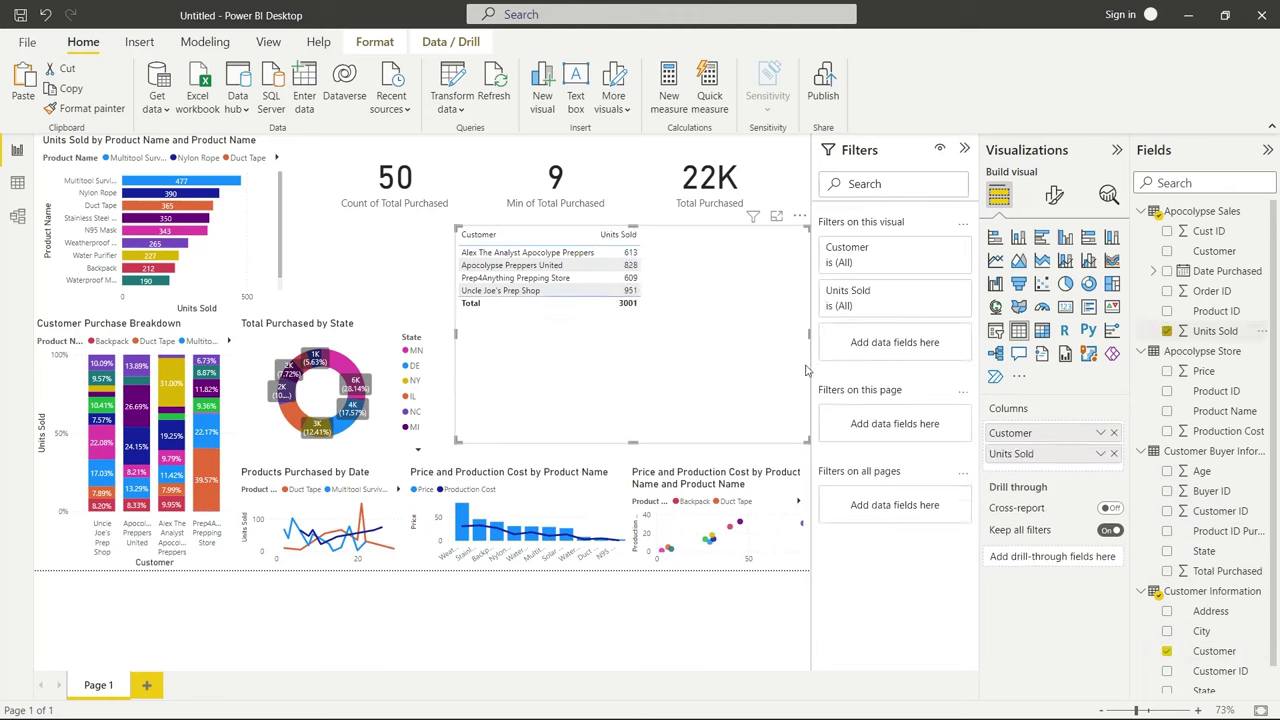
drag(809, 441, 650, 317)
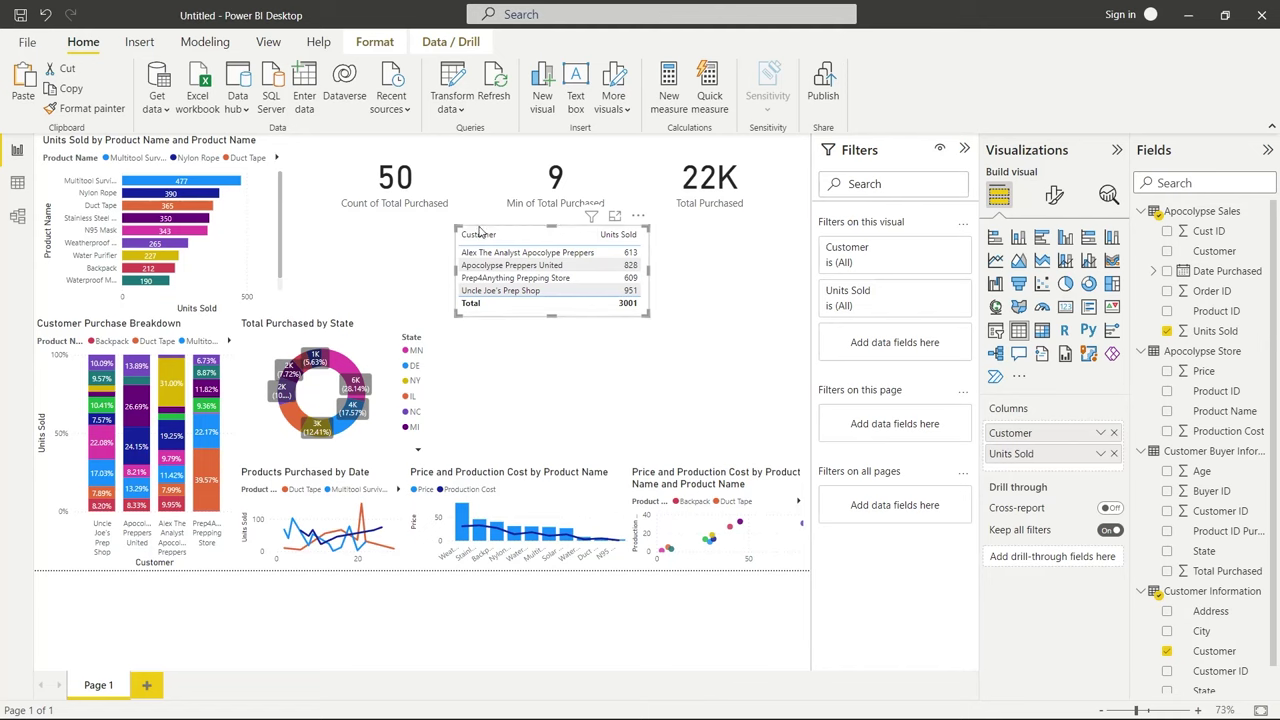
drag(479, 232, 641, 233)
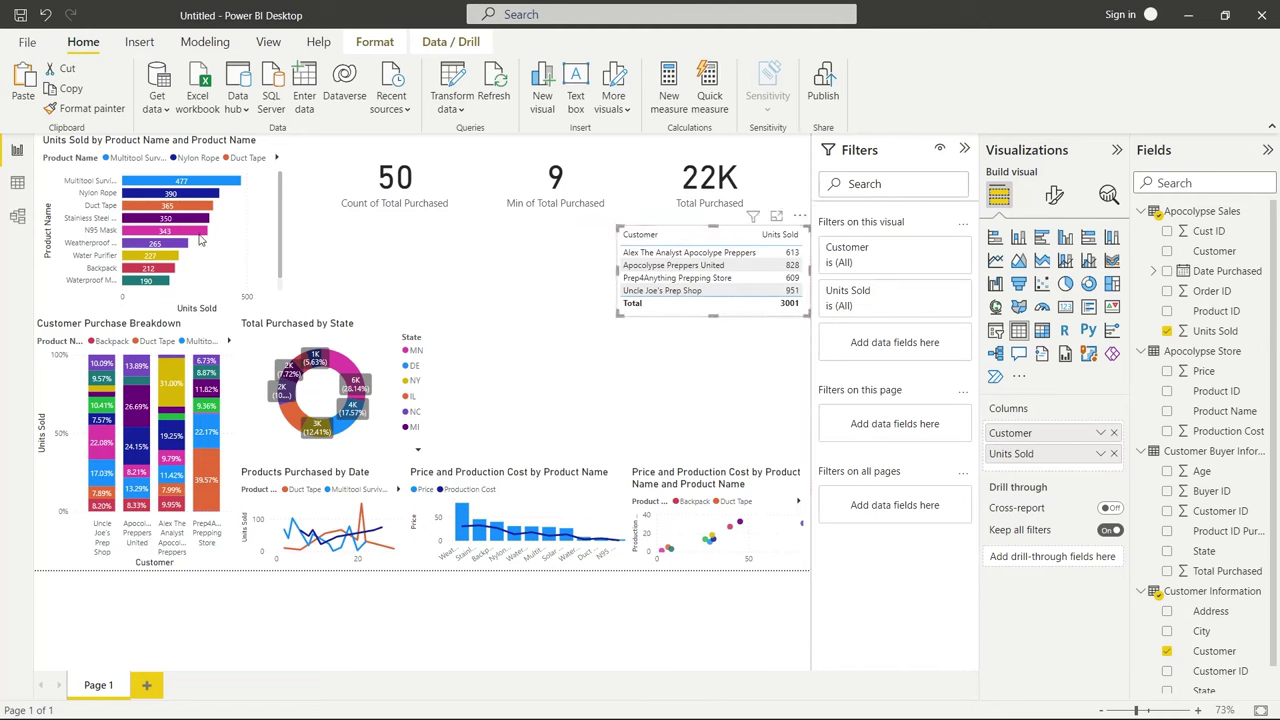
Move the Total Purchased by State donut right near the table and shorten it
click(348, 352)
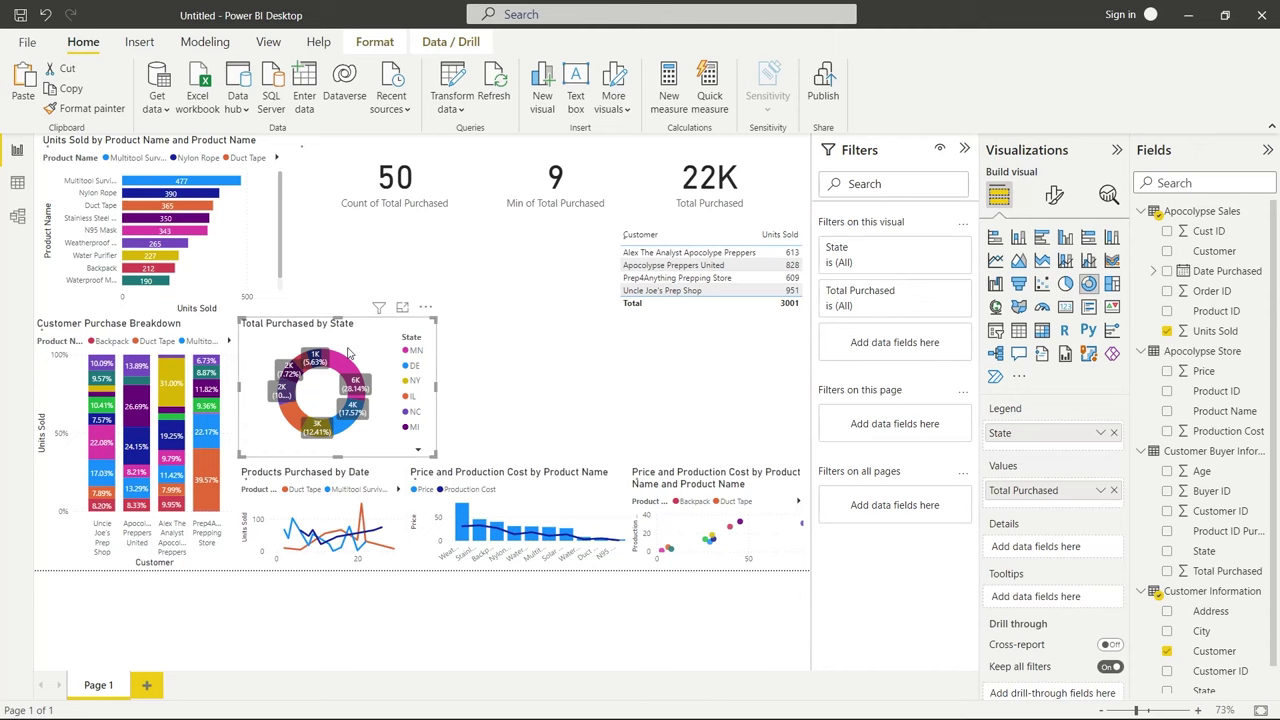
drag(437, 318, 471, 298)
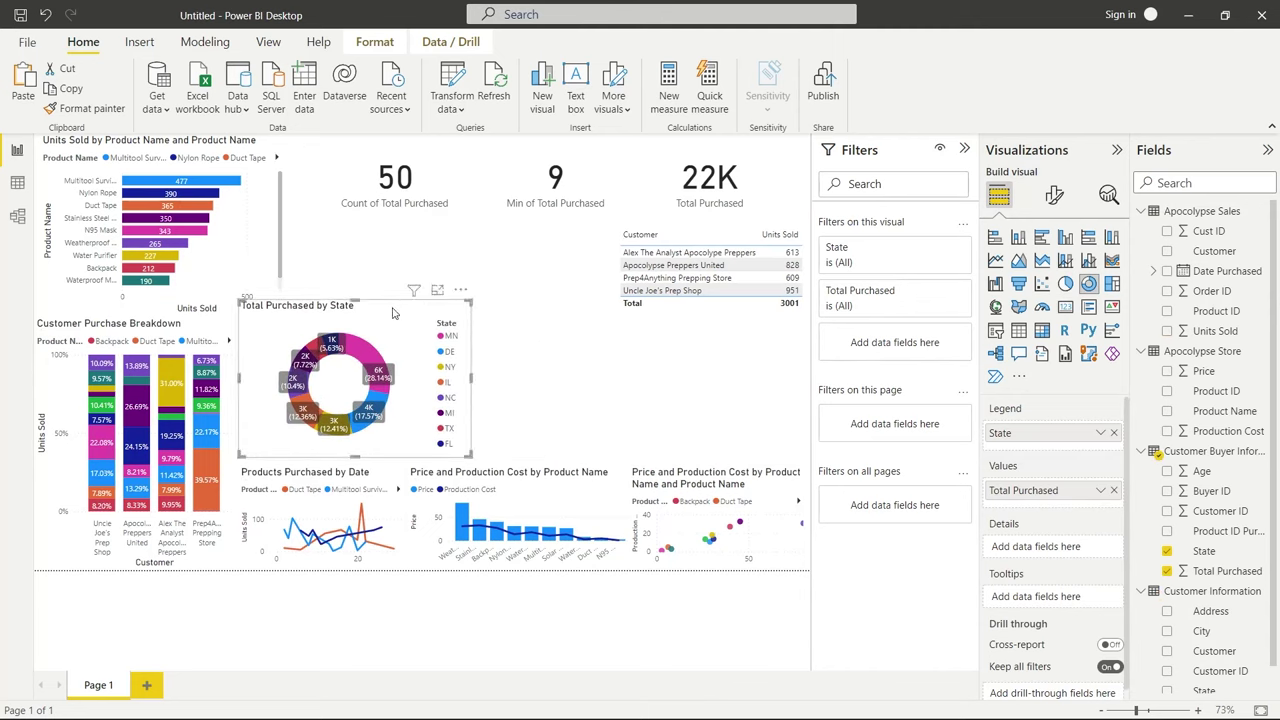
drag(391, 314, 729, 332)
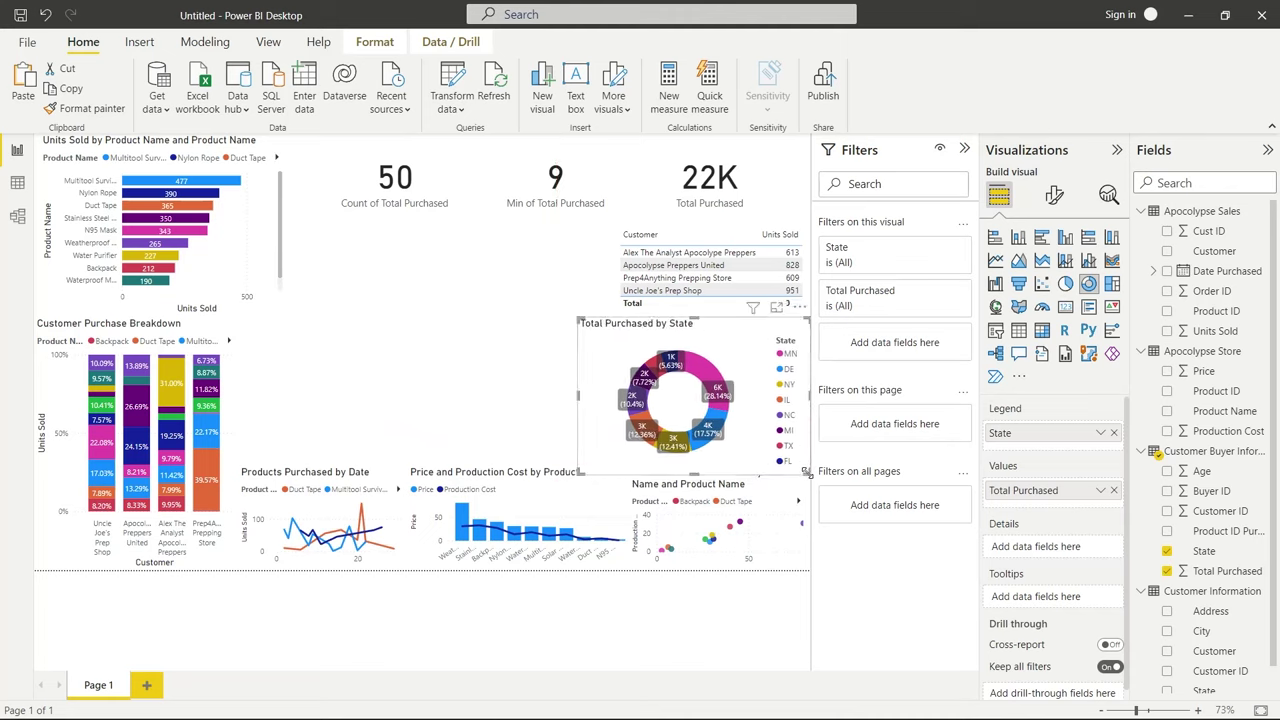
mouse_move(806, 472)
mouse_down()
mouse_move(808, 520)
mouse_move(808, 457)
mouse_up()
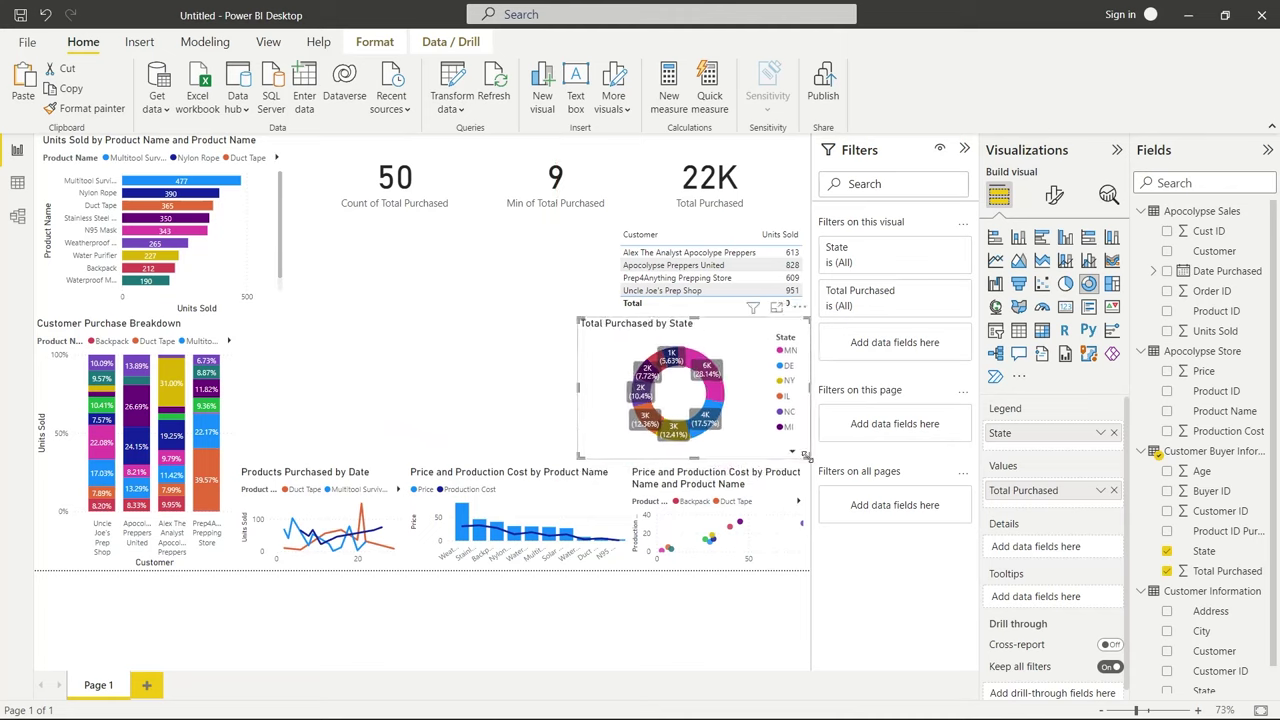
Move up and enlarge the Products Purchased by Date chart, and widen the Price and Production Cost chart
click(383, 495)
drag(383, 495, 383, 330)
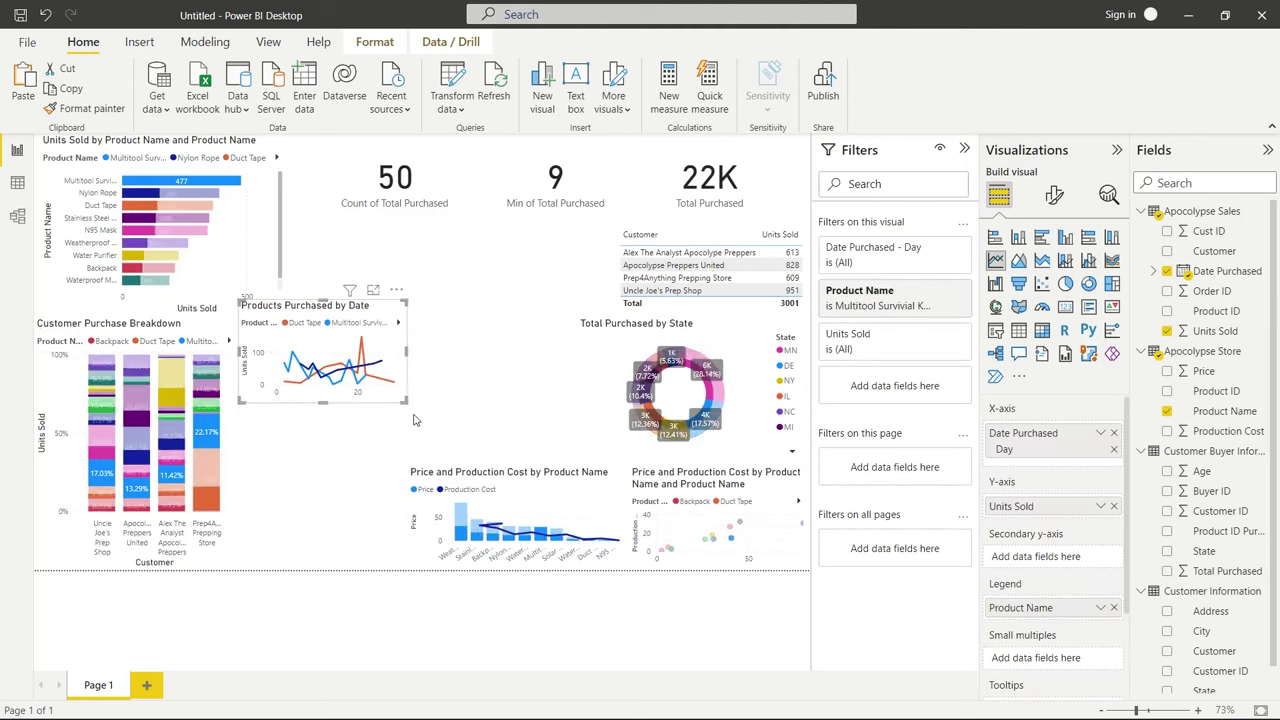
drag(405, 401, 598, 462)
click(600, 490)
drag(408, 520, 238, 526)
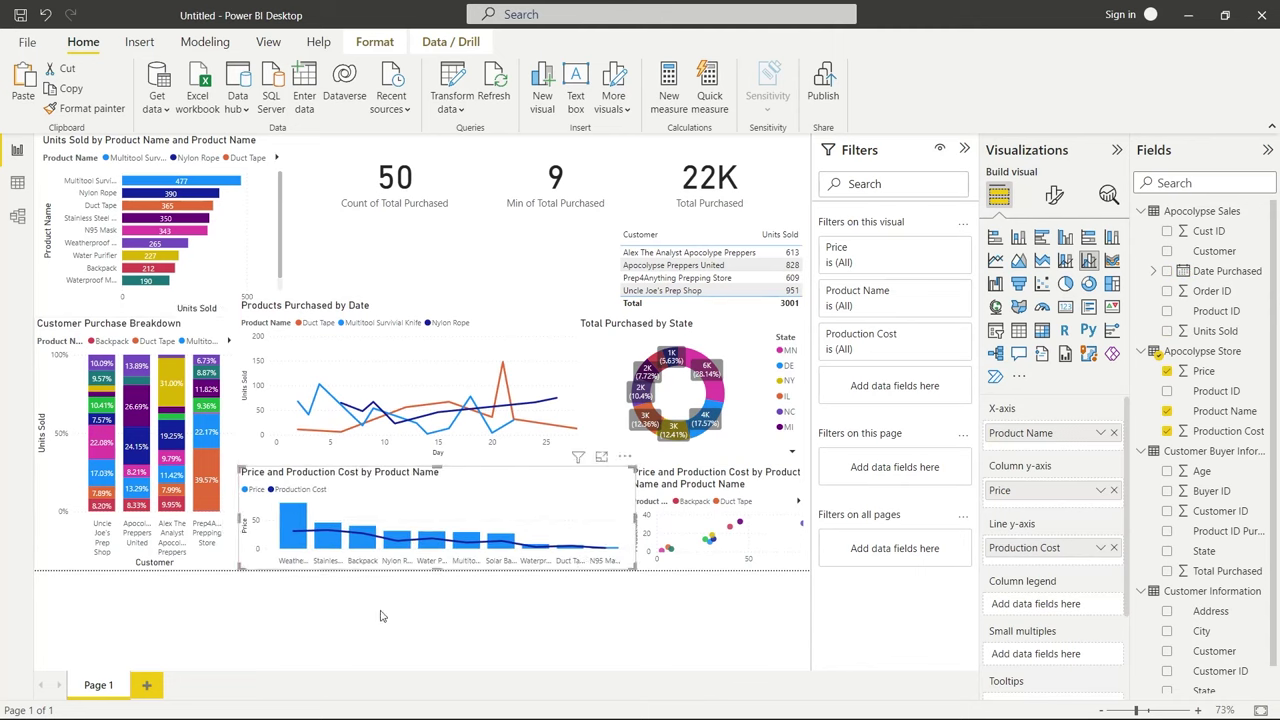
click(380, 616)
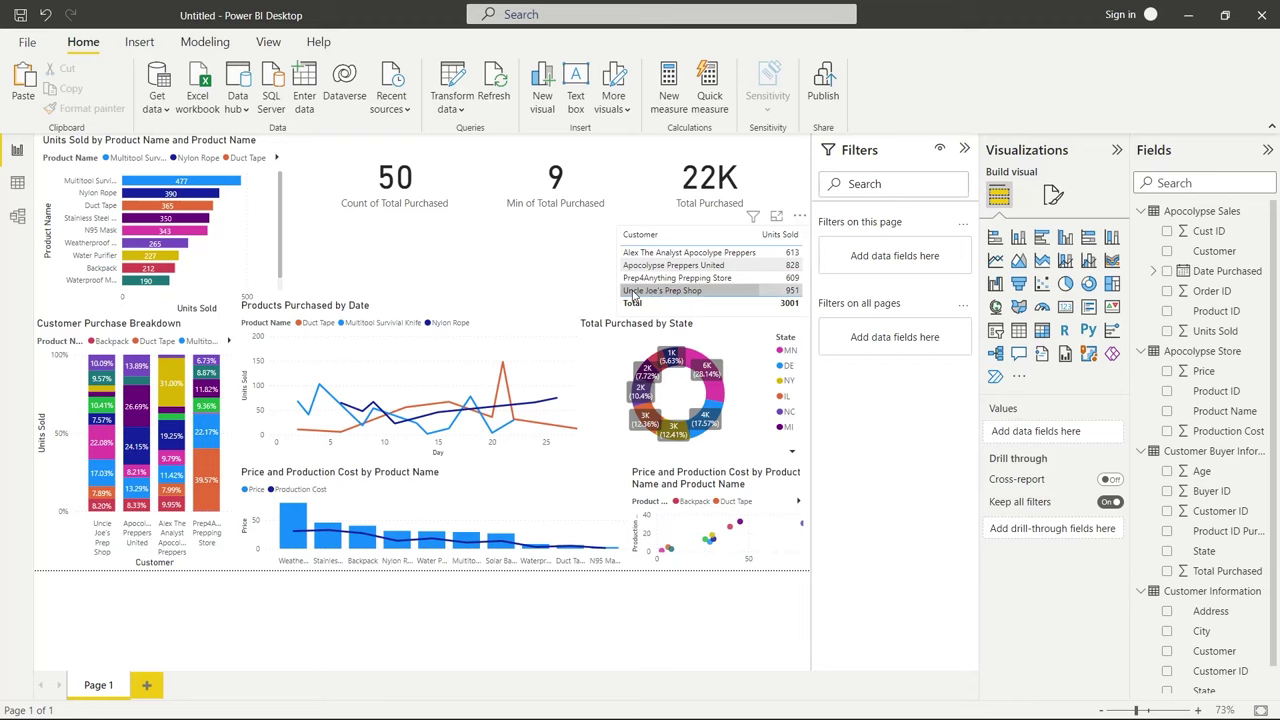